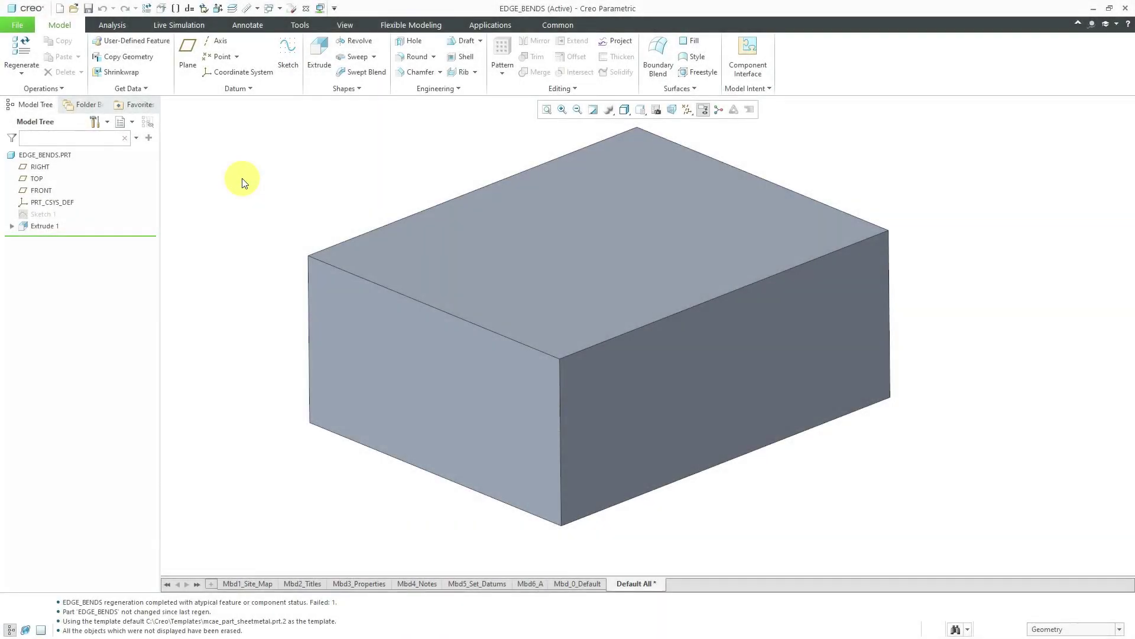
Step: Start a new model from the Quick Access toolbar's New icon
left_click(60, 9)
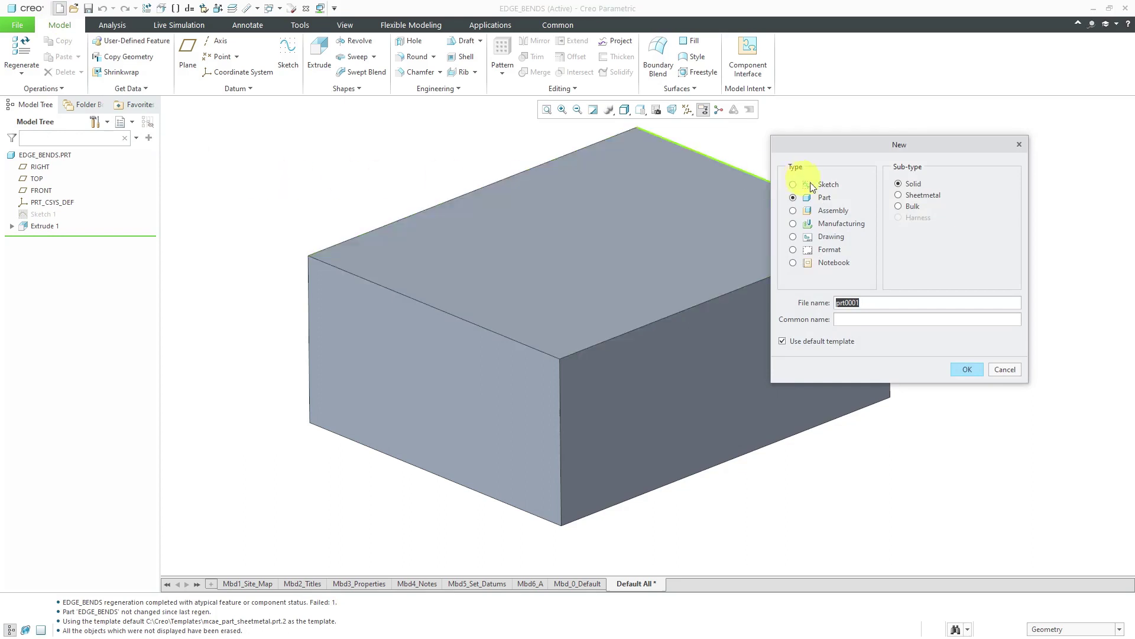
Step: Create a new Sheetmetal part PRT0001 and turn on datum plane display
left_click(922, 196)
left_click(970, 368)
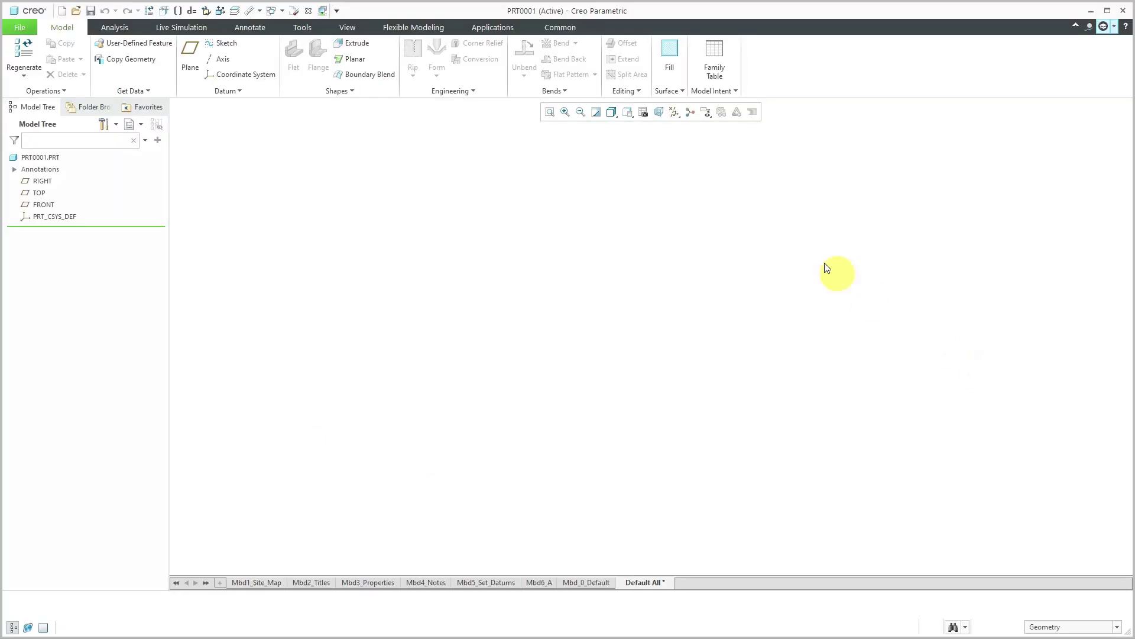
left_click(677, 116)
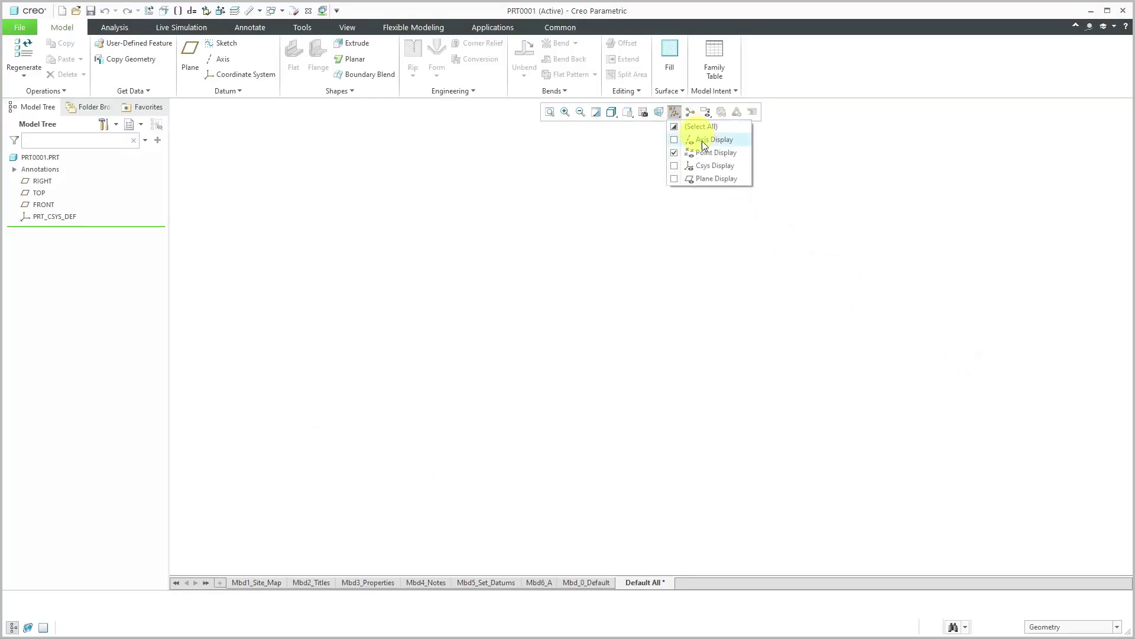
left_click(715, 179)
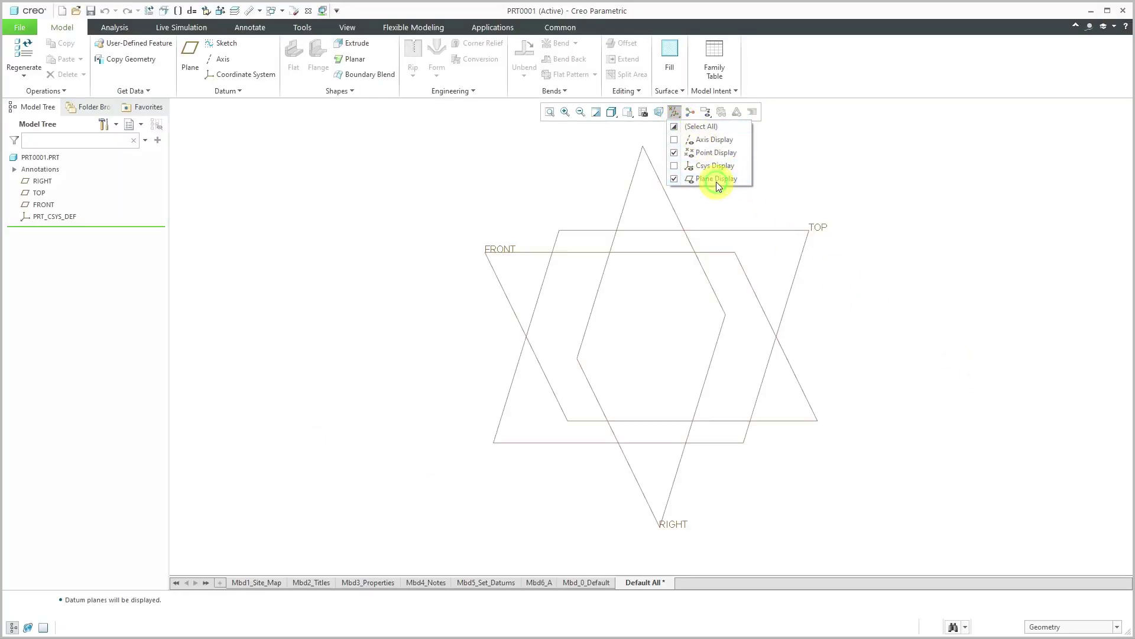
left_click(448, 194)
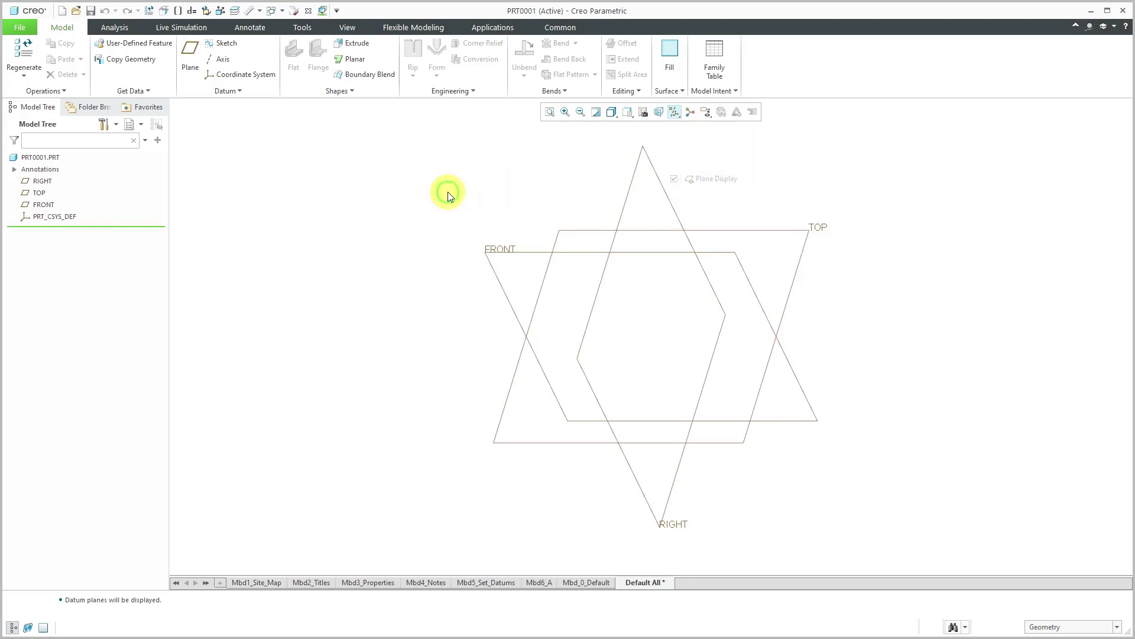
Step: Begin an Extrude first wall sketched on FRONT and list the Palette's Polygons shapes
left_click(504, 251)
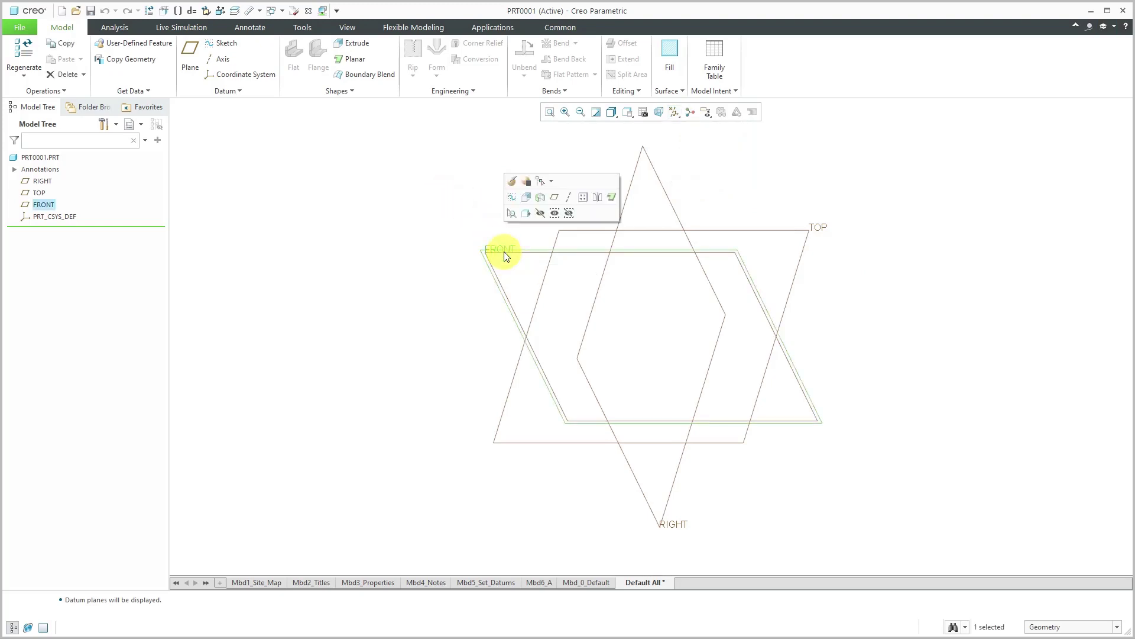
left_click(527, 200)
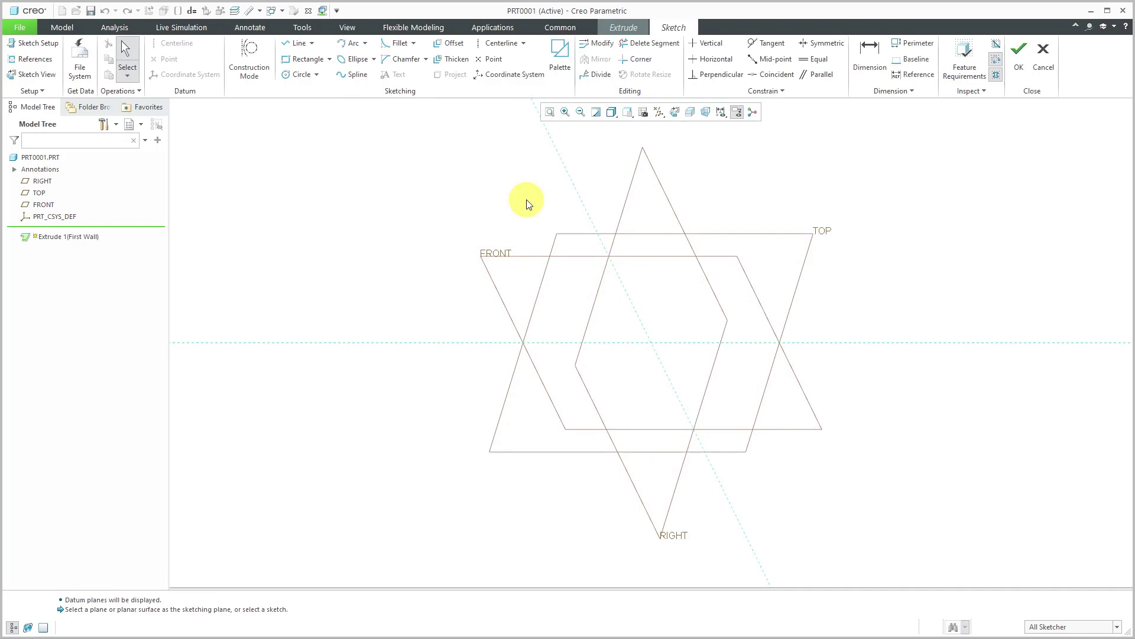
left_click(555, 66)
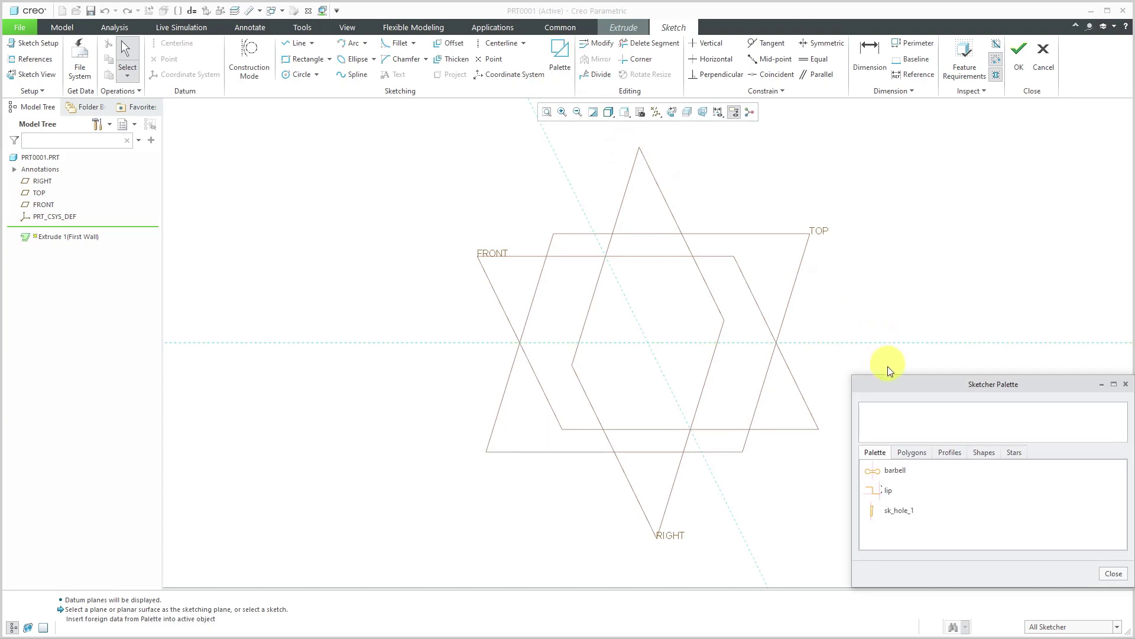
left_click(923, 452)
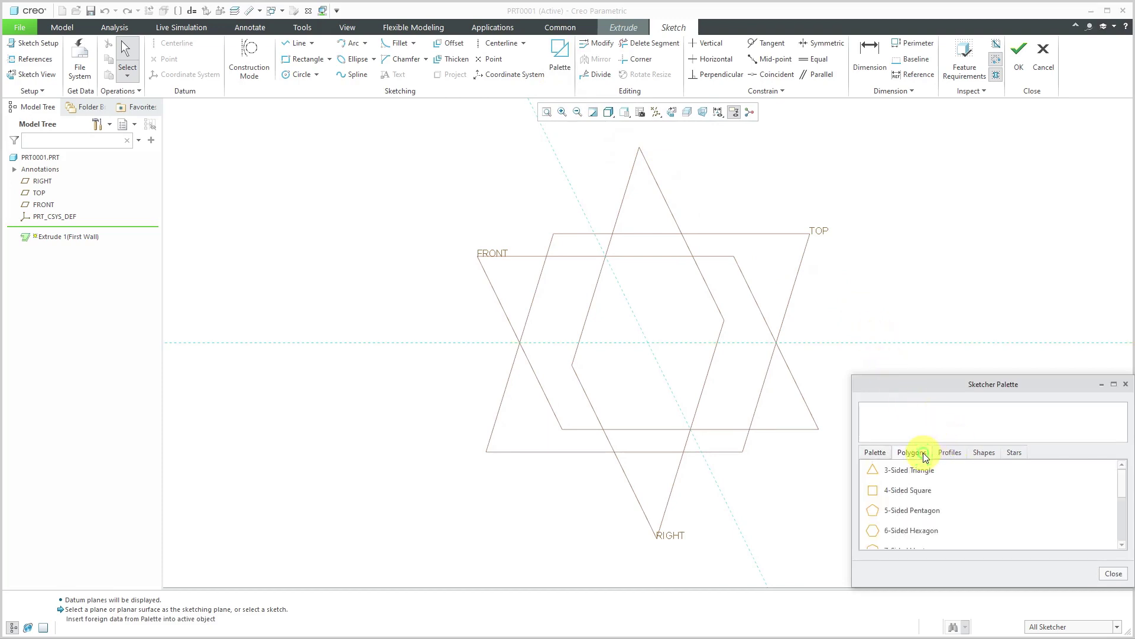
Step: Place a 5-Sided Pentagon from the palette in the sketch at scale 10
double_click(917, 509)
left_click(667, 279)
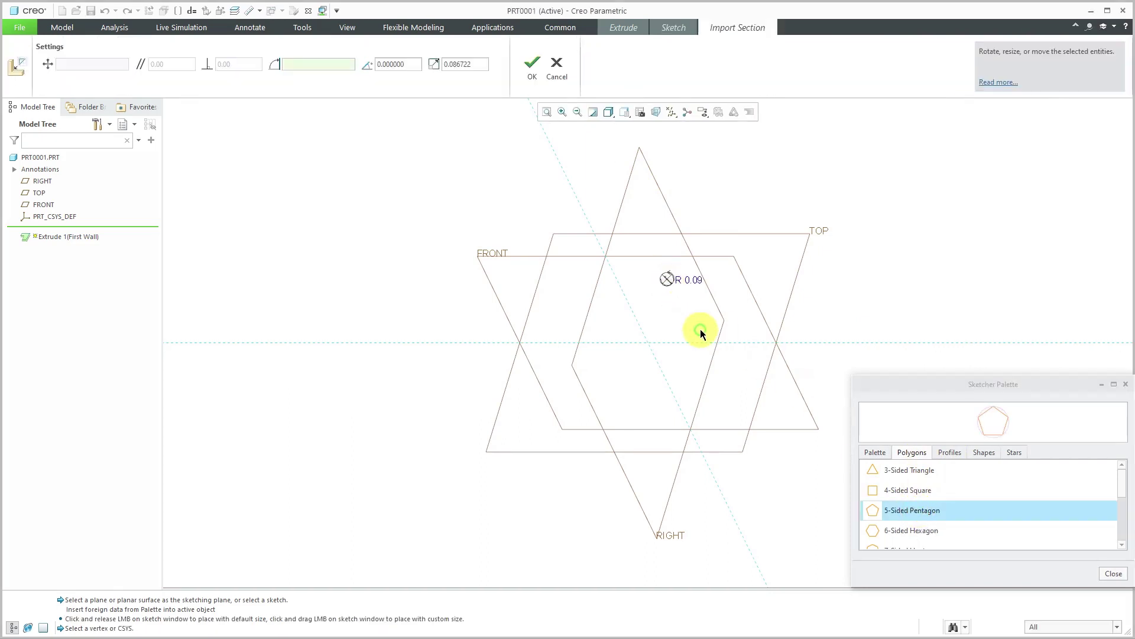
double_click(462, 63)
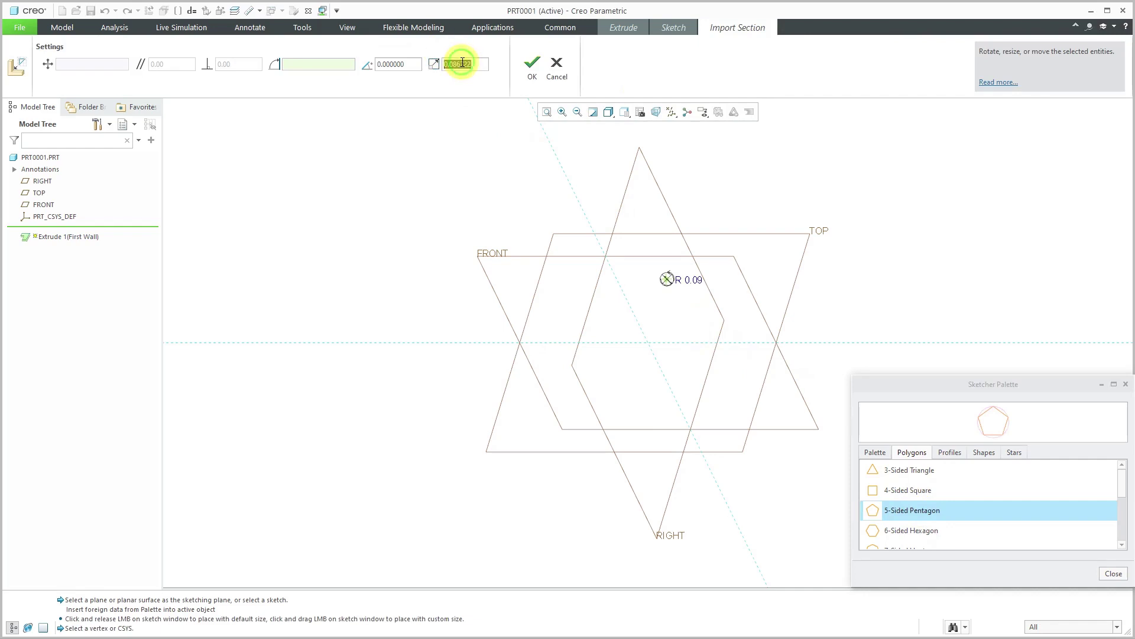
type("10")
key("Return")
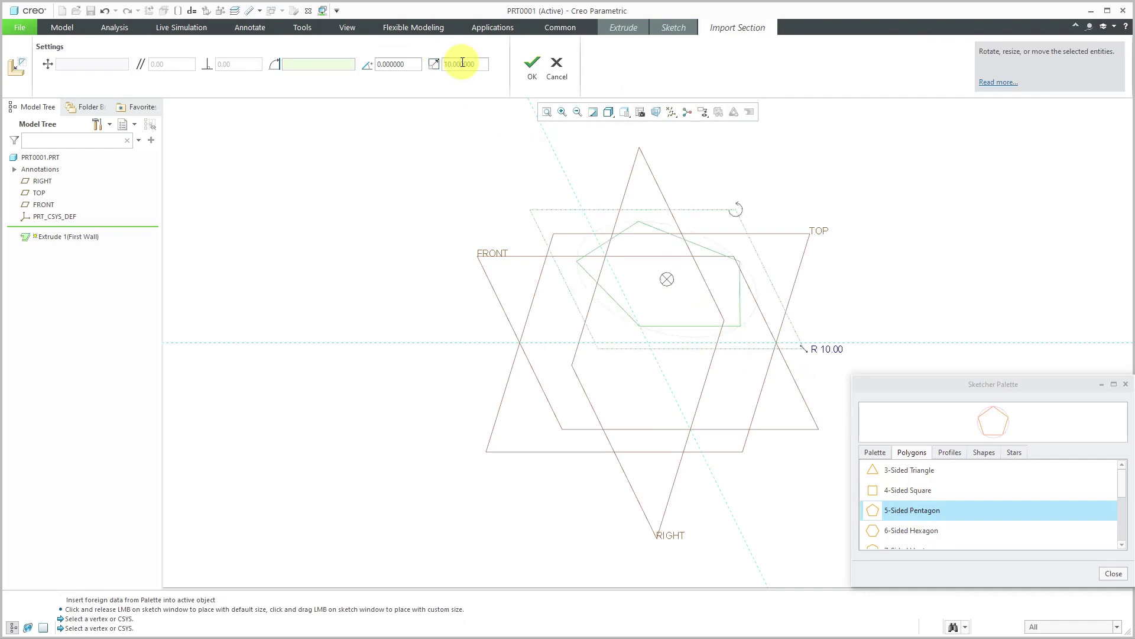
Step: Hide datum points and planes, and move the pentagon's bottom-edge midpoint onto the datum intersection
left_click(676, 115)
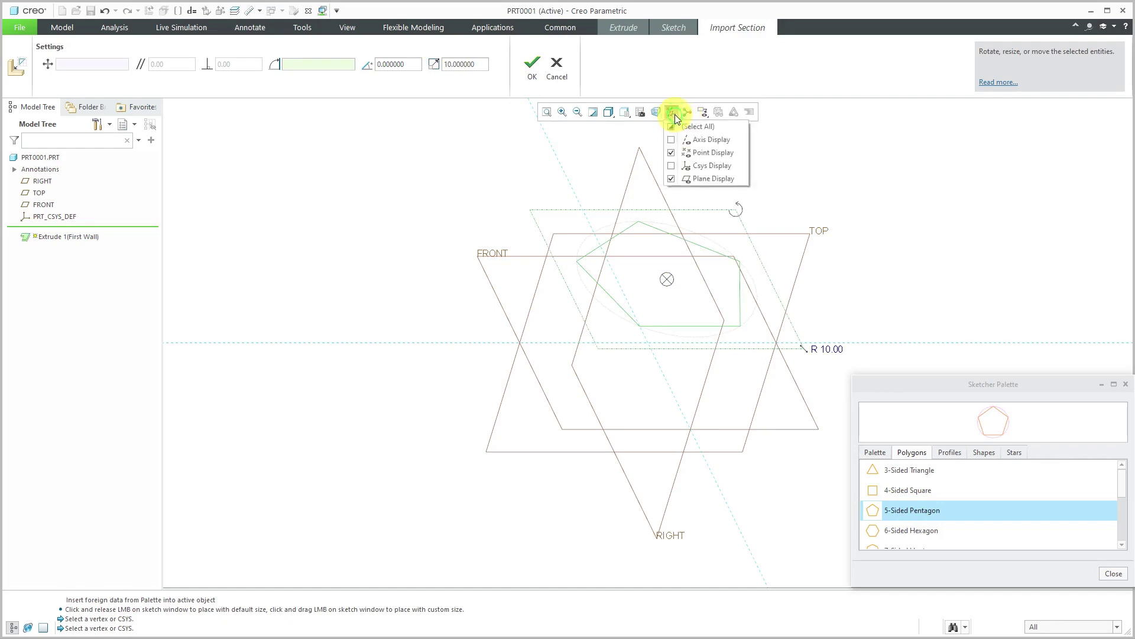
left_click(690, 152)
left_click(698, 178)
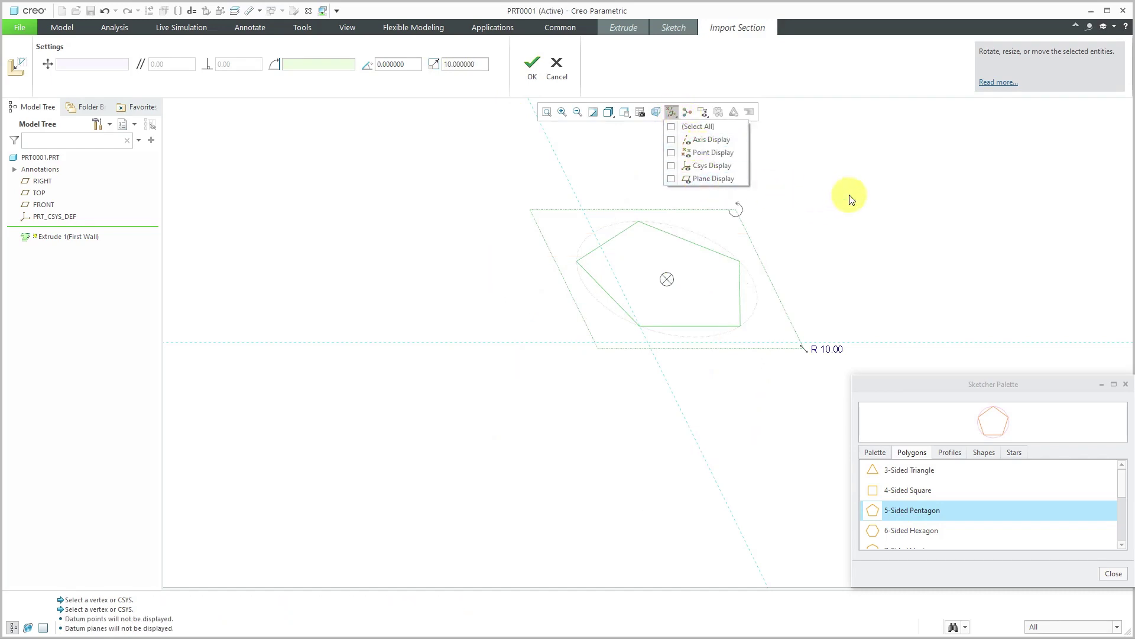
left_click(671, 283)
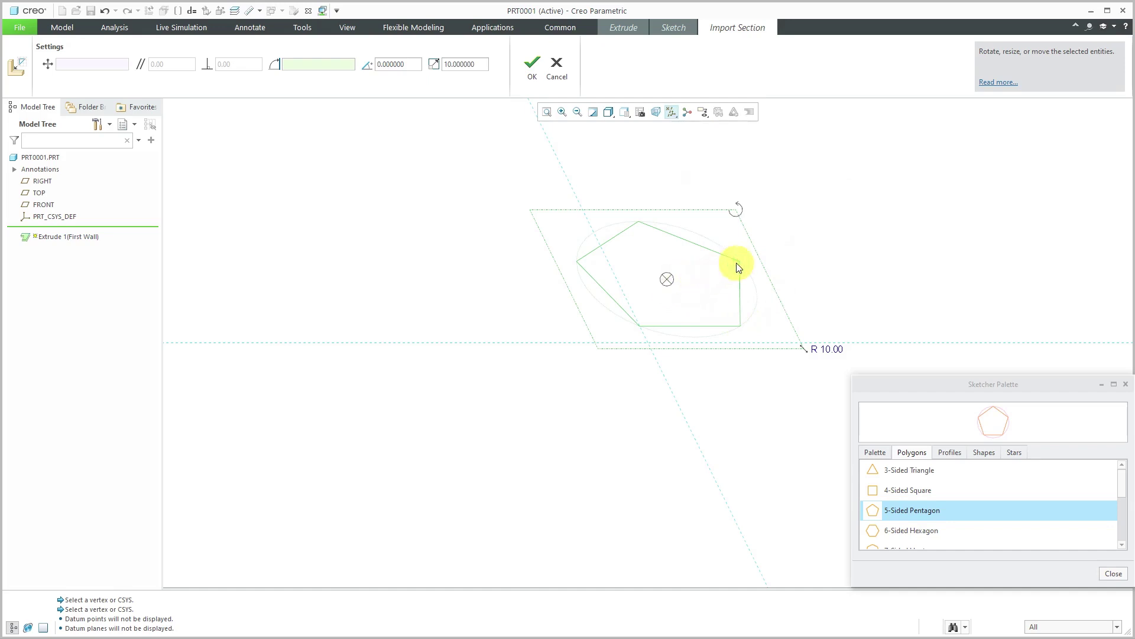
mouse_move(670, 282)
left_mouse_down()
mouse_move(745, 256)
mouse_move(724, 250)
mouse_move(855, 246)
mouse_move(769, 256)
mouse_move(773, 227)
left_mouse_up()
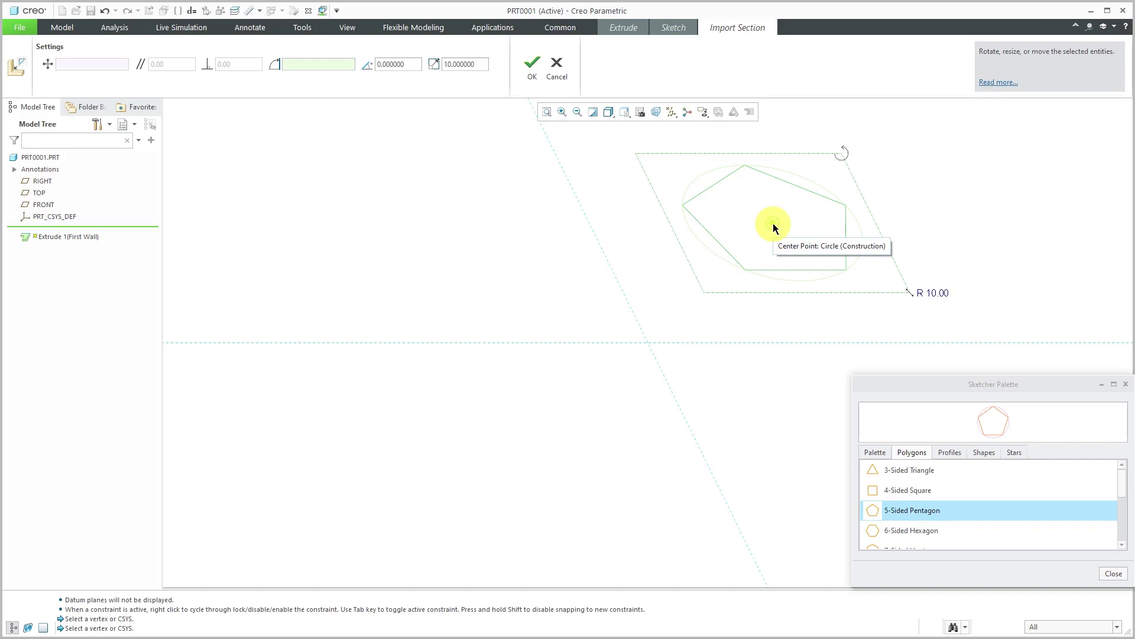
left_click_drag(775, 227, 650, 342)
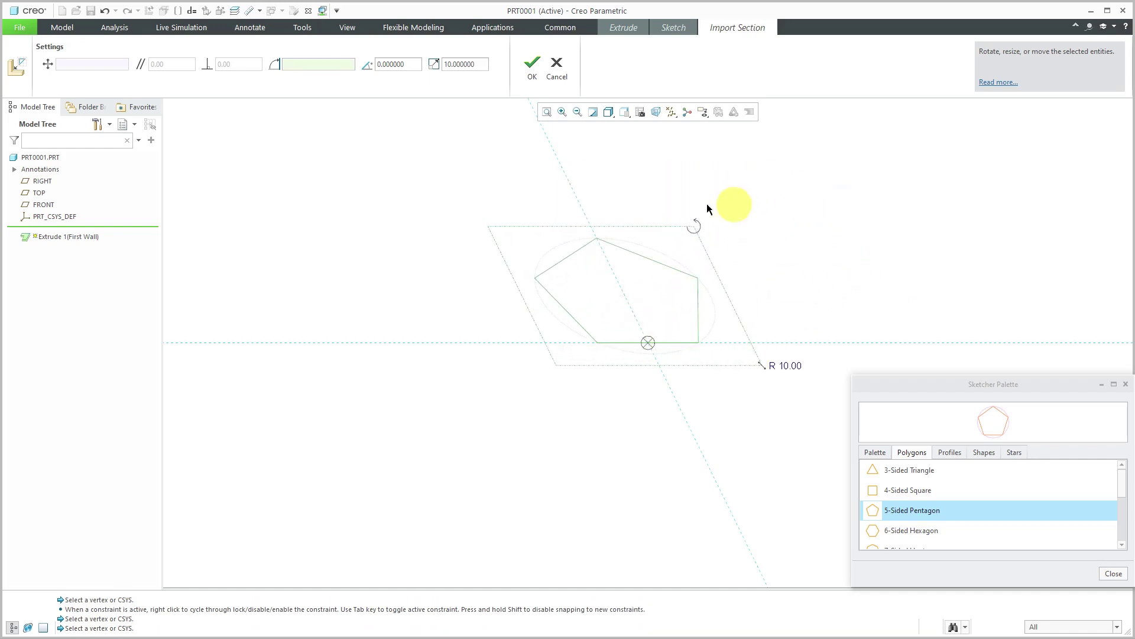
Step: Accept the scaled pentagon and exit the sketch to preview the pentagonal extrusion
left_click(533, 65)
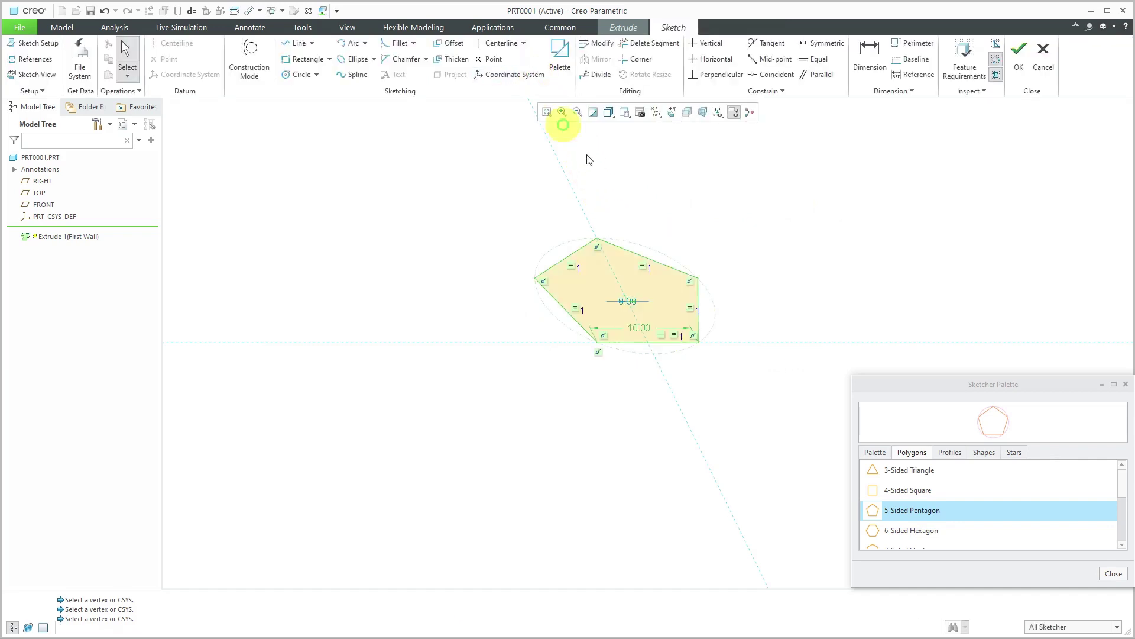
right_click(772, 227)
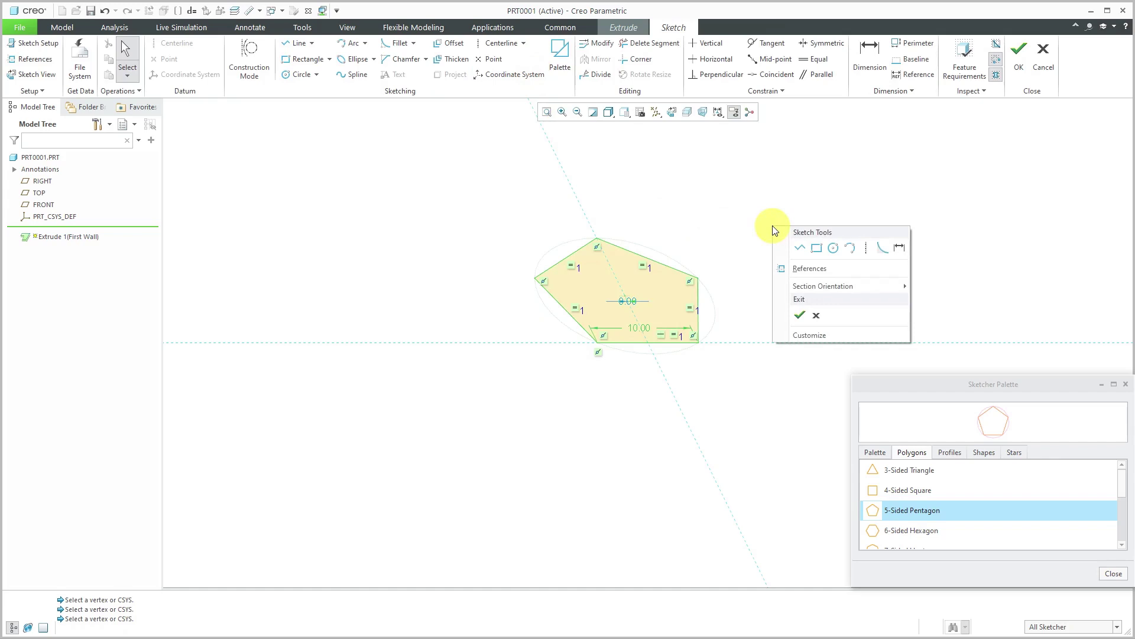
left_click(801, 315)
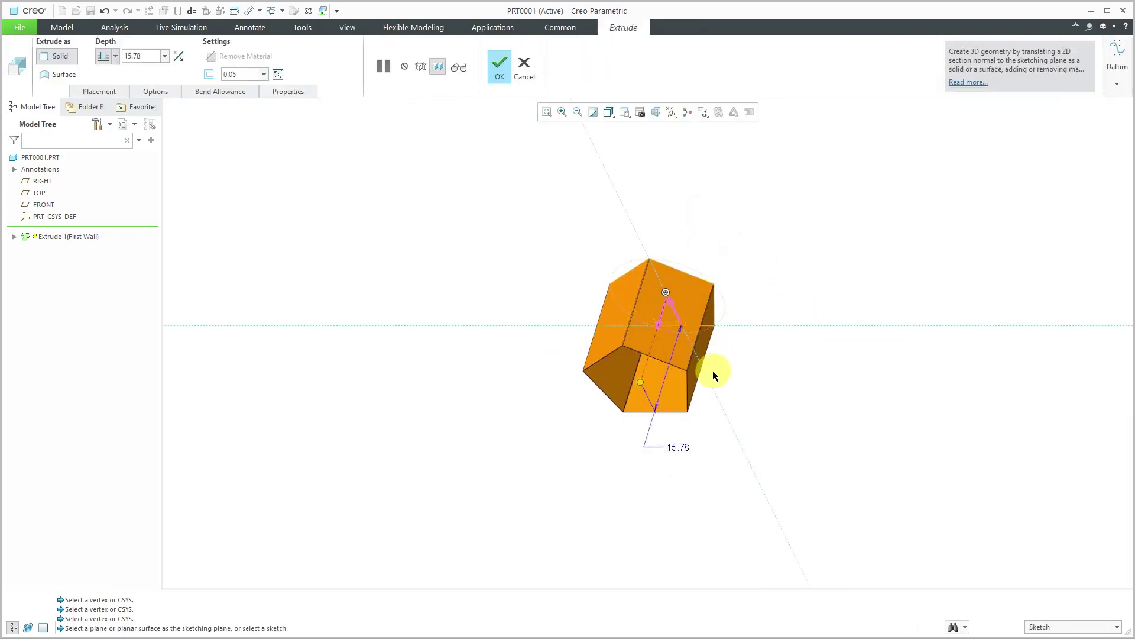
Step: Change the first wall's extrusion depth from 15.78 to 12
middle_click_drag(713, 376, 693, 357)
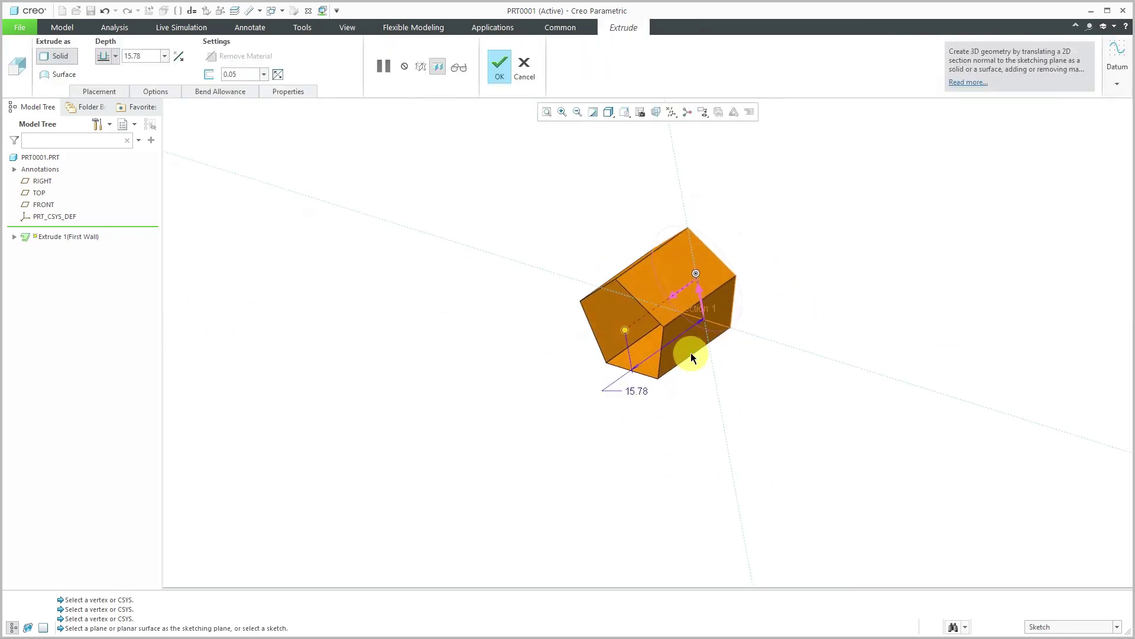
double_click(641, 391)
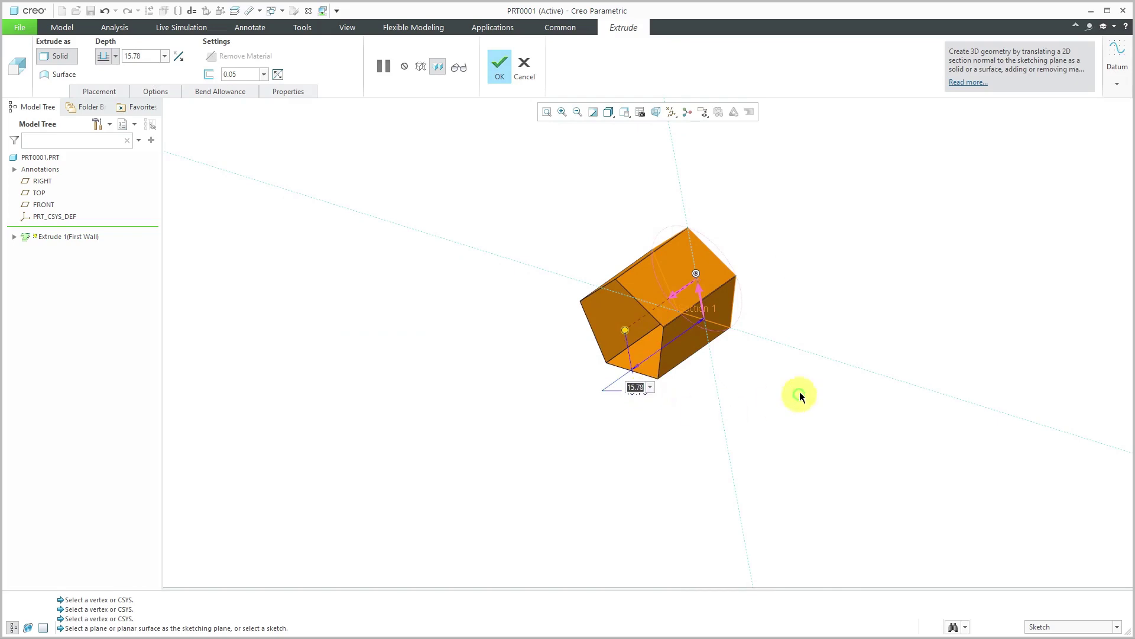
type("12")
key("Return")
scroll(686, 352, "down", 5)
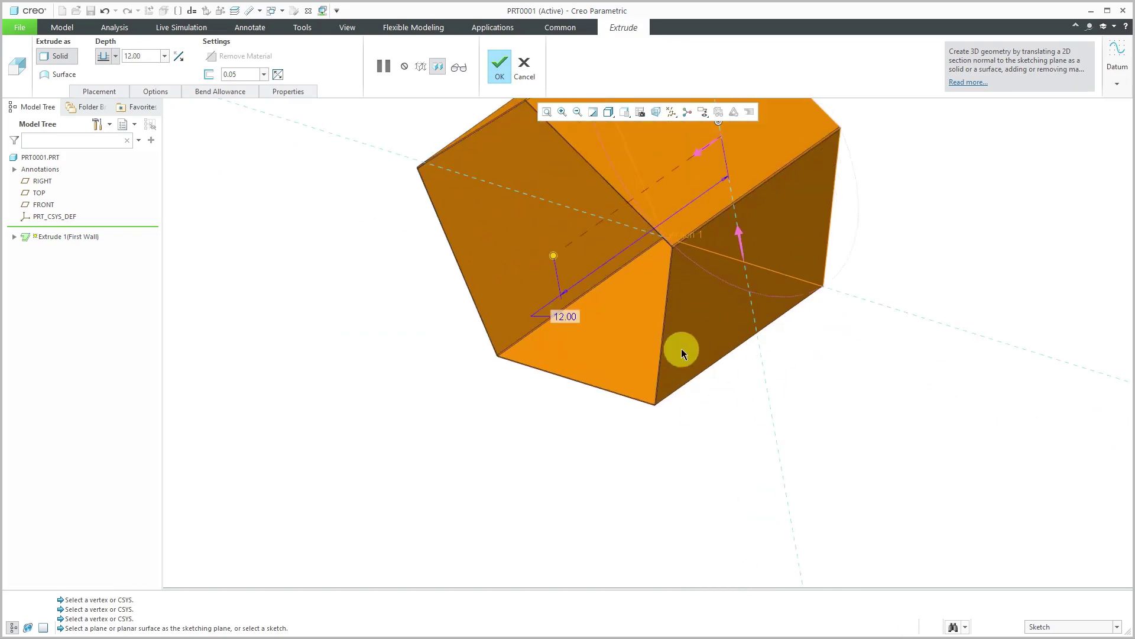
scroll(676, 229, "down", 4)
scroll(672, 269, "down", 2)
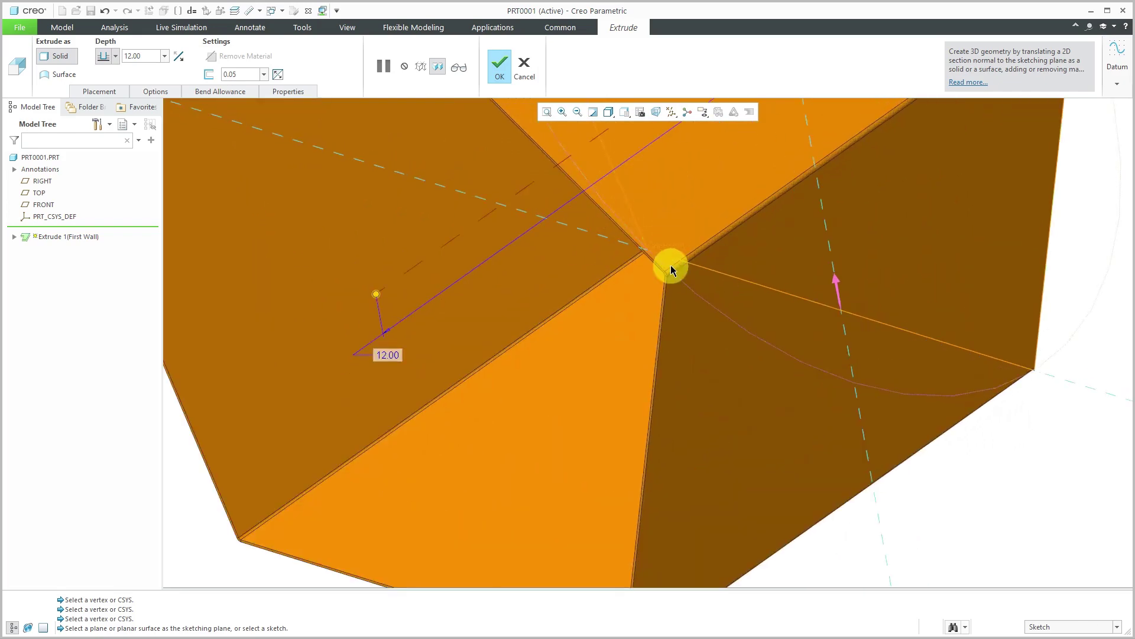
scroll(669, 377, "up", 4)
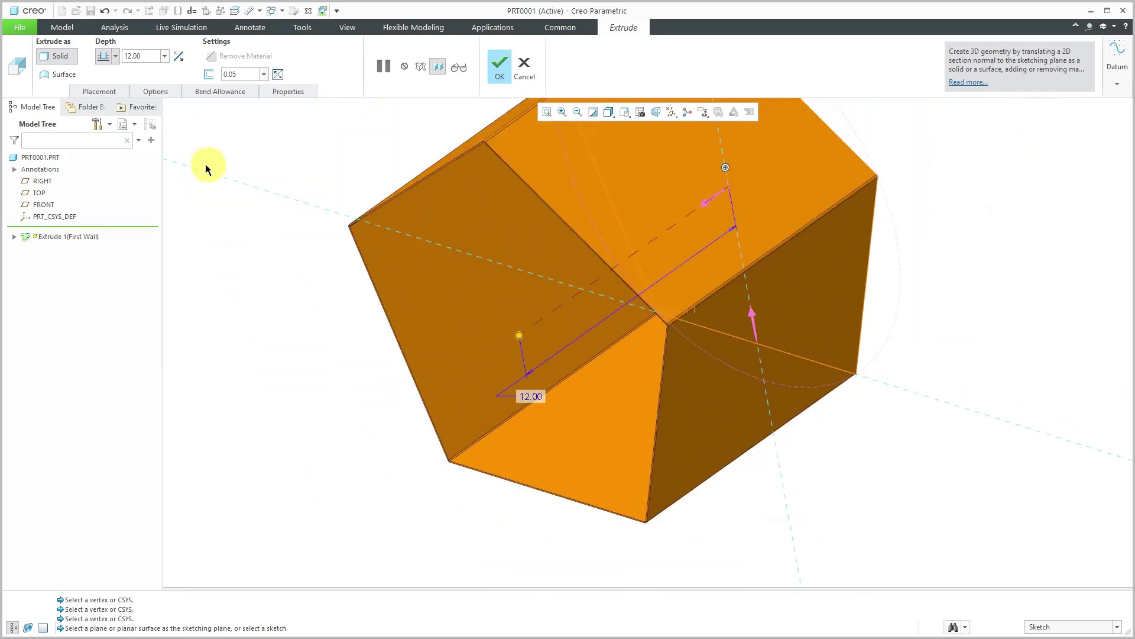
Step: Set bend radius to 2.0 * Thickness, disable bends on sharp edges, and finish Extrude 1
left_click(156, 92)
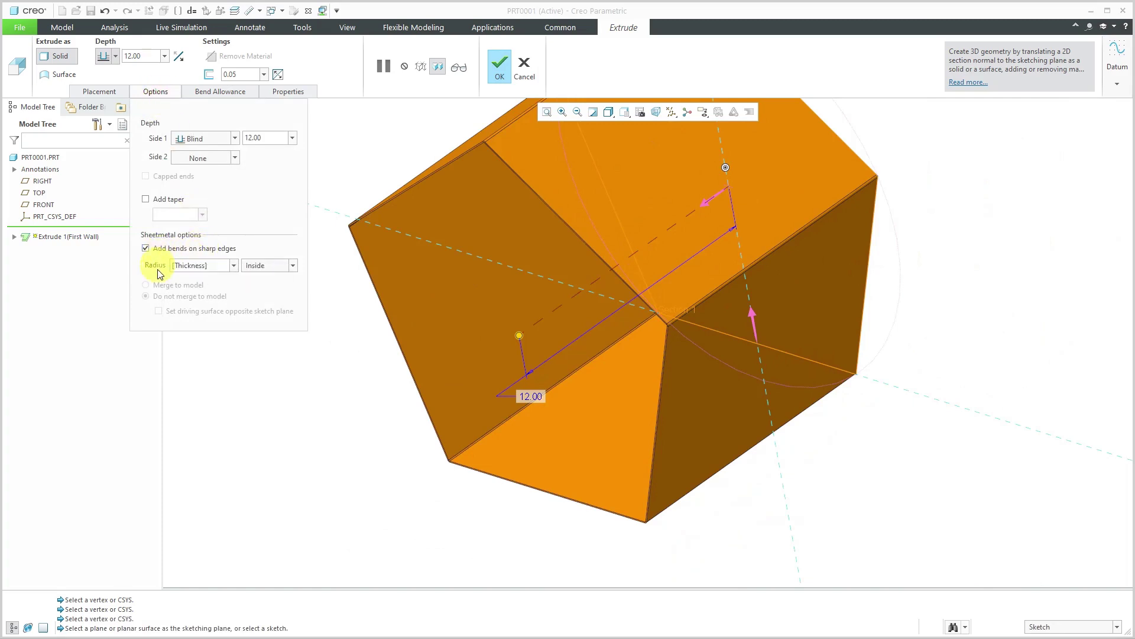
left_click(235, 267)
left_click(225, 308)
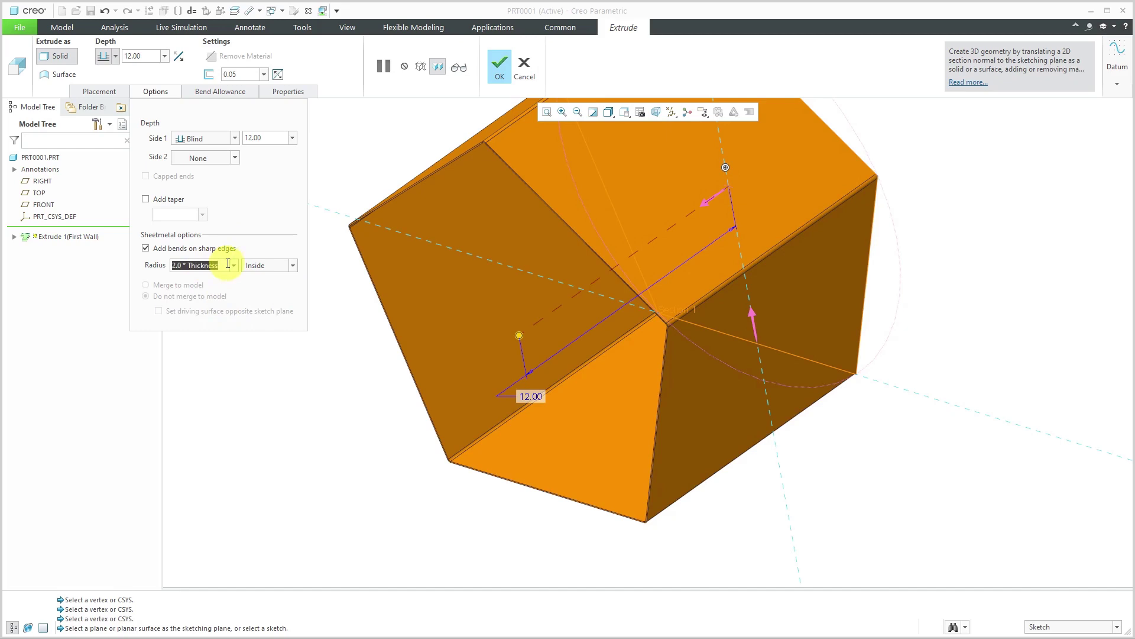
key("Return")
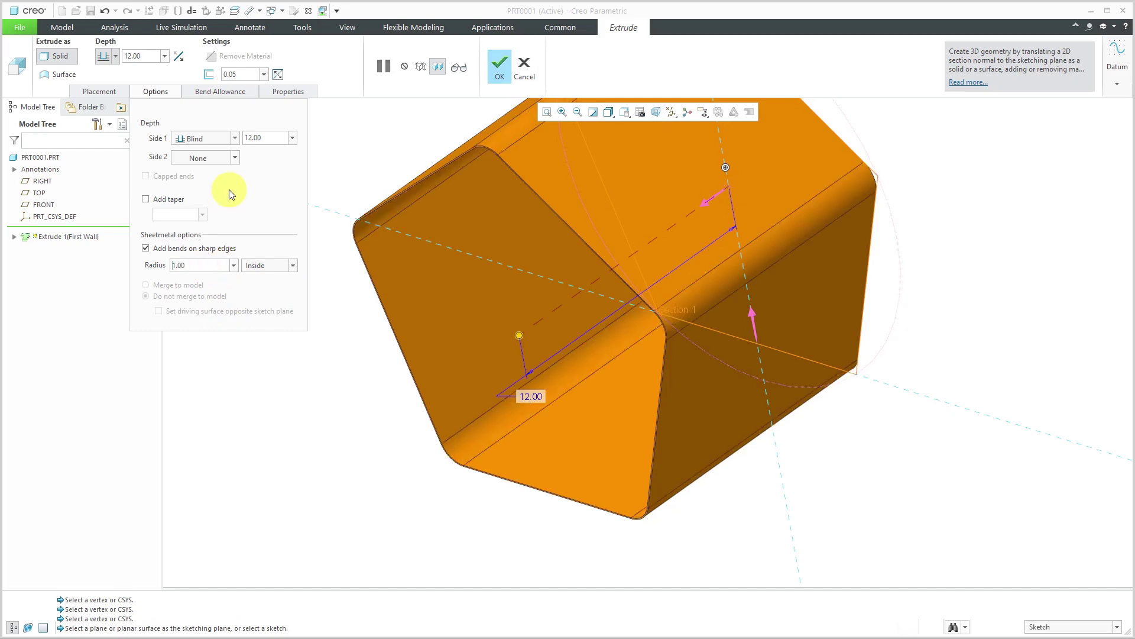
left_click(145, 250)
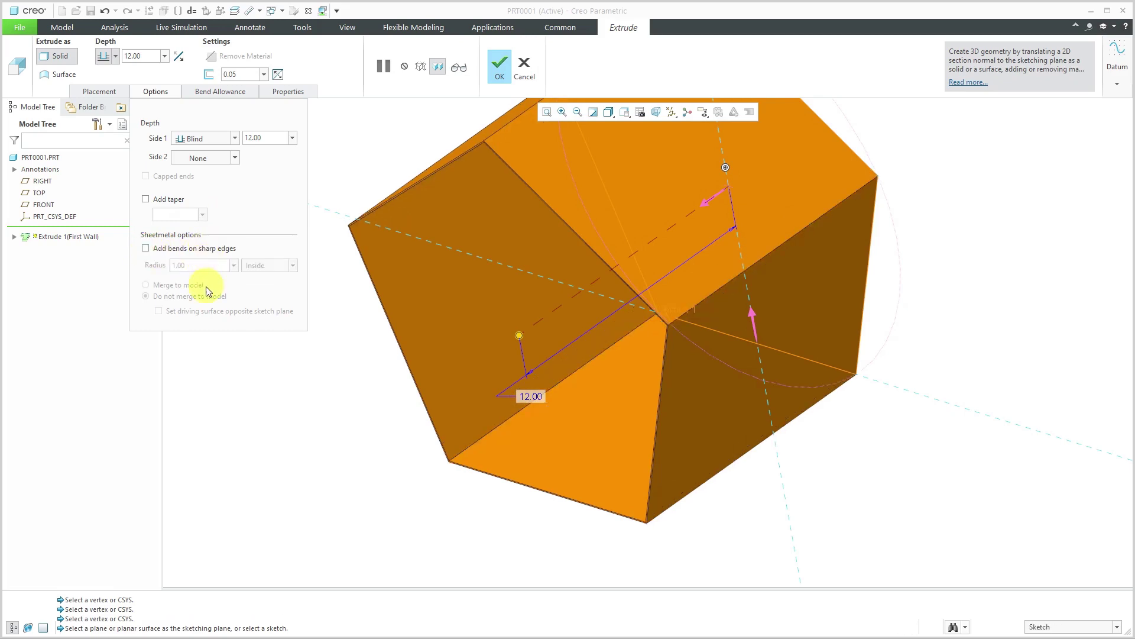
left_click(499, 64)
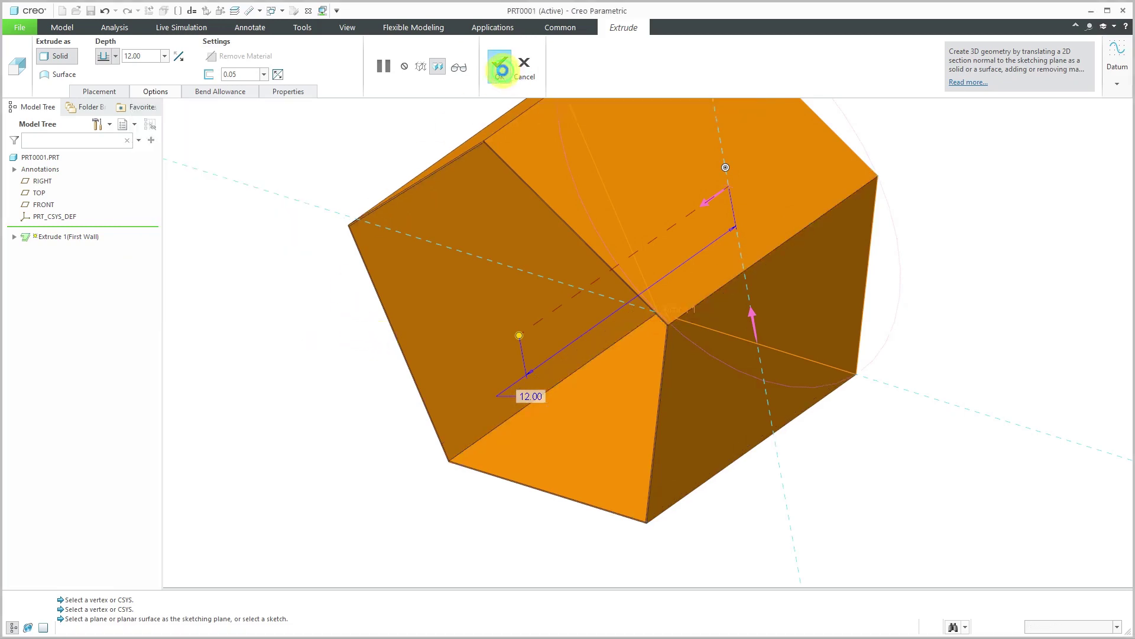
scroll(527, 406, "down", 3)
middle_click_drag(527, 406, 737, 167)
left_click(787, 195)
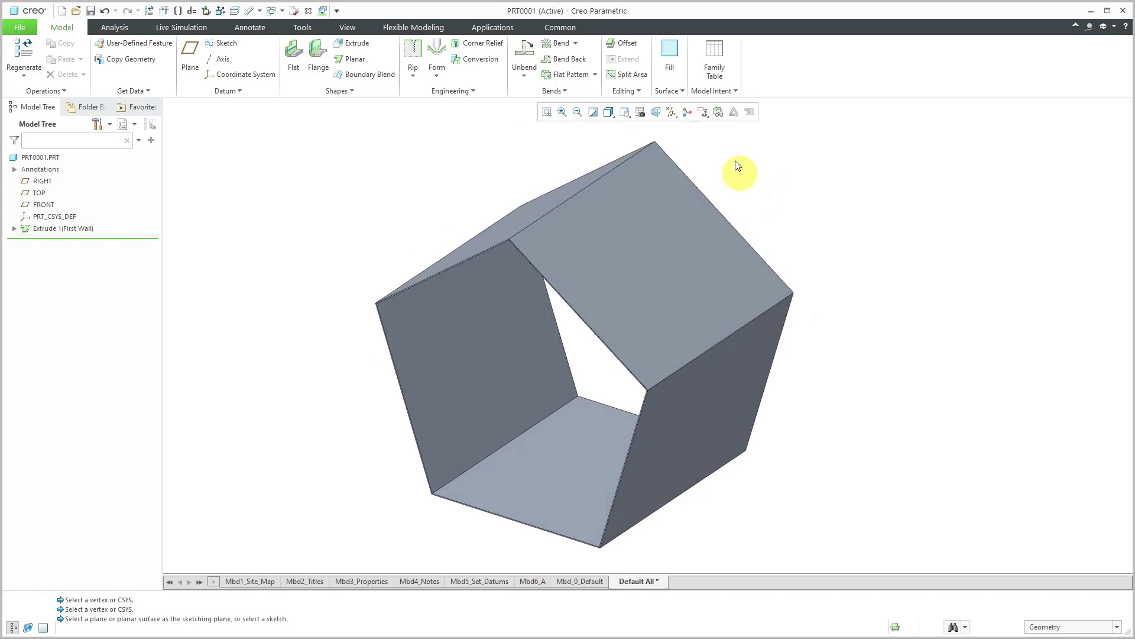
left_click(720, 115)
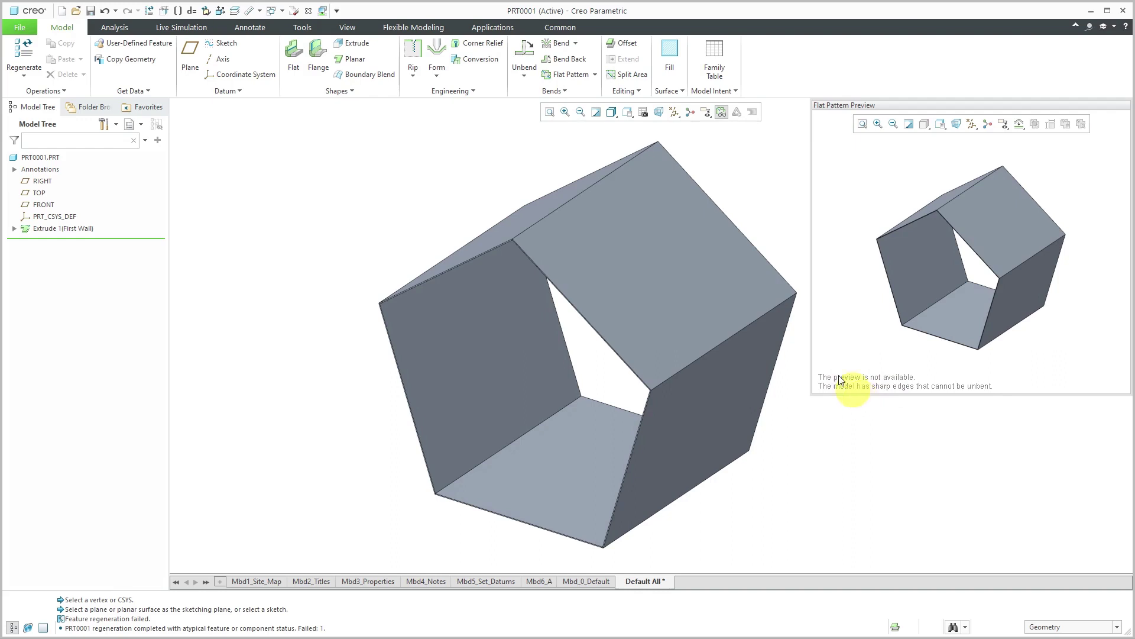
left_click(721, 114)
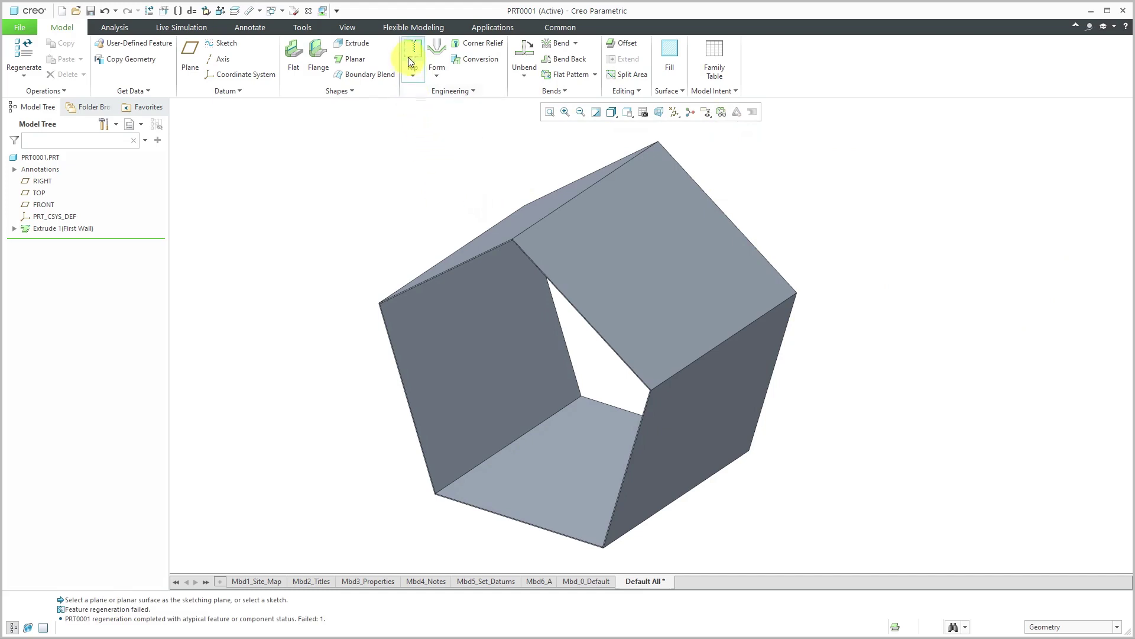
Step: Start an Edge Rip on the tube's top edge and view its seam type choices
left_click(412, 78)
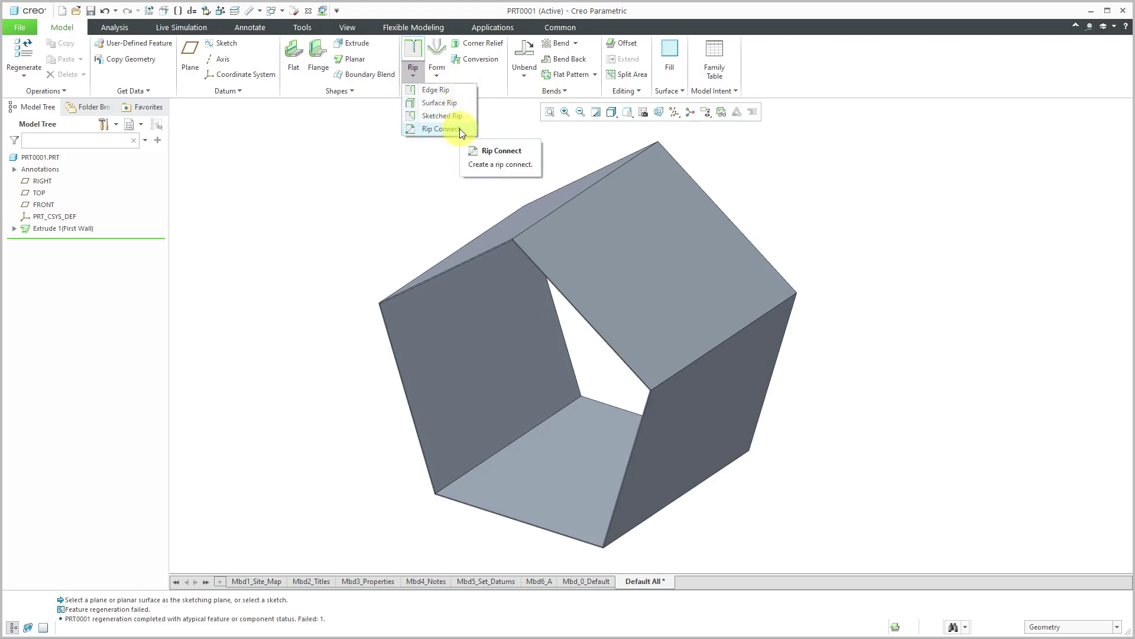
left_click(443, 95)
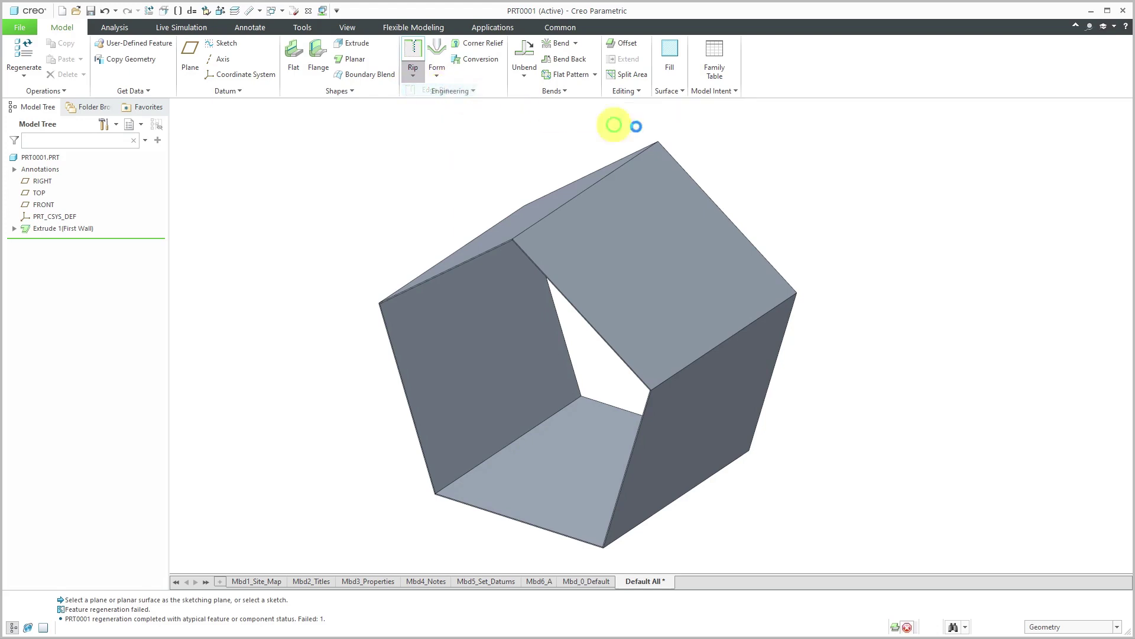
left_click(603, 185)
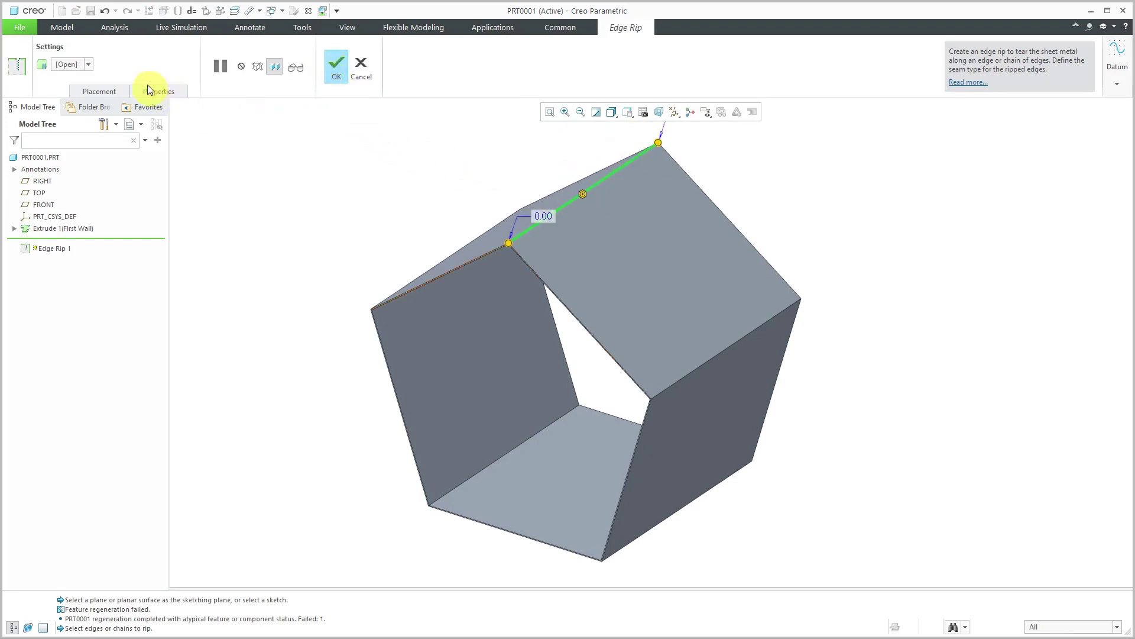
left_click(105, 90)
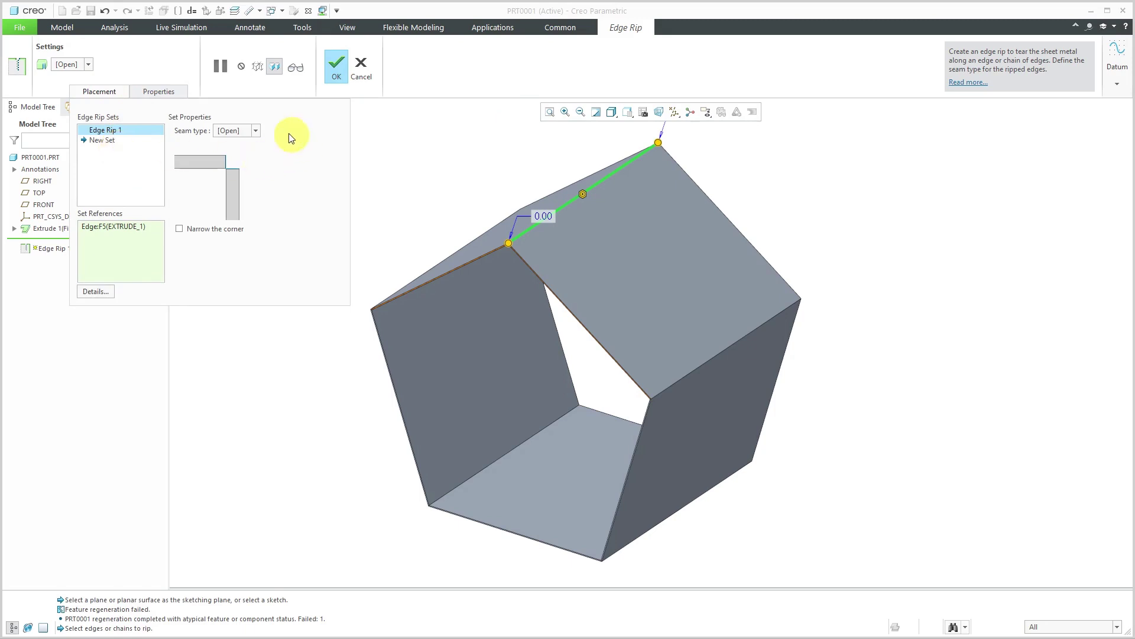
left_click(257, 131)
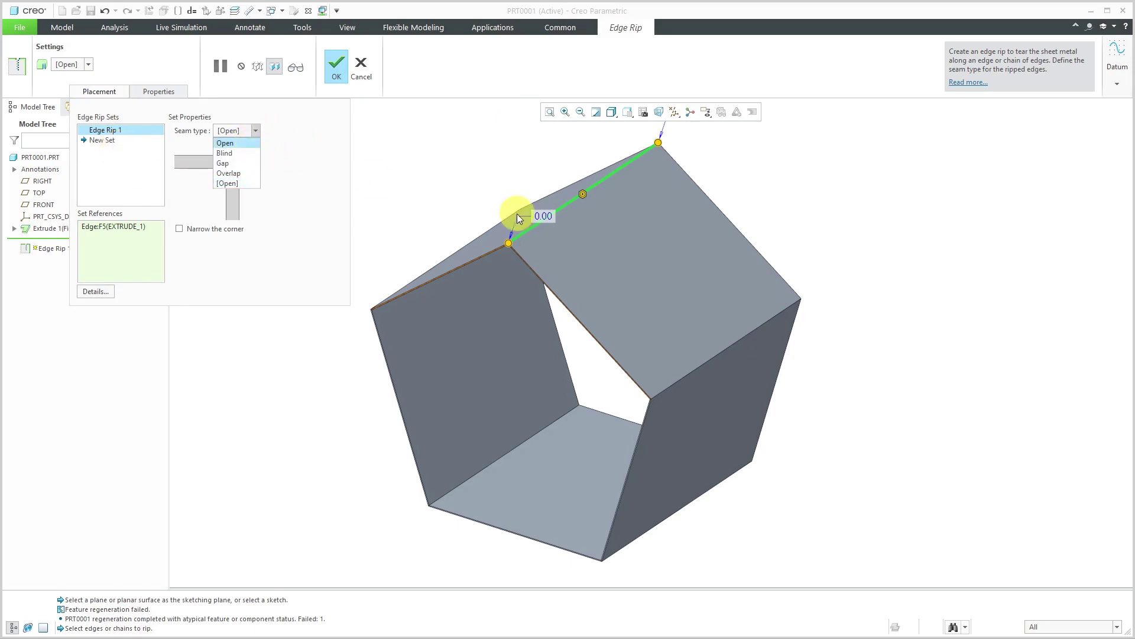
left_click(467, 197)
Step: Try Blind, Gap and Overlap seam types, then set the rip seam to Open
scroll(508, 240, "down", 5)
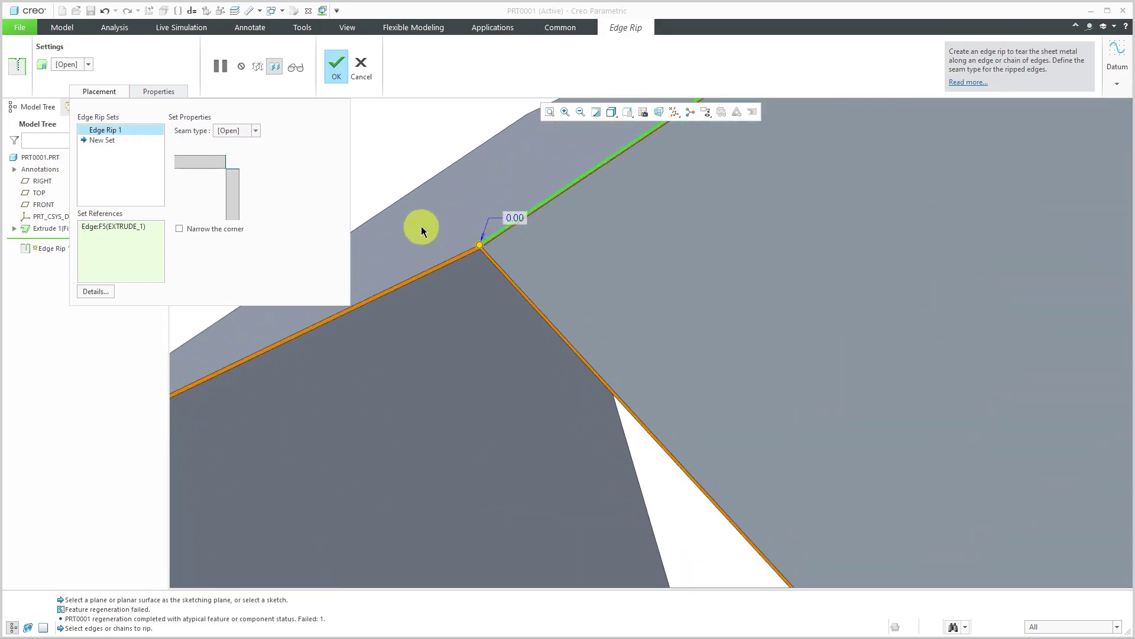
scroll(698, 258, "up", 2)
scroll(611, 230, "down", 2)
scroll(700, 217, "down", 1)
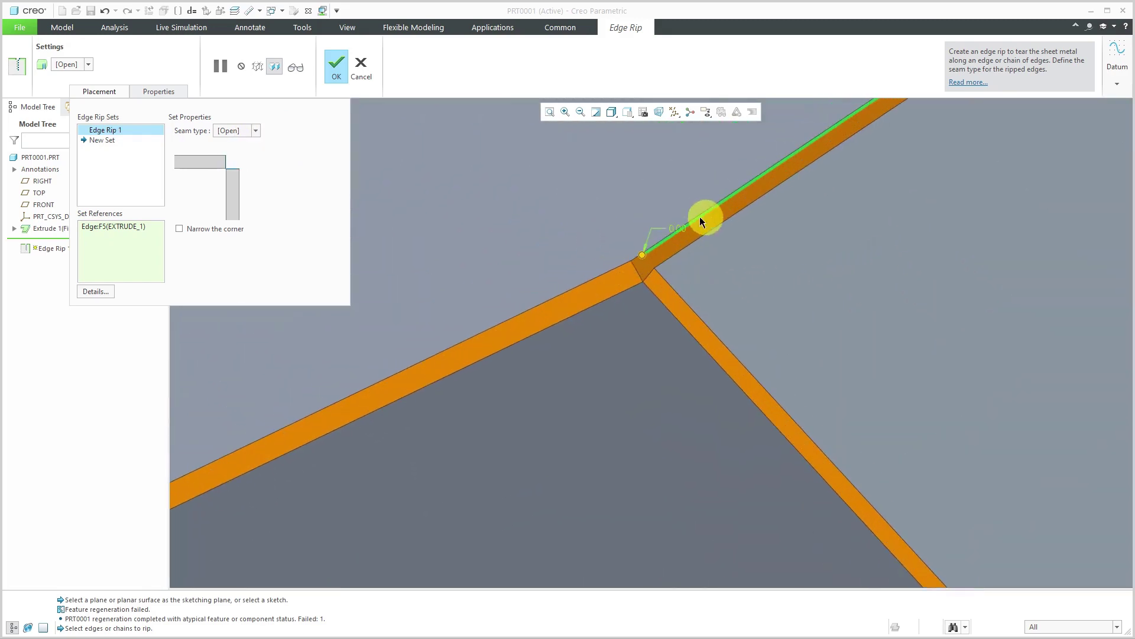
left_click(255, 132)
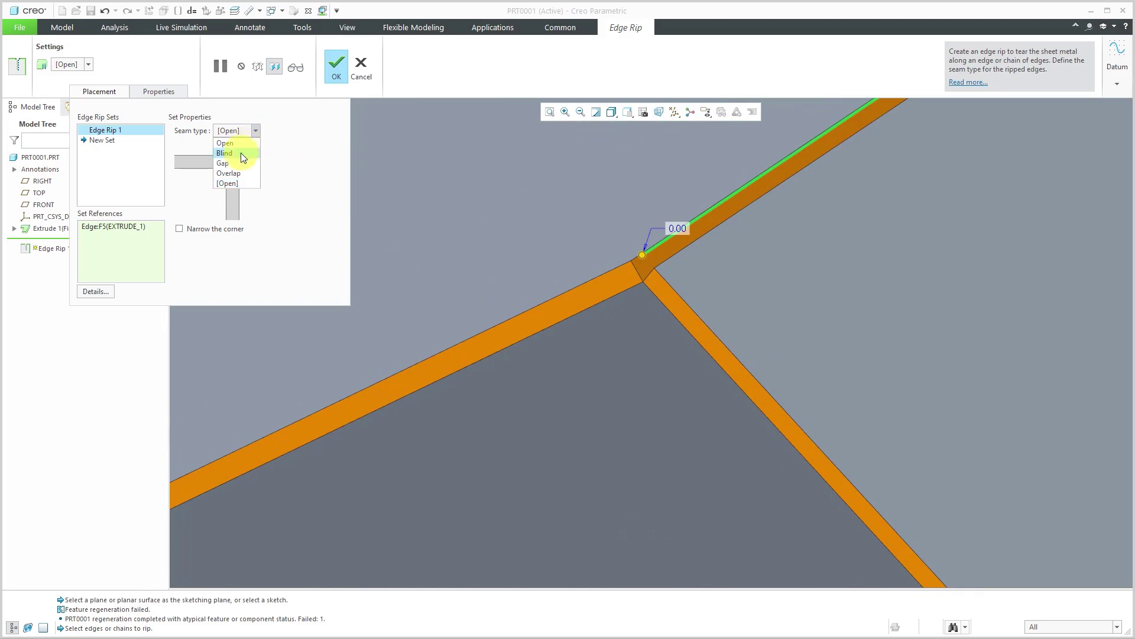
left_click(240, 153)
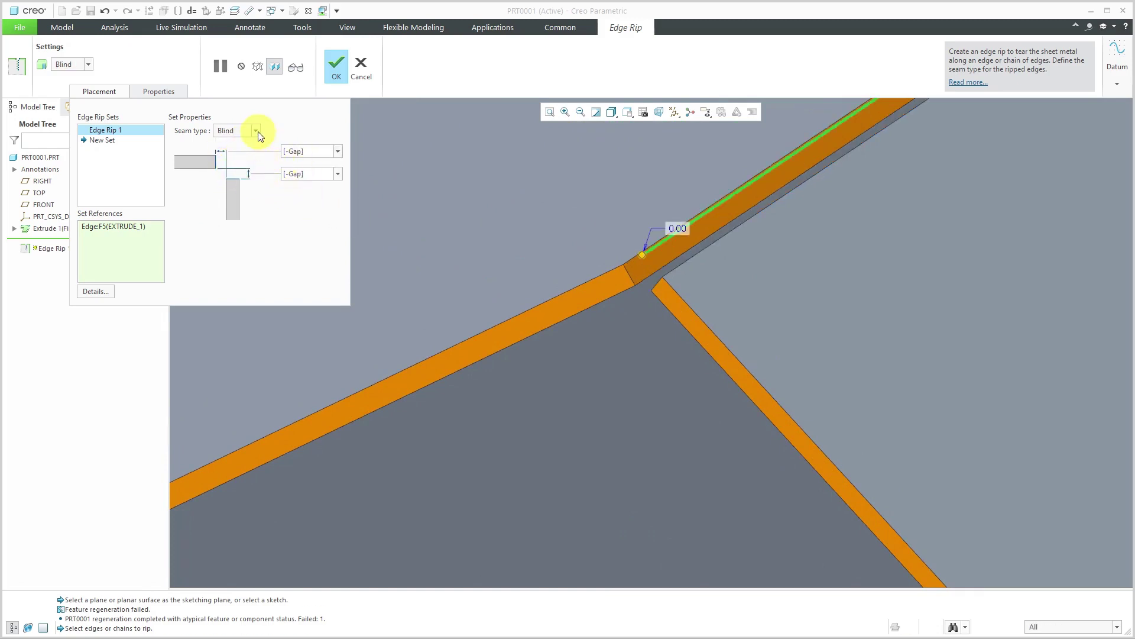
left_click(253, 130)
left_click(239, 162)
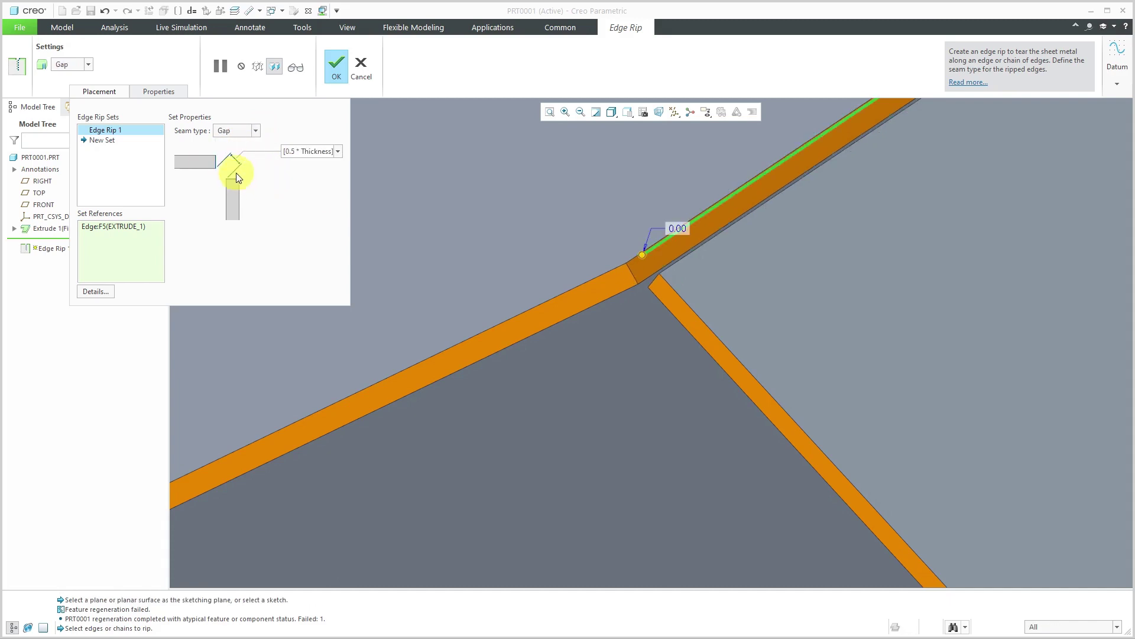
left_click(248, 131)
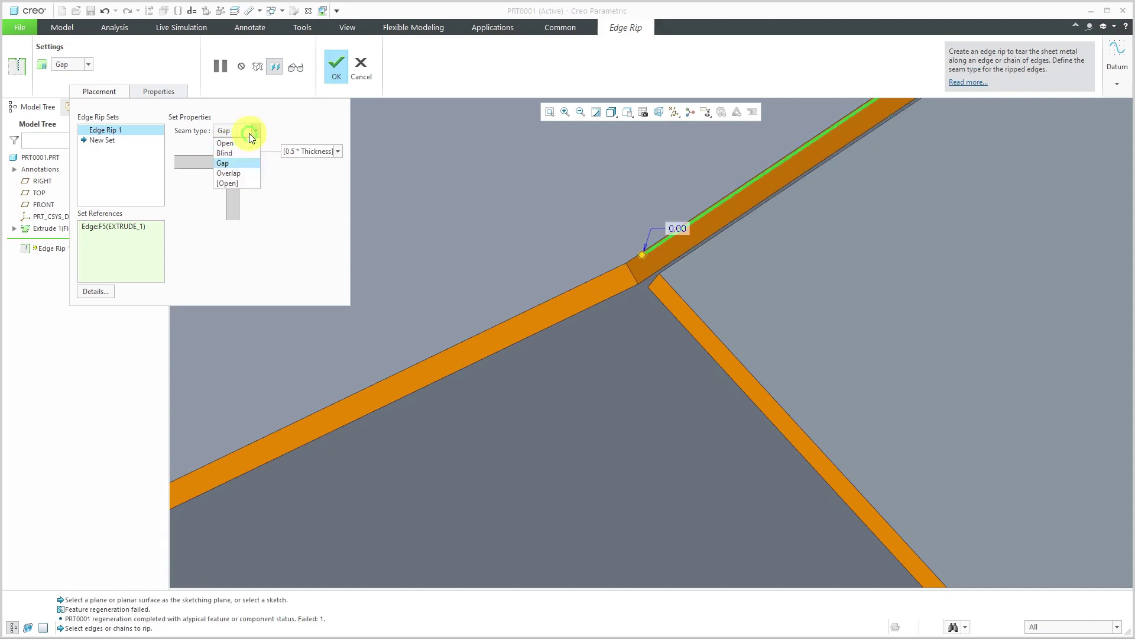
left_click(246, 174)
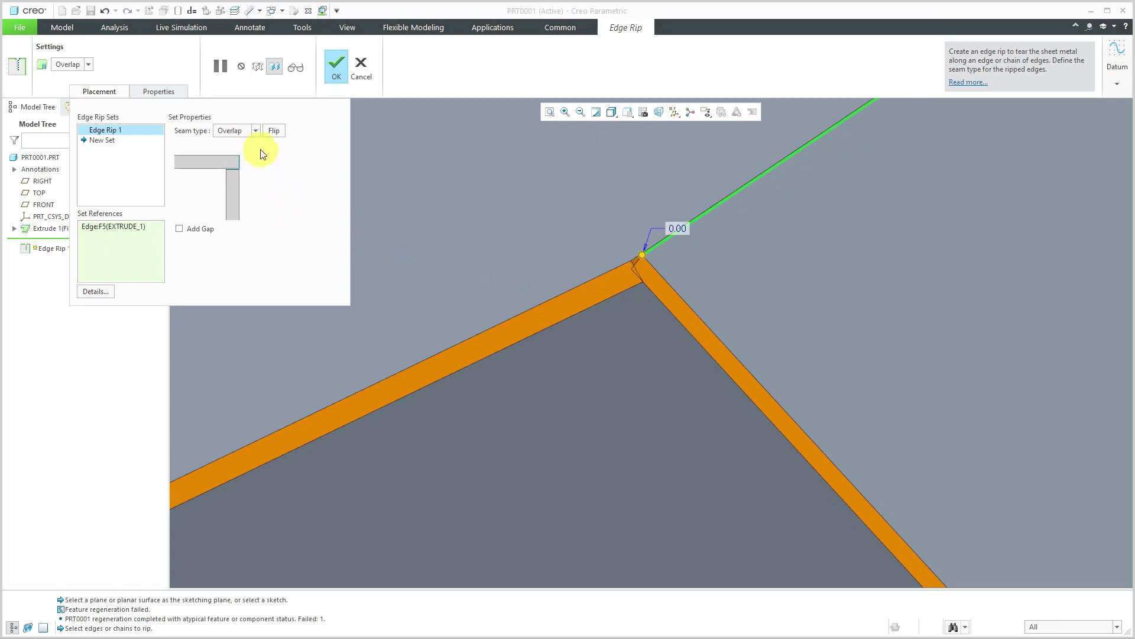
left_click(254, 130)
left_click(246, 144)
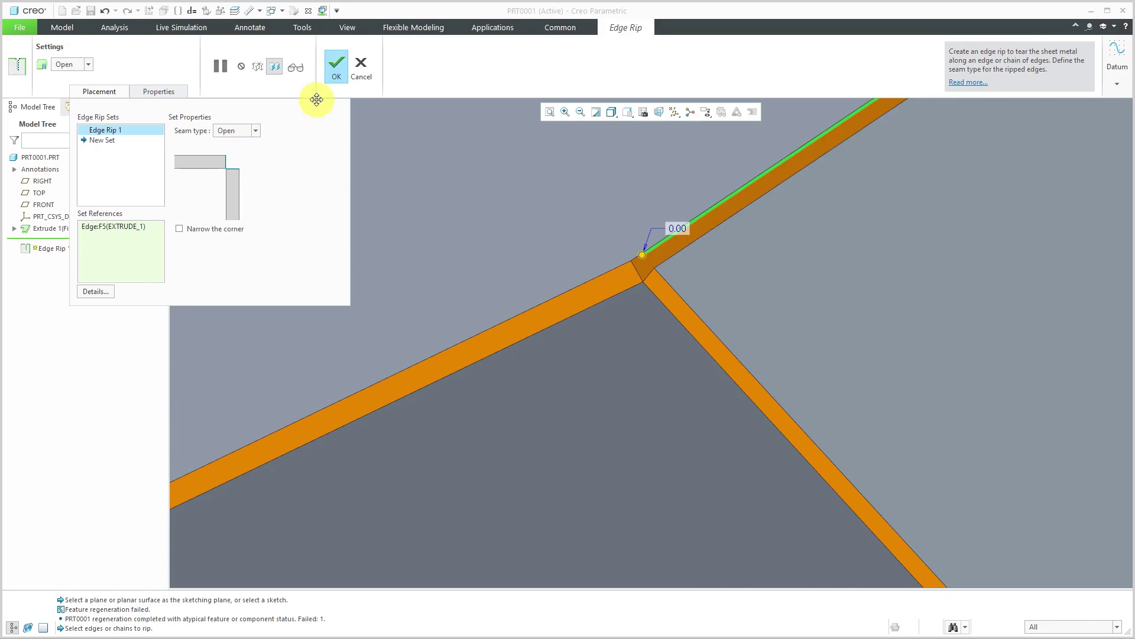
left_click(328, 70)
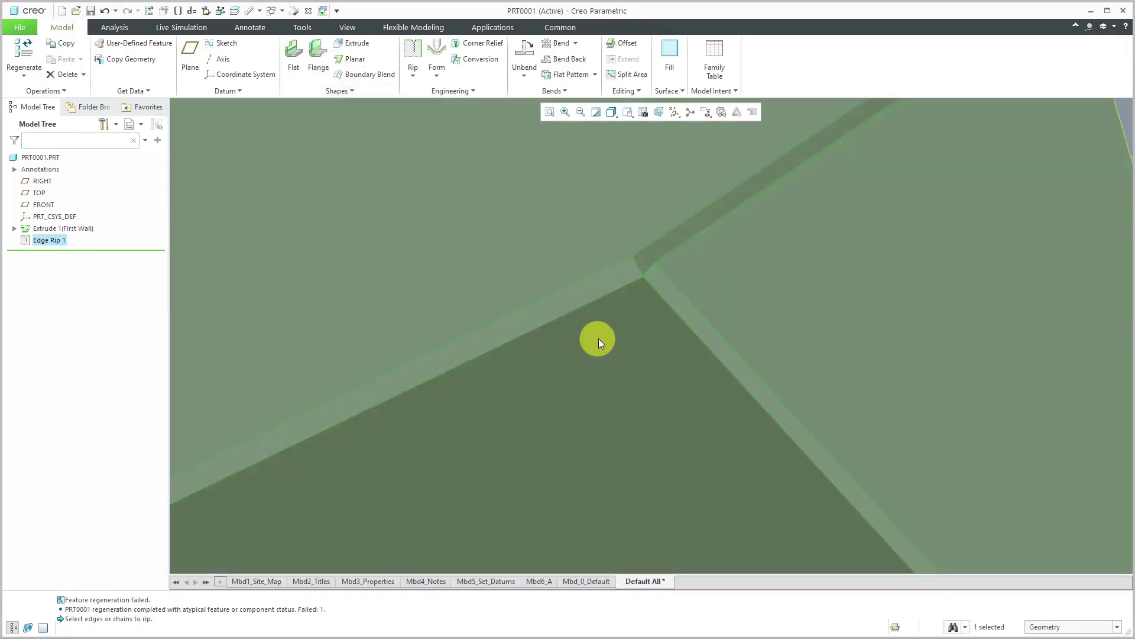
scroll(598, 338, "up", 5)
scroll(548, 279, "up", 3)
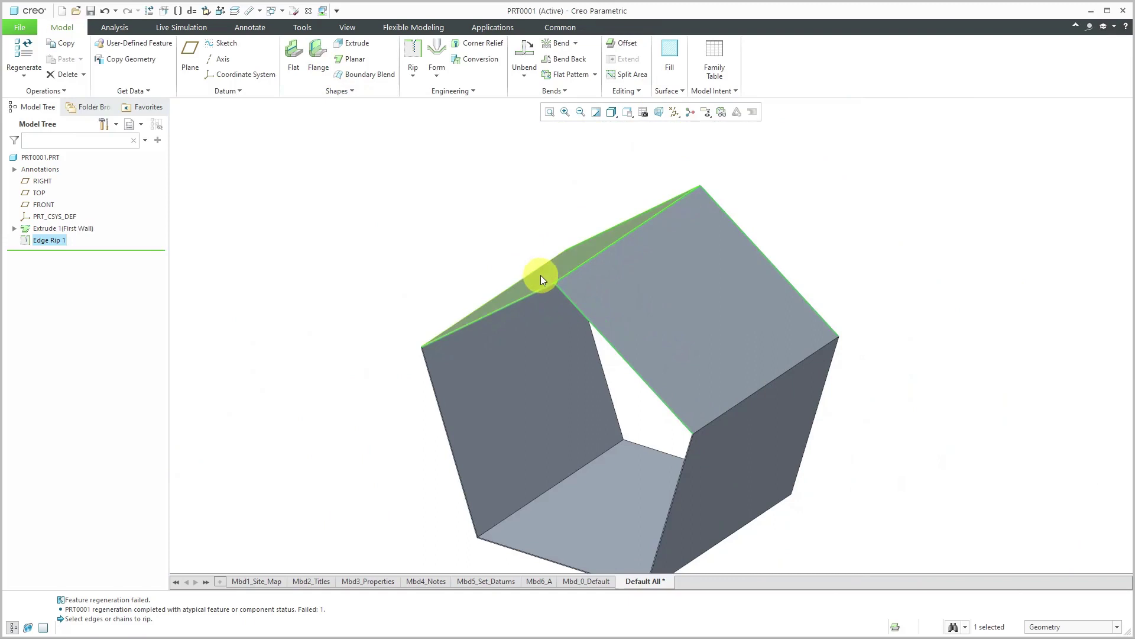
left_click(816, 188)
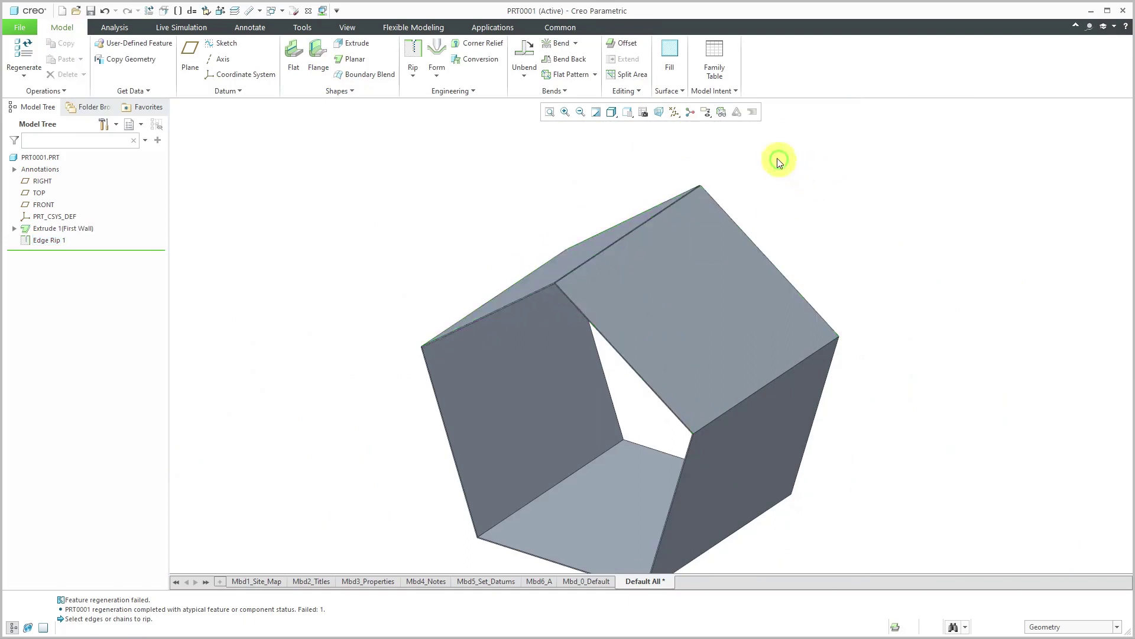
left_click(720, 113)
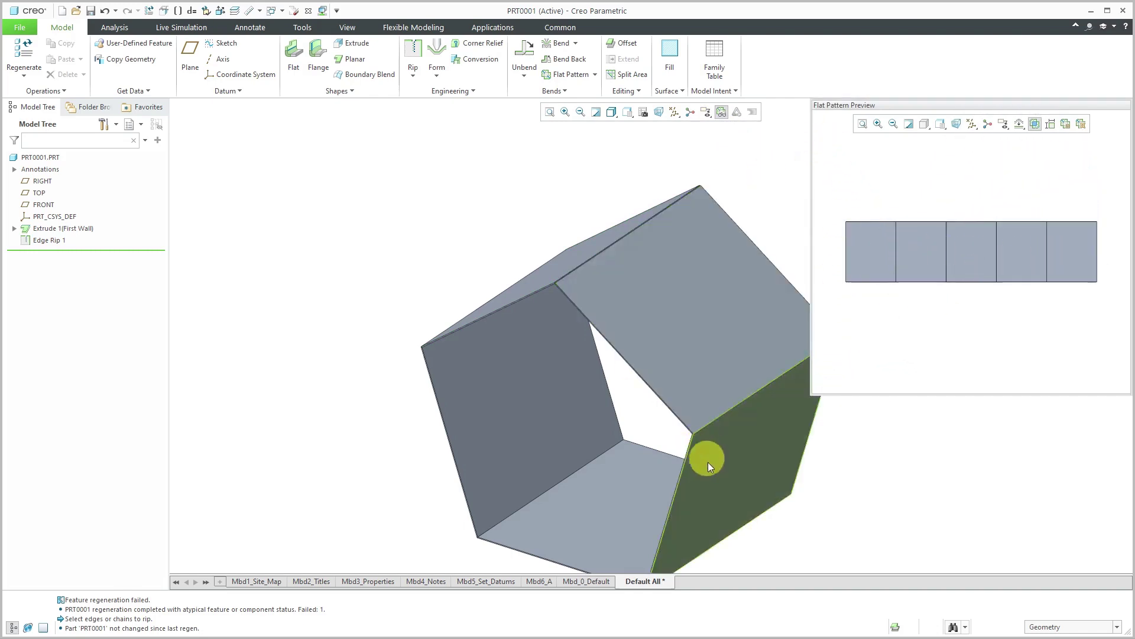
scroll(701, 449, "up", 5)
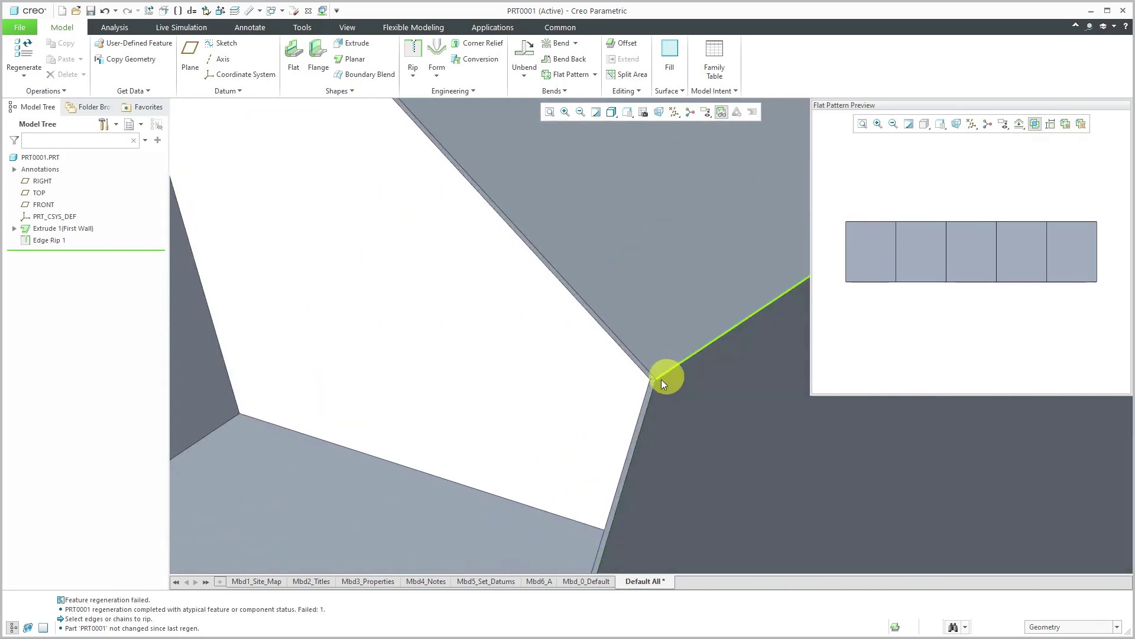
scroll(661, 379, "down", 7)
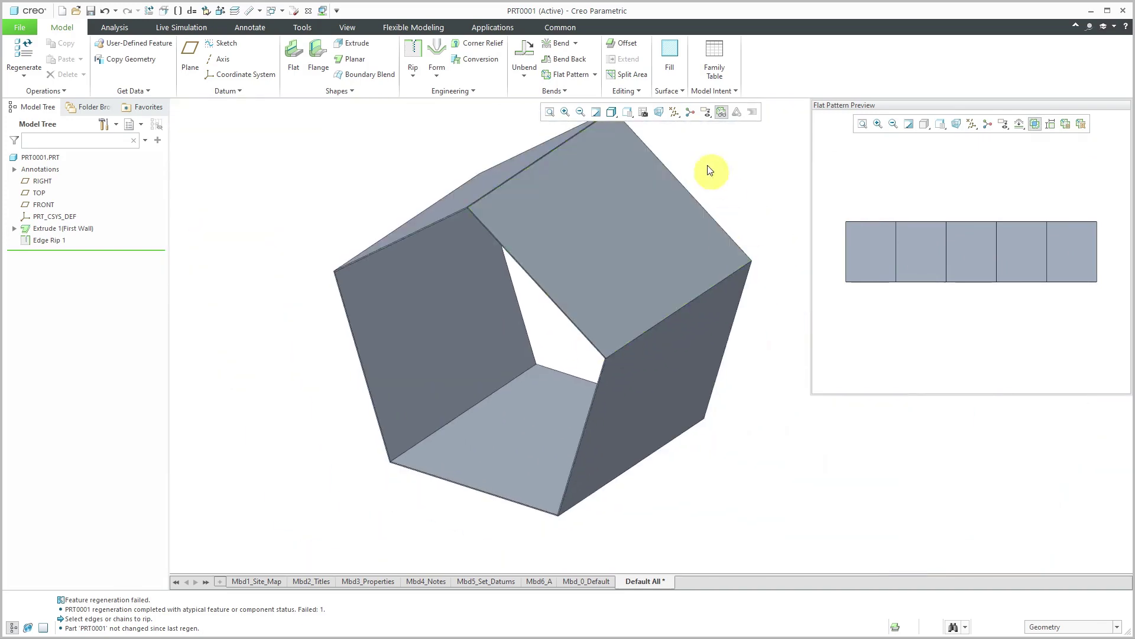
left_click(721, 112)
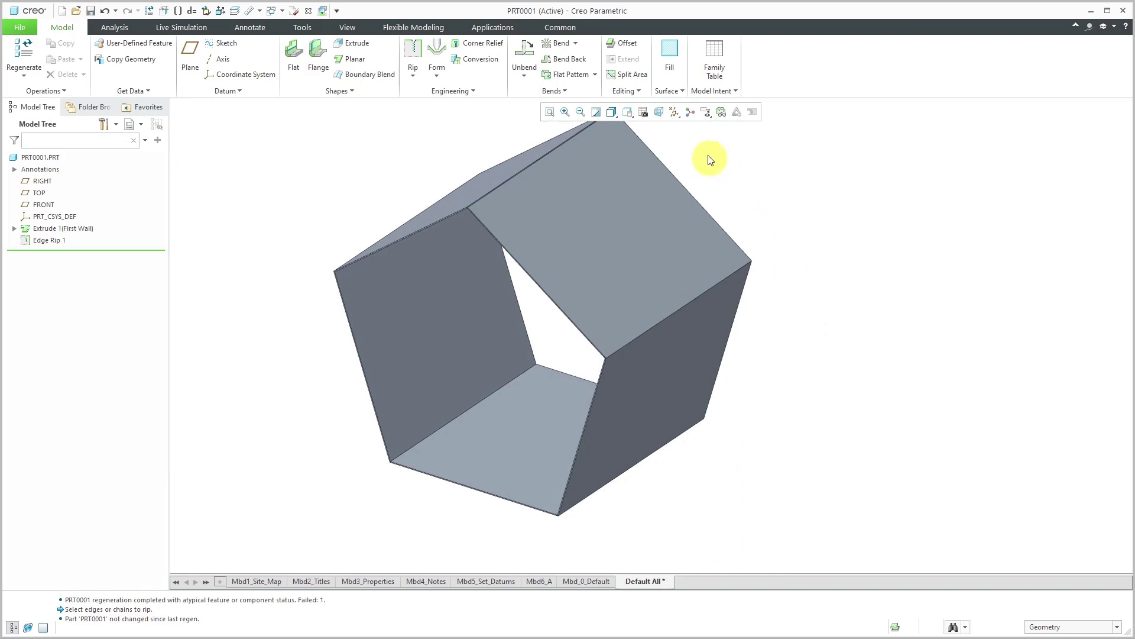
Step: Start an Edge Bend on the tube's lower right corner edge and show preset radius values
left_click(576, 43)
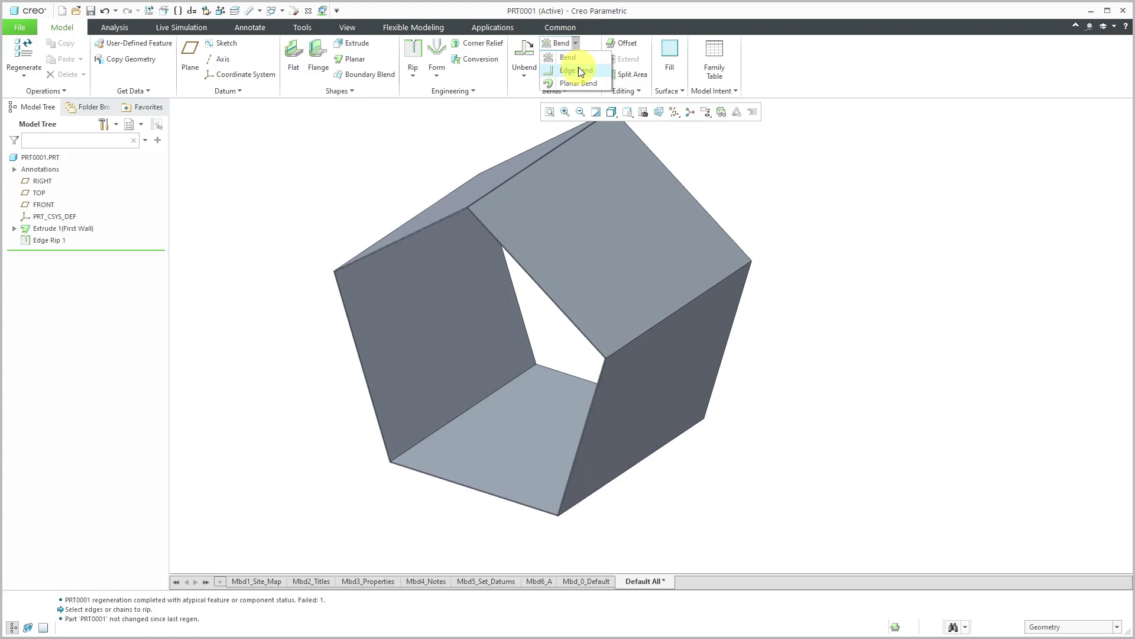
left_click(577, 70)
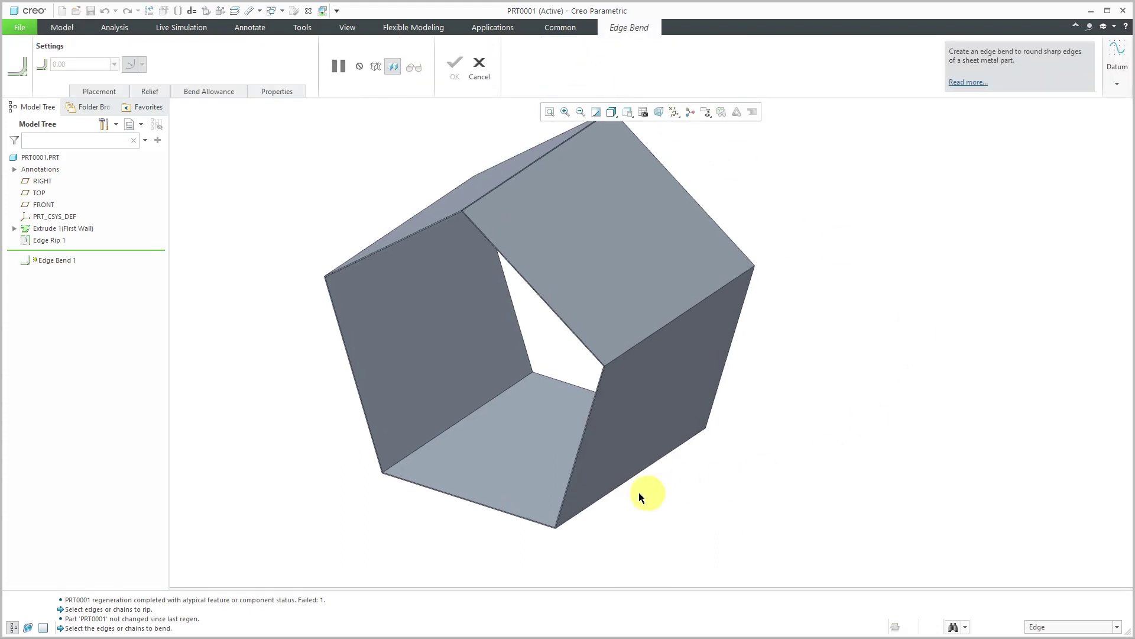
left_click(615, 491)
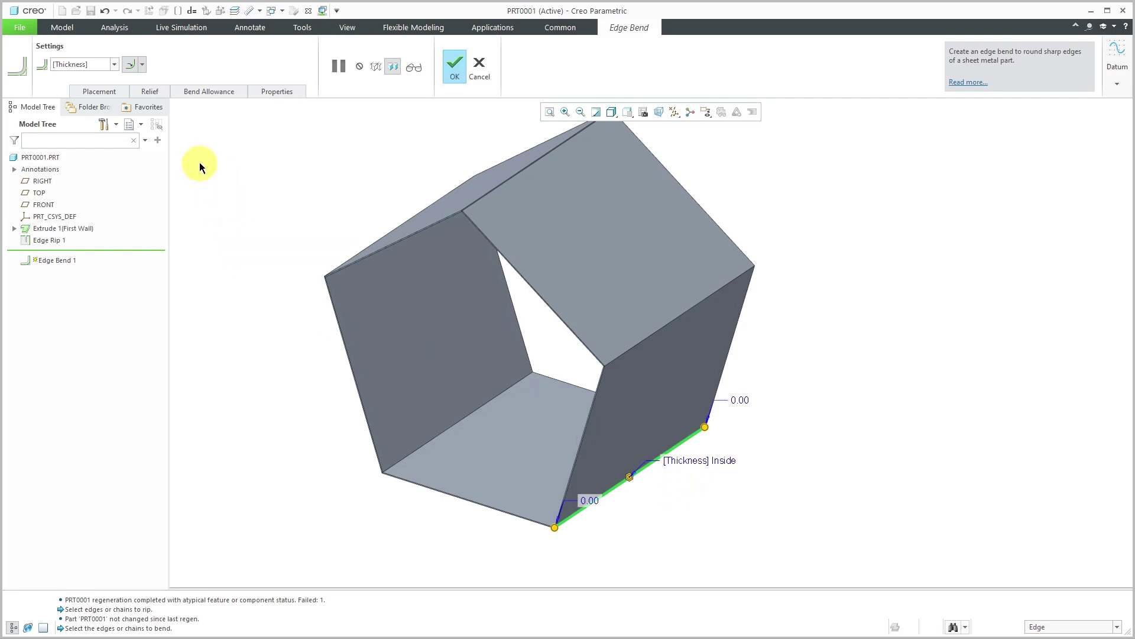
left_click(113, 66)
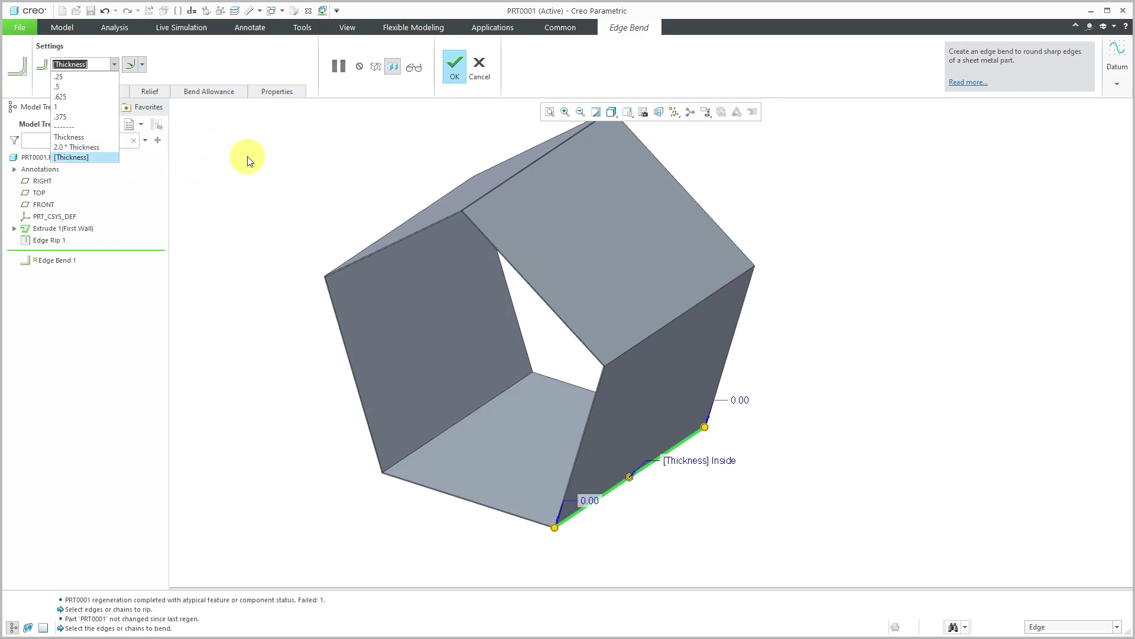
Step: Set the edge bend radius to 0.50, then change it to 1.00
left_click(75, 89)
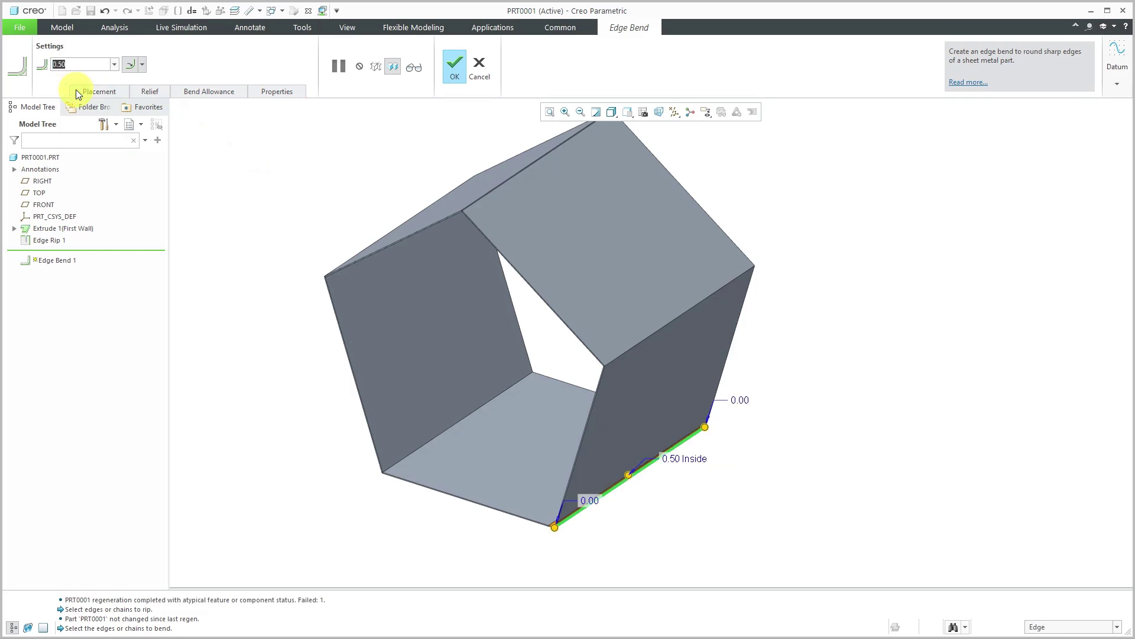
left_click(118, 67)
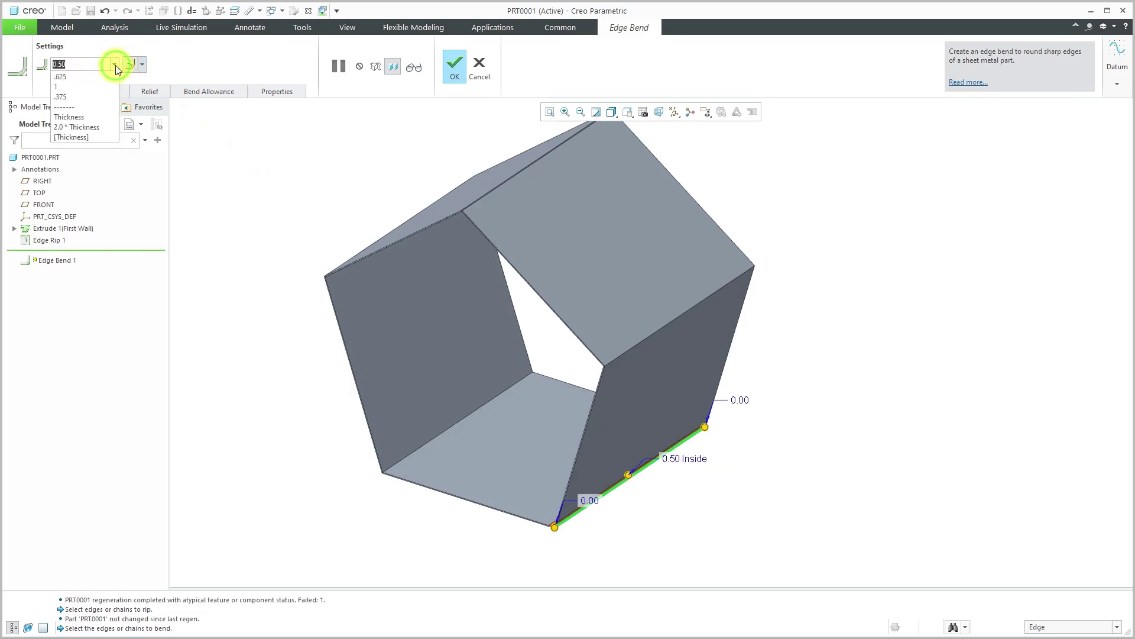
left_click(97, 112)
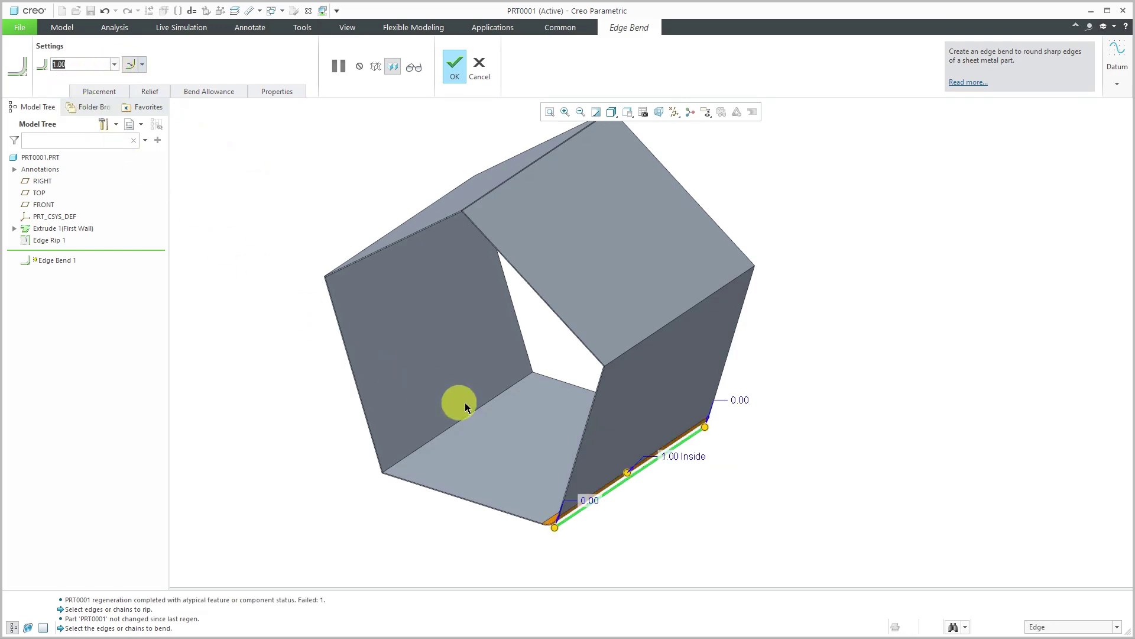
middle_click_drag(458, 401, 558, 413)
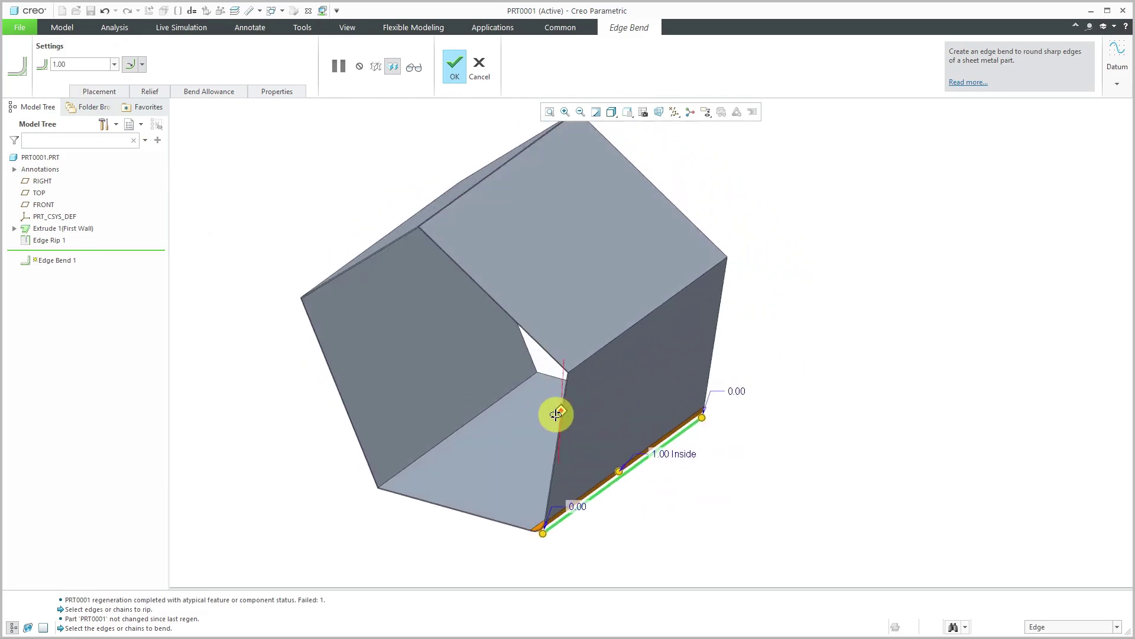
Step: Hide the Model Tree and display the edge bend's Placement settings
left_click(142, 65)
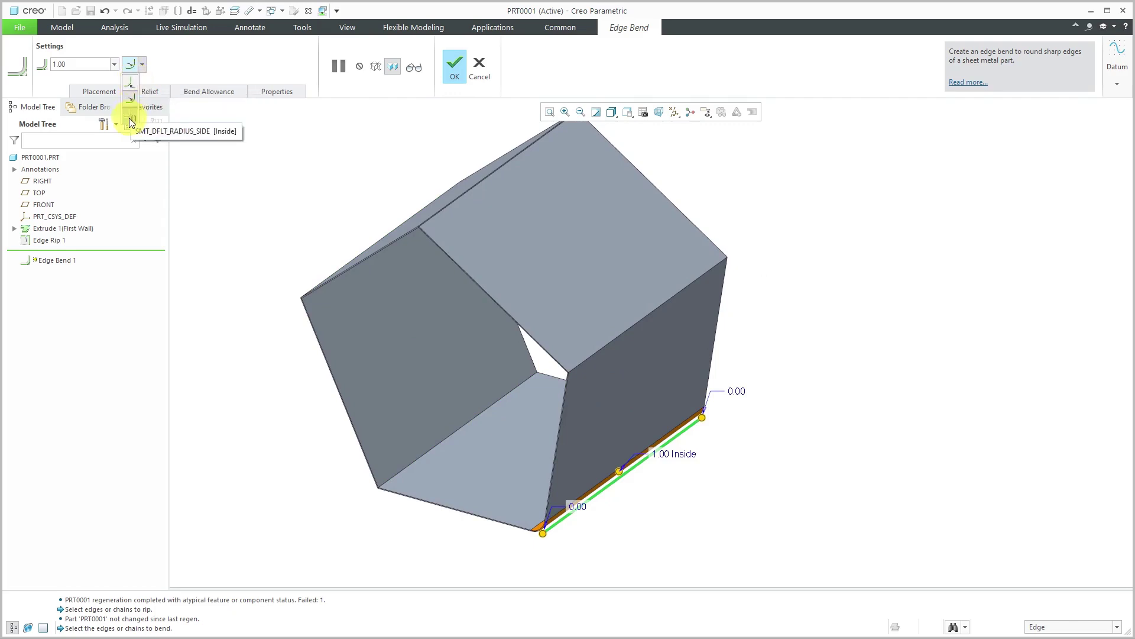
left_click(18, 630)
left_click(14, 628)
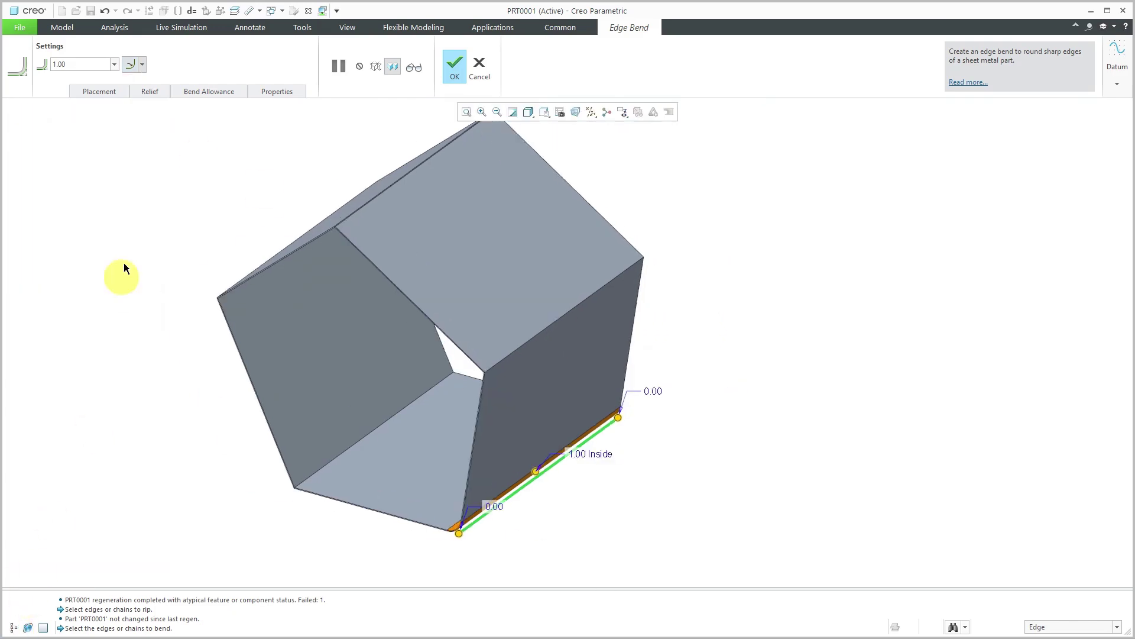
left_click(142, 65)
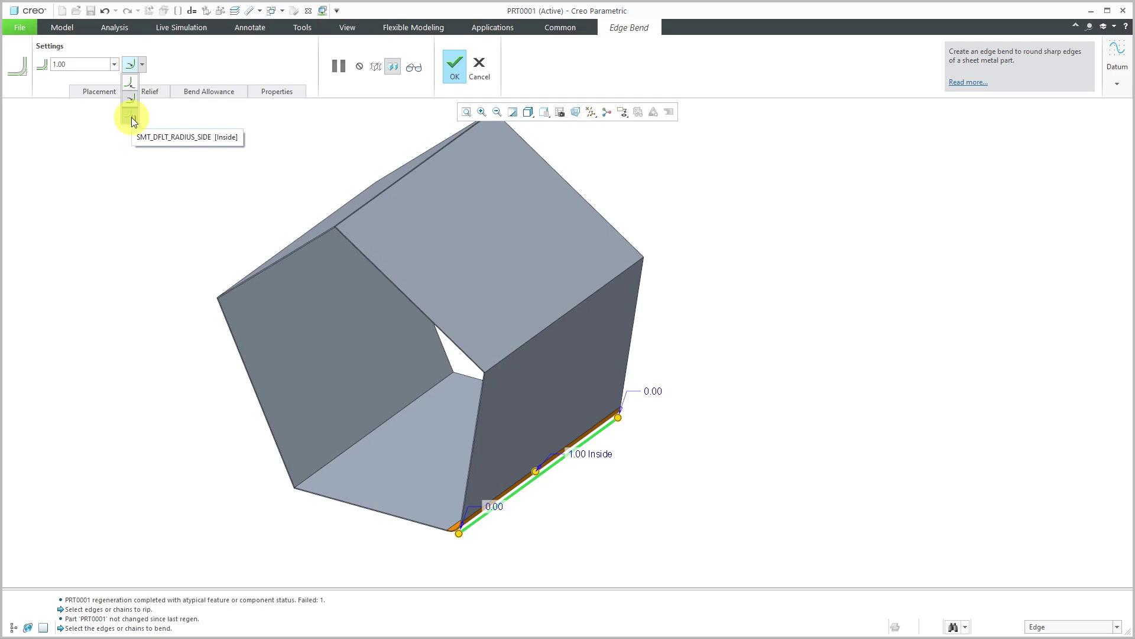
left_click(183, 147)
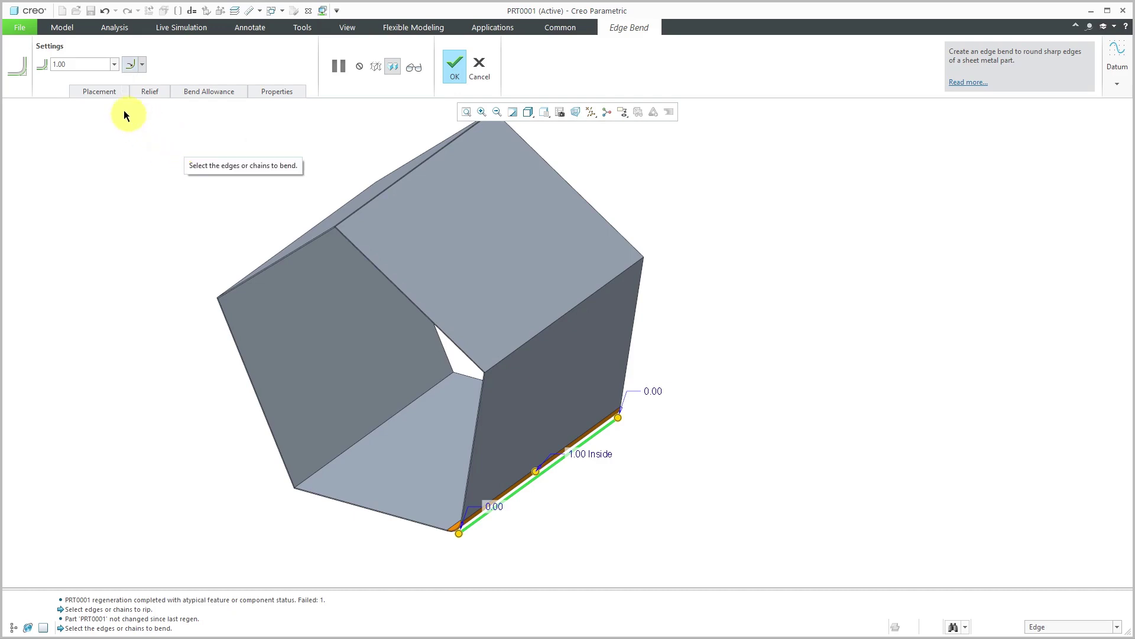
left_click(97, 90)
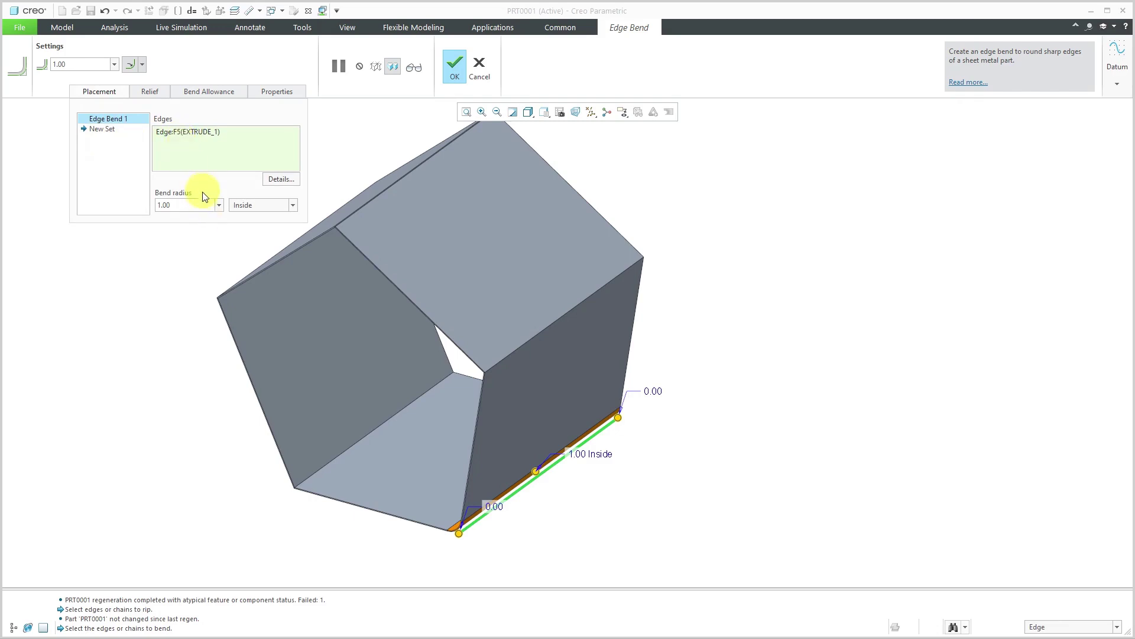
Step: Add the inner floor edge and the upper-left outer edge to Edge Bend 1
left_click(347, 450, "ctrl")
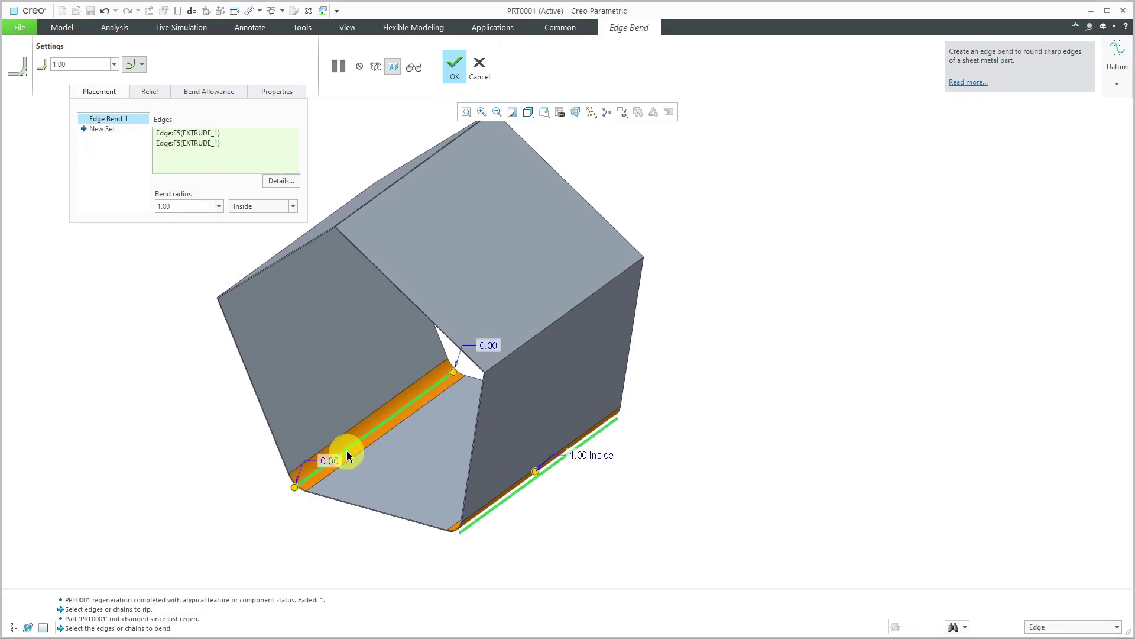
mouse_move(408, 446)
middle_mouse_down()
mouse_move(446, 442)
mouse_move(423, 457)
middle_mouse_up()
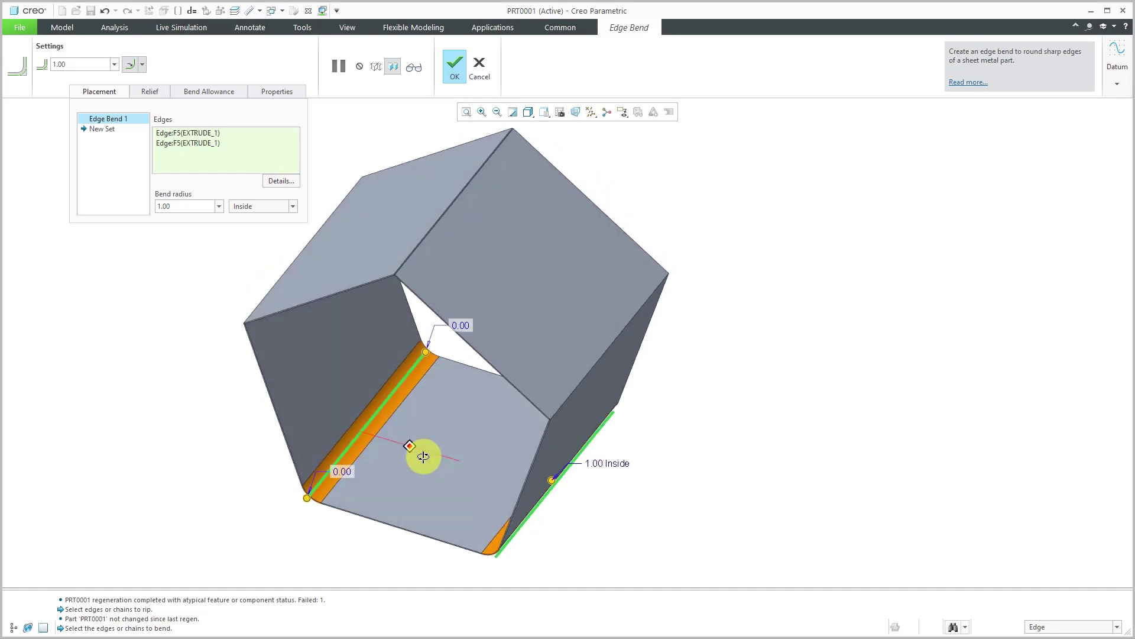
left_click(271, 286, "ctrl")
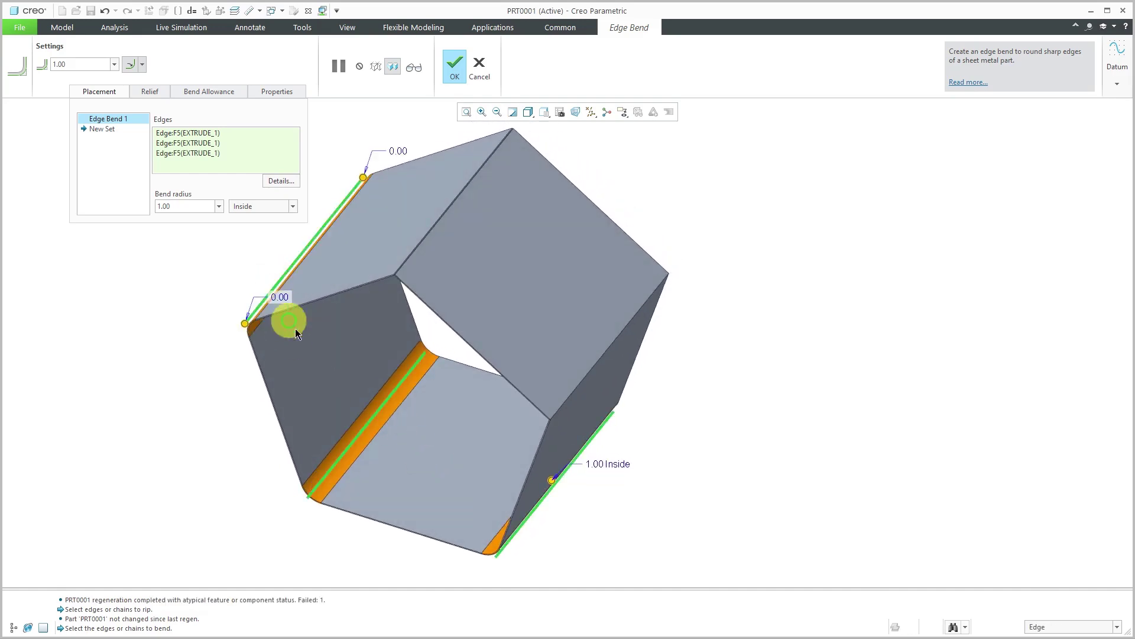
mouse_move(375, 411)
middle_mouse_down()
mouse_move(352, 378)
mouse_move(349, 395)
middle_mouse_up()
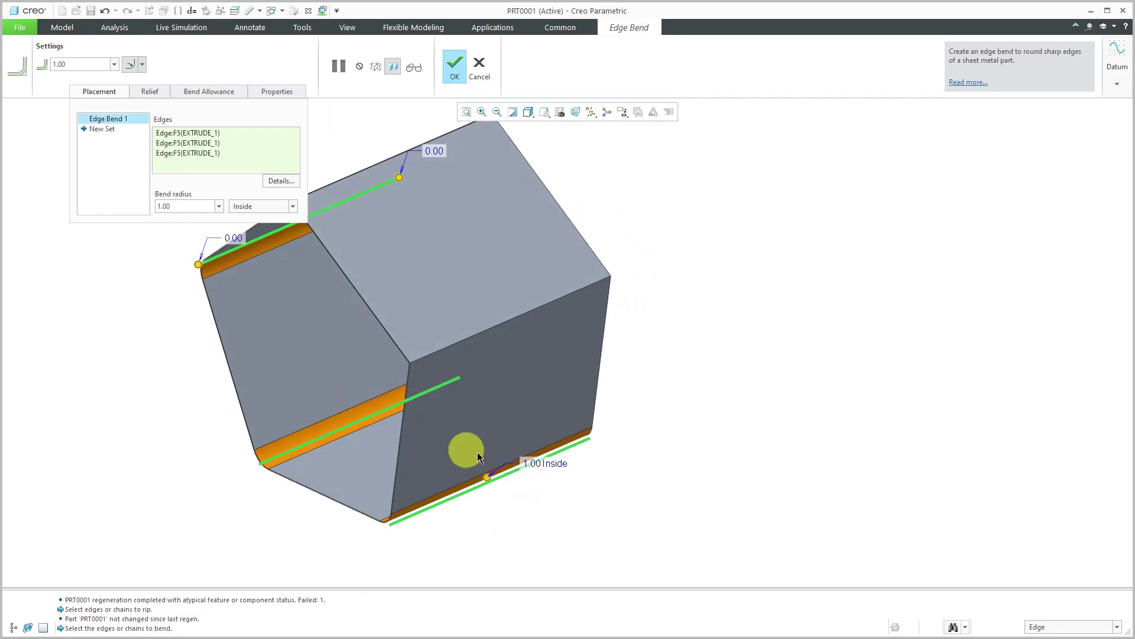
middle_click_drag(477, 452, 389, 406)
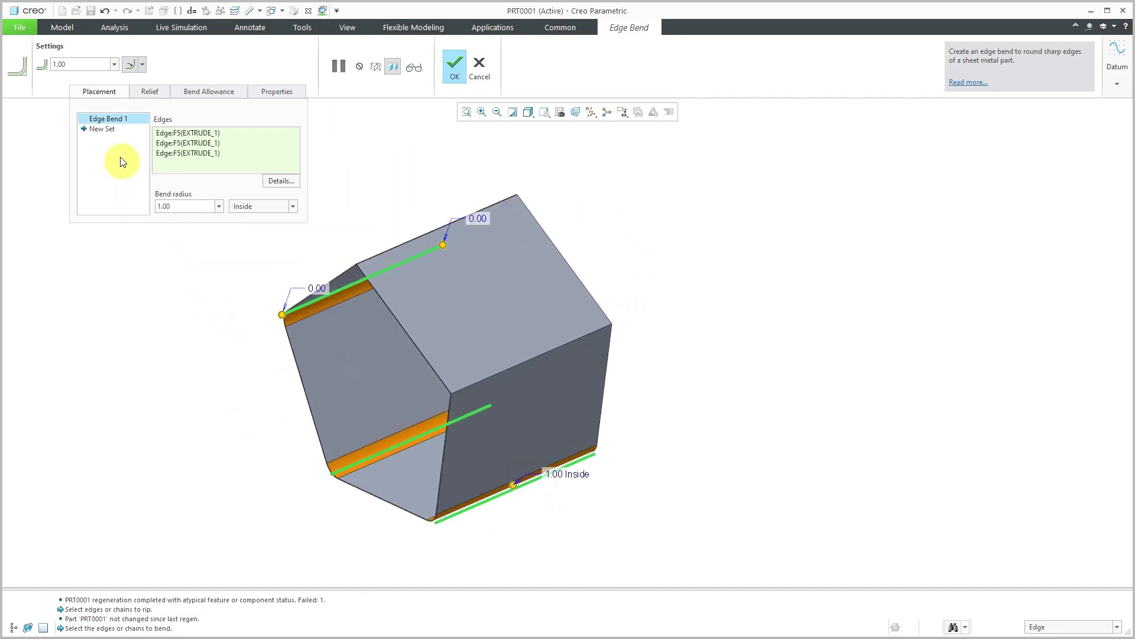
Step: Start a second bend set on the top-right edge, keeping its end offset at 0.00
left_click(105, 129)
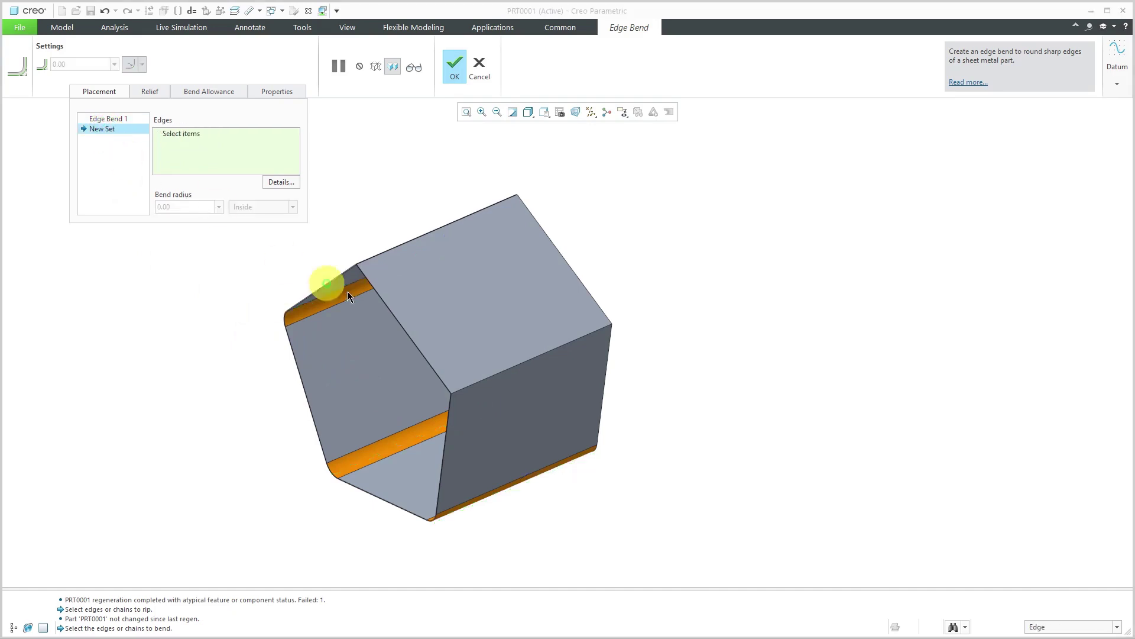
left_click(544, 354)
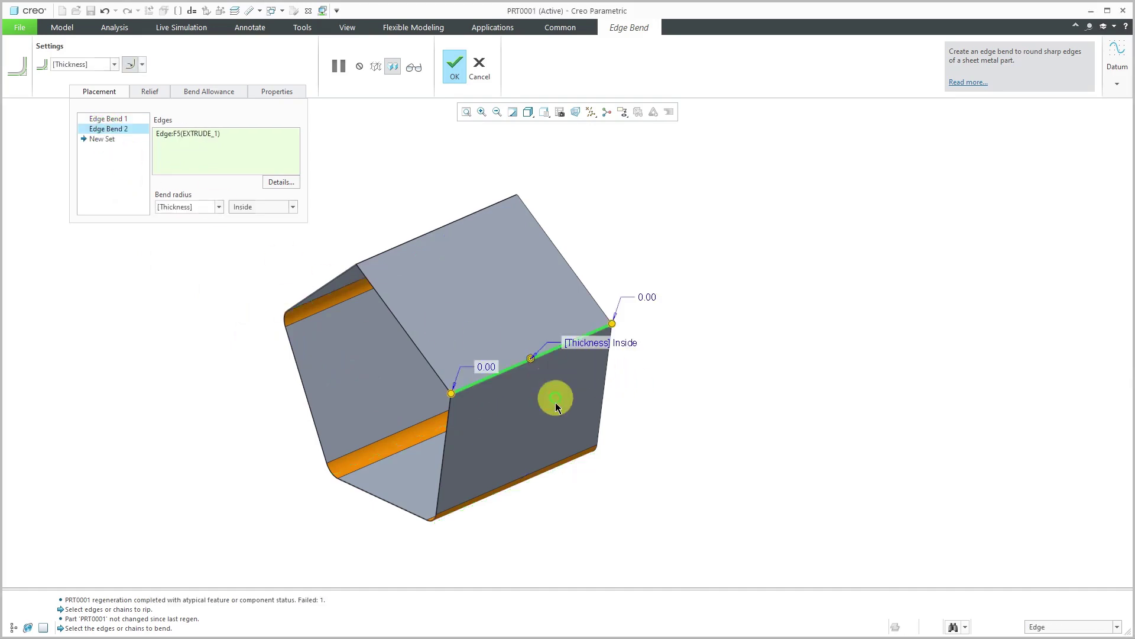
scroll(546, 341, "up", 3)
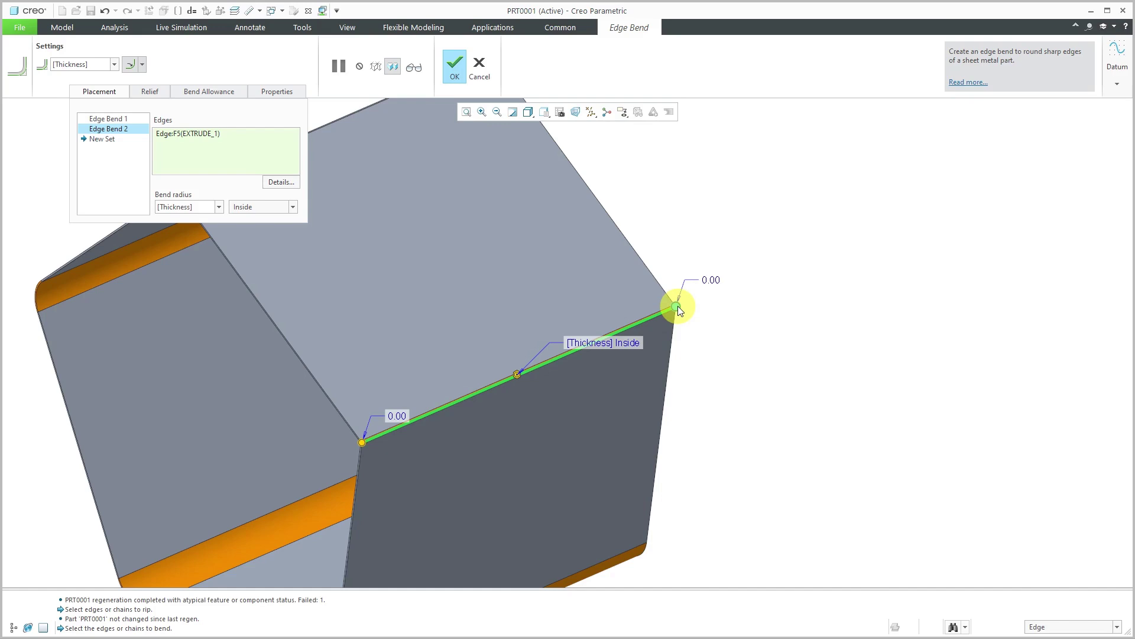
left_click_drag(678, 306, 639, 331)
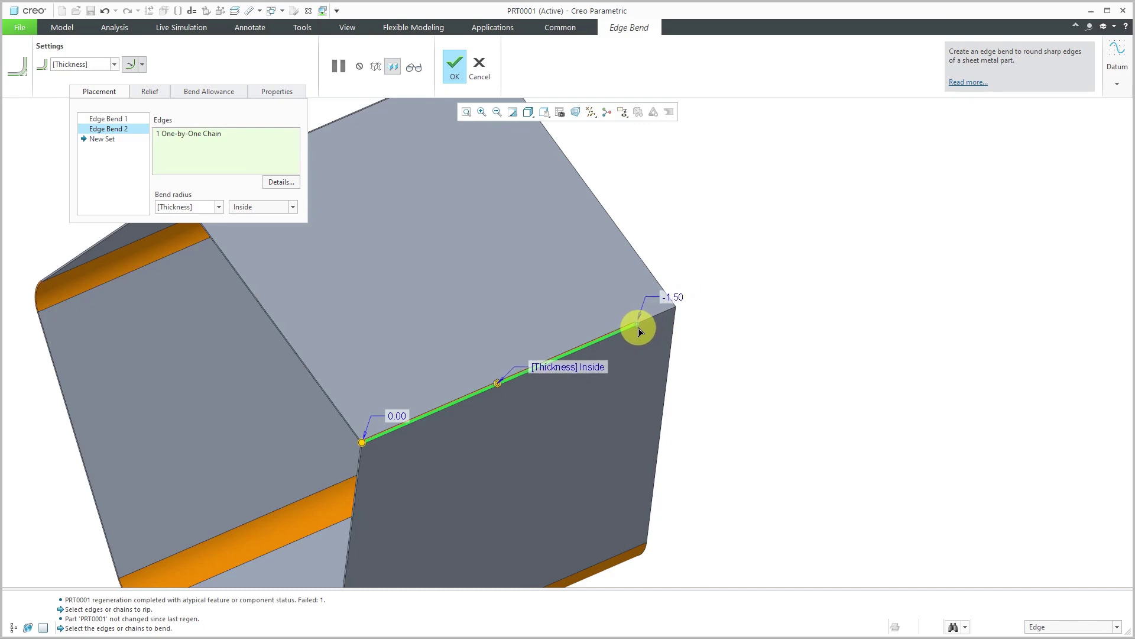
double_click(674, 297)
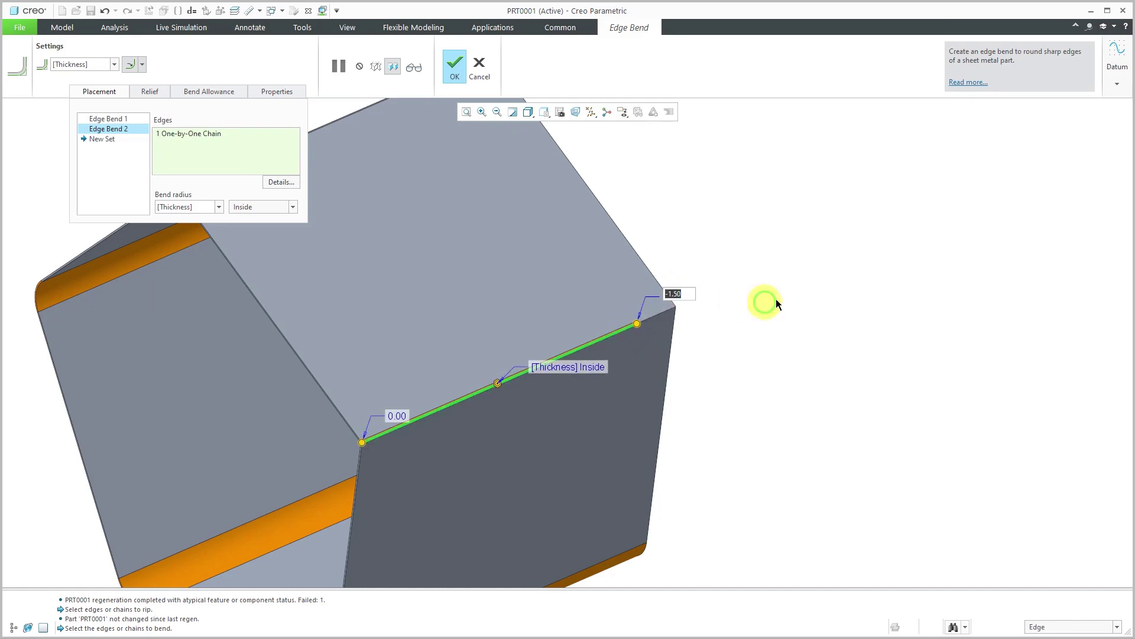
type("0")
key("Return")
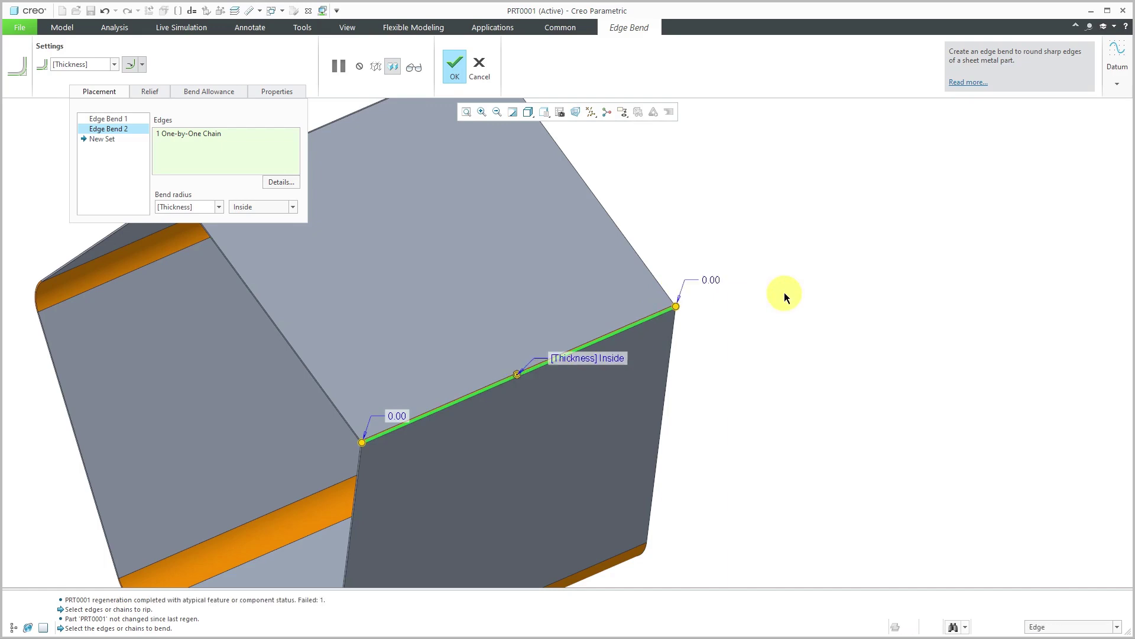
Step: Give the second set a 0.50 bend radius and finish the edge bend
left_click(217, 207)
left_click(177, 229)
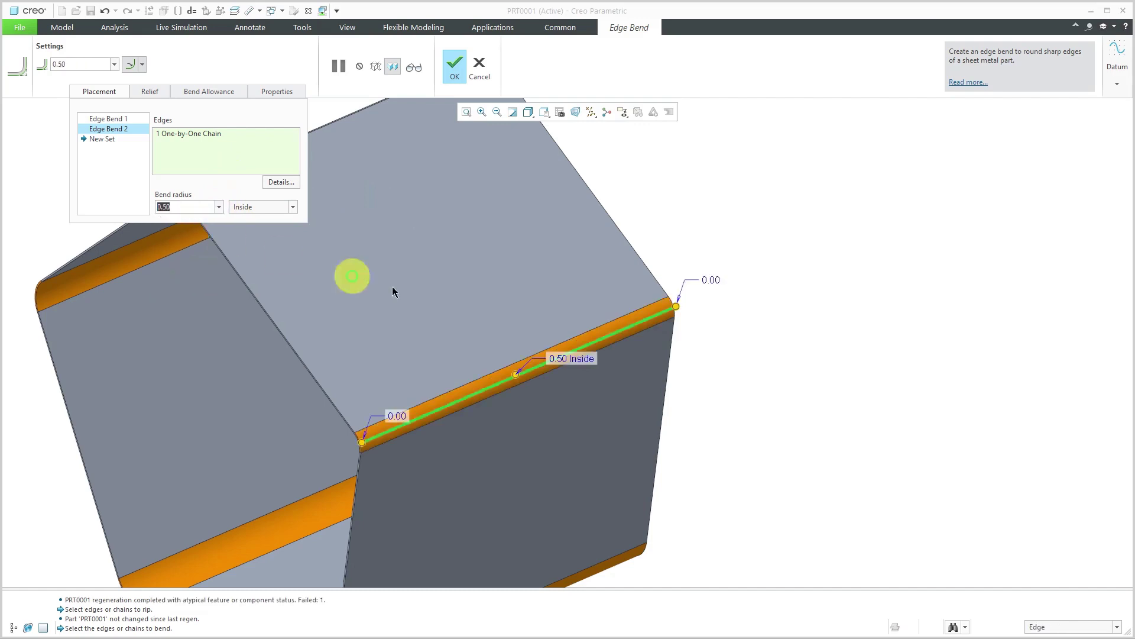
scroll(705, 406, "down", 3)
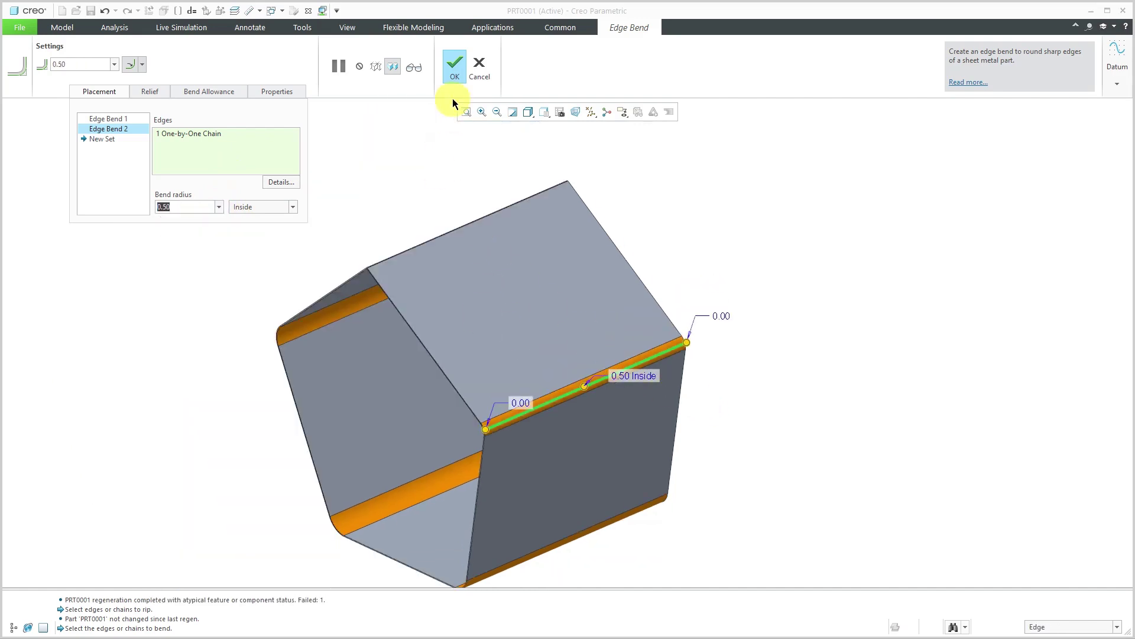
left_click(453, 66)
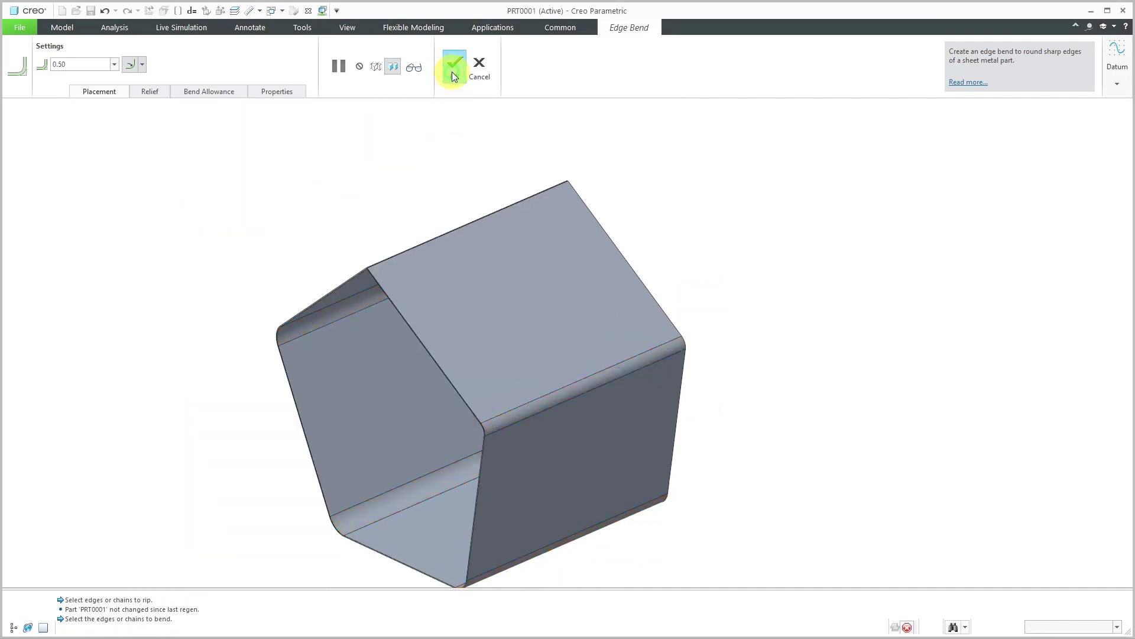
left_click(693, 187)
left_click(637, 111)
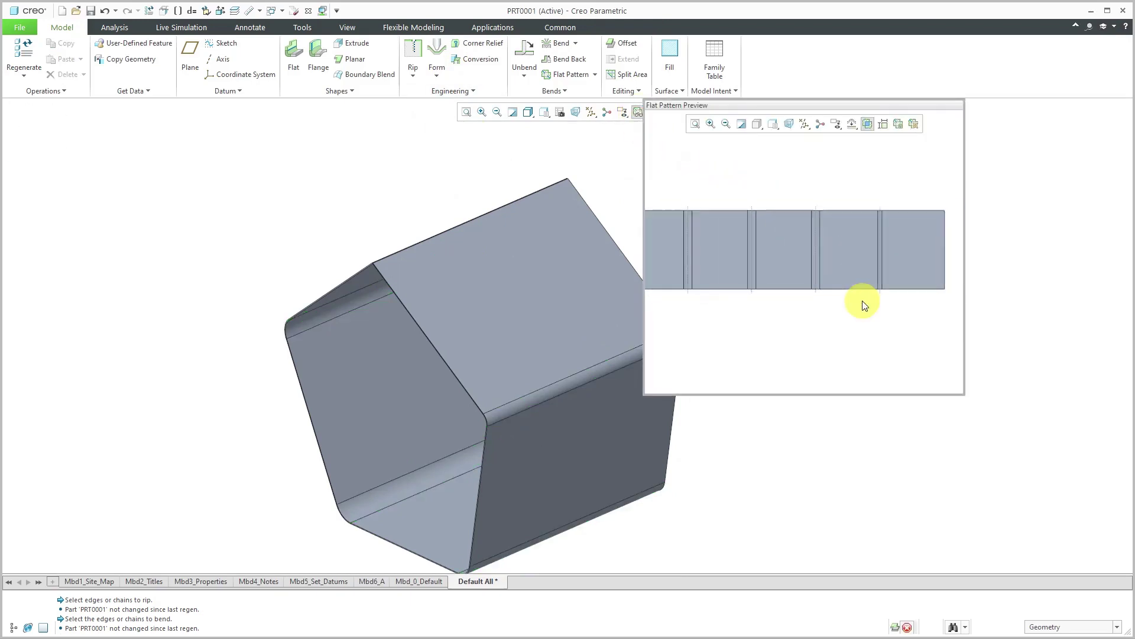
scroll(727, 255, "up", 3)
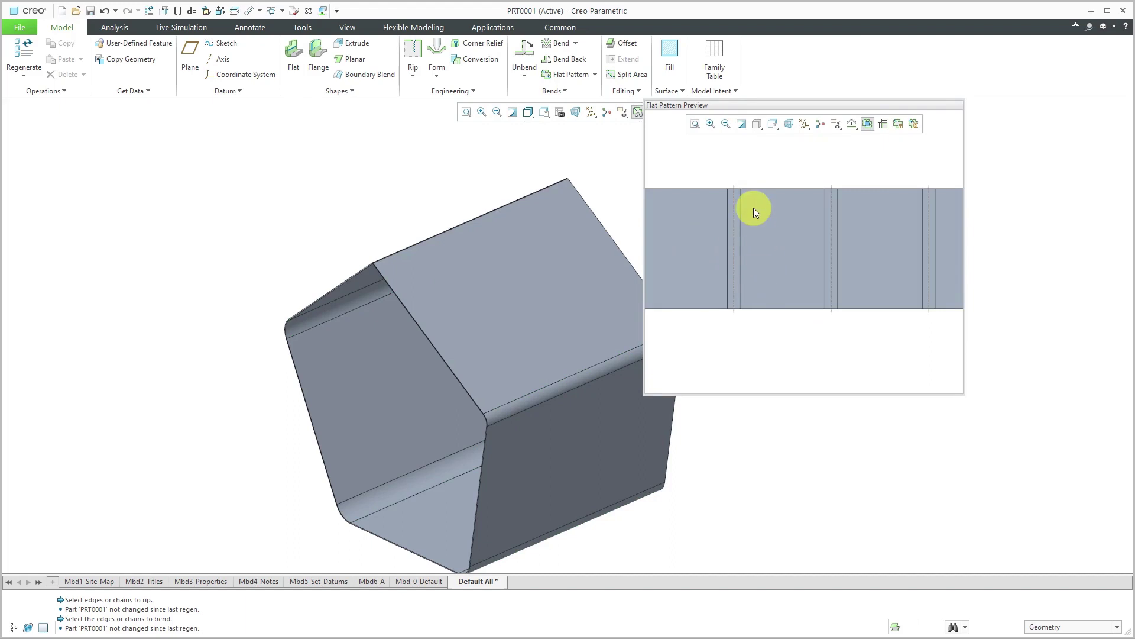
scroll(751, 215, "up", 2)
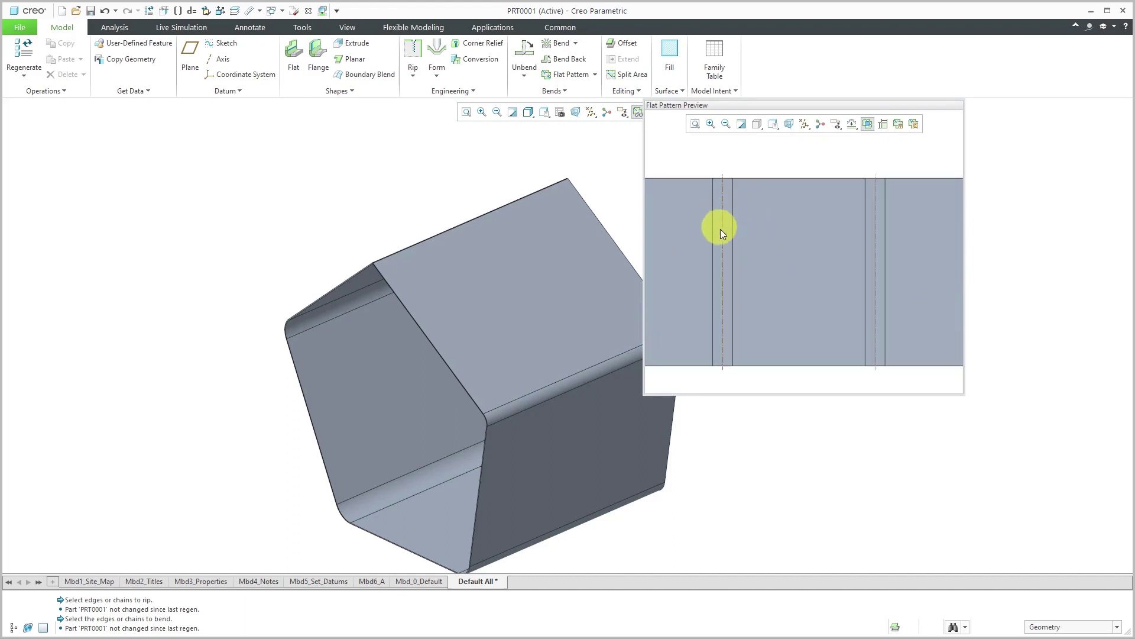
scroll(724, 230, "down", 4)
scroll(877, 253, "up", 3)
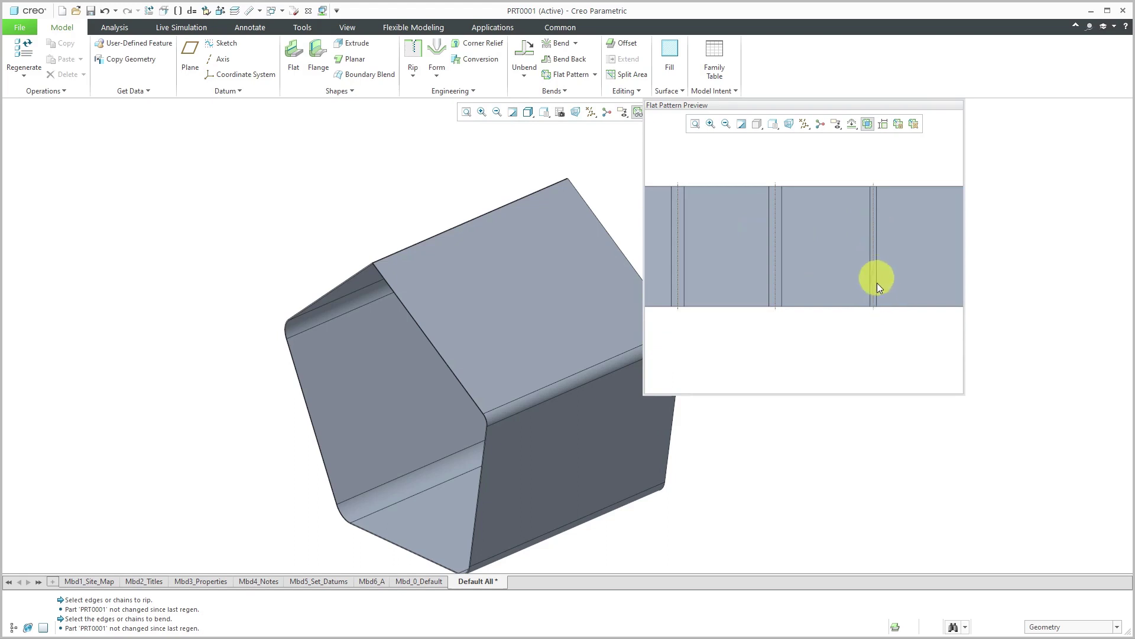
scroll(879, 278, "down", 2)
scroll(856, 250, "down", 1)
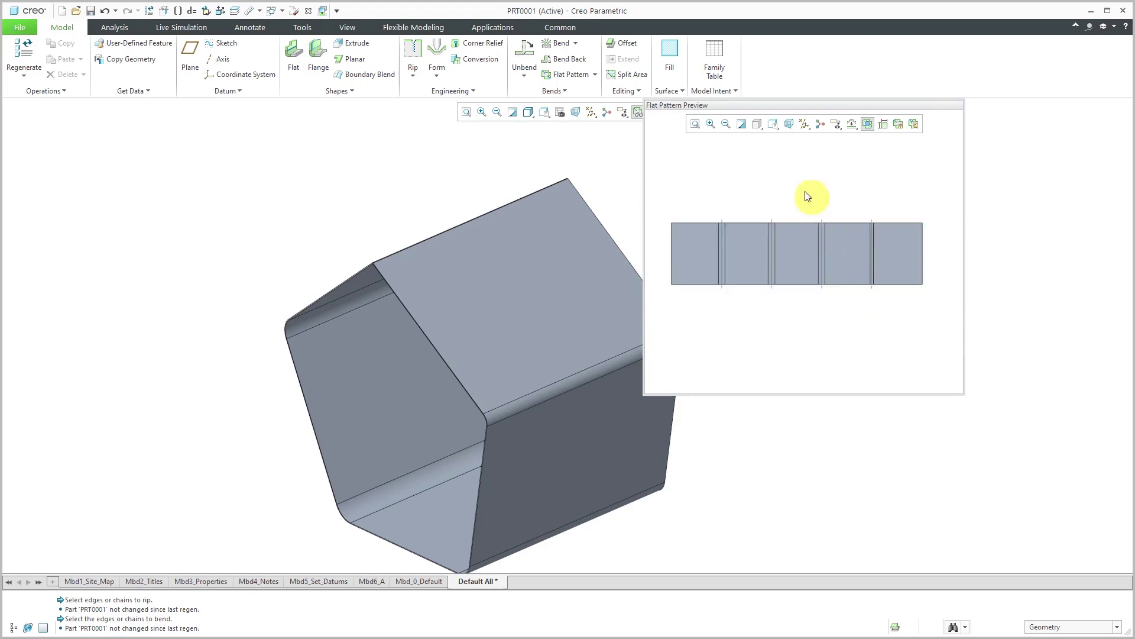
left_click_drag(820, 108, 872, 133)
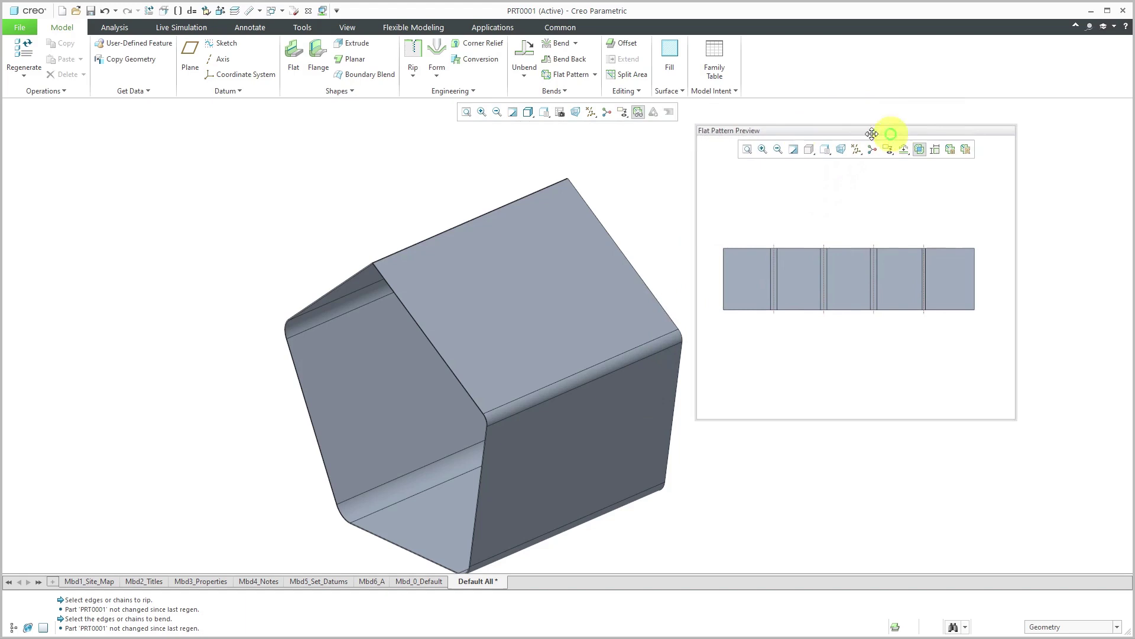
left_click(638, 113)
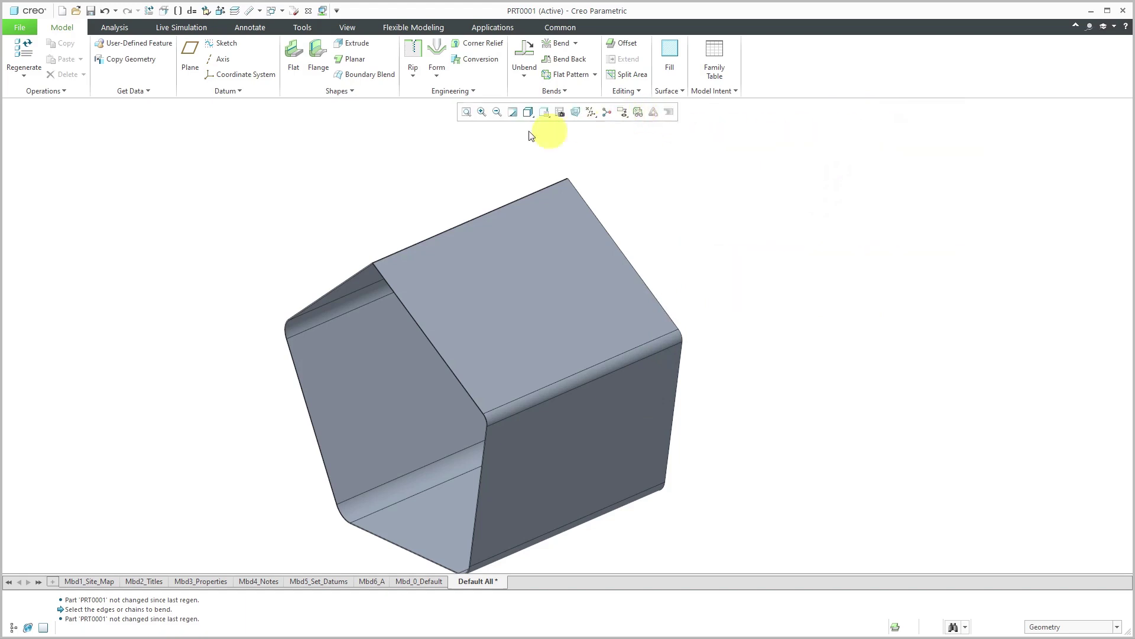
Step: Reopen the edge bend and set the second set's far-end offset to -2.00
left_click(570, 384)
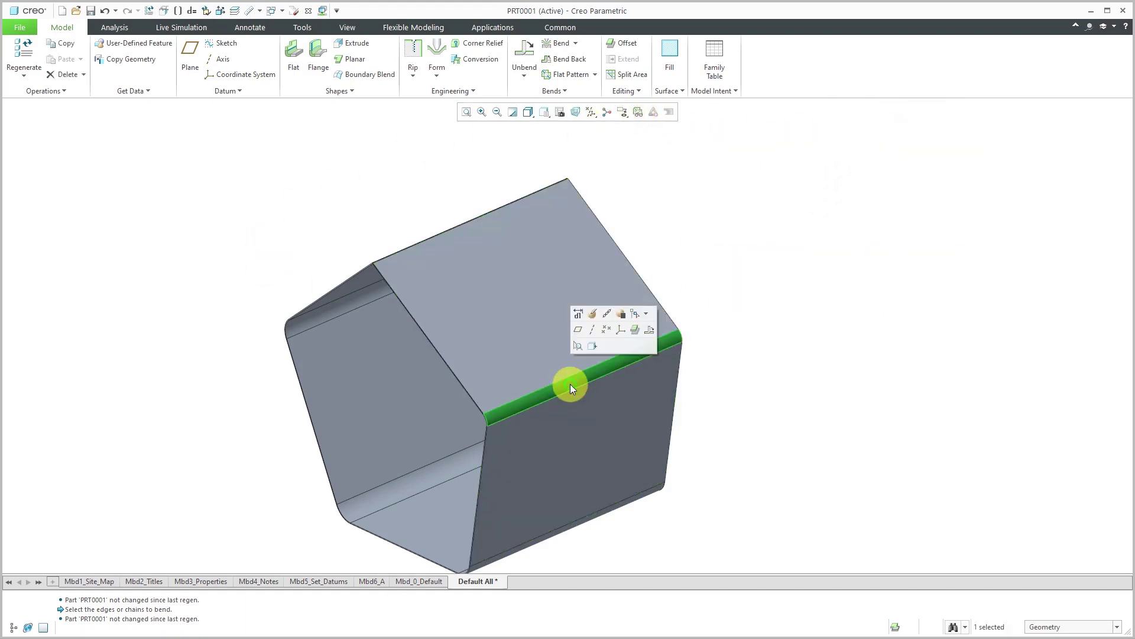
left_click(593, 318)
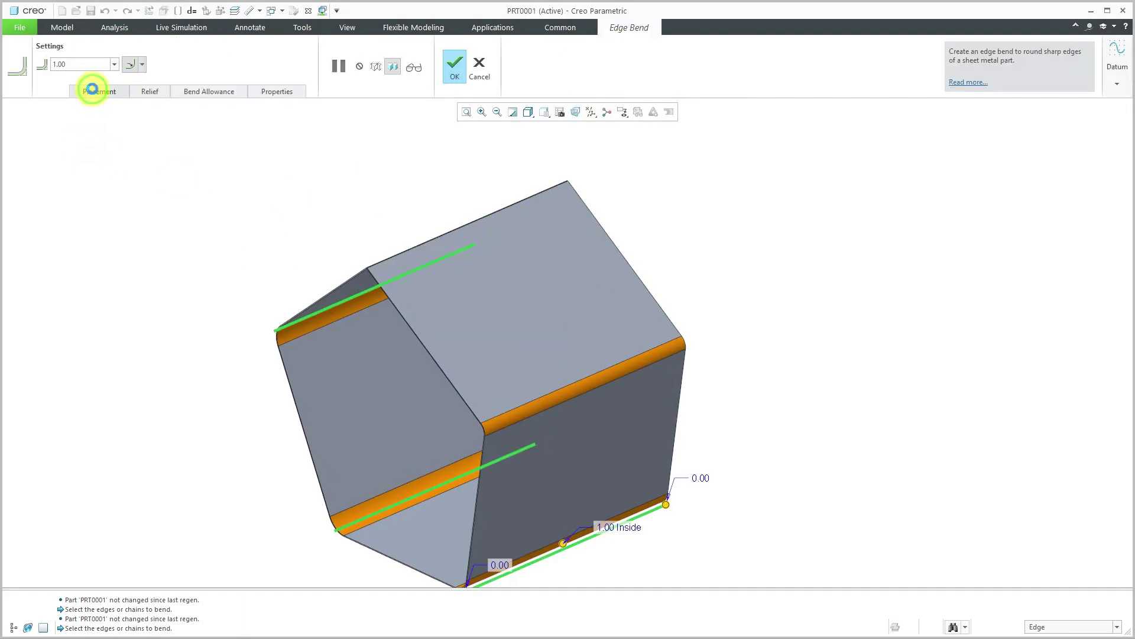
left_click(93, 89)
left_click(132, 129)
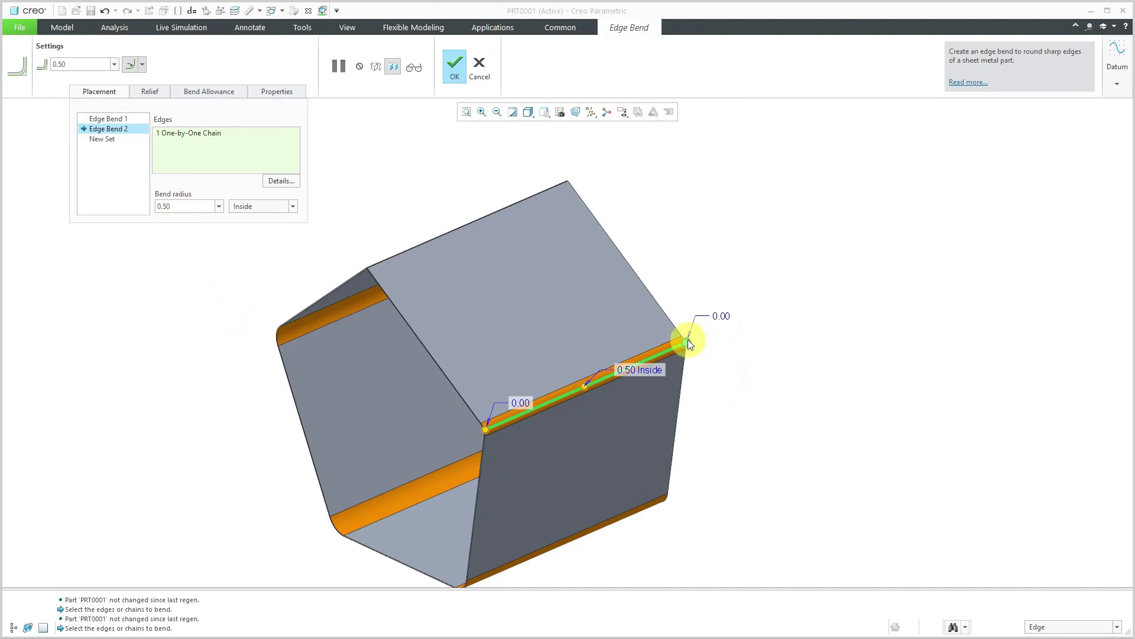
left_click_drag(687, 341, 660, 360)
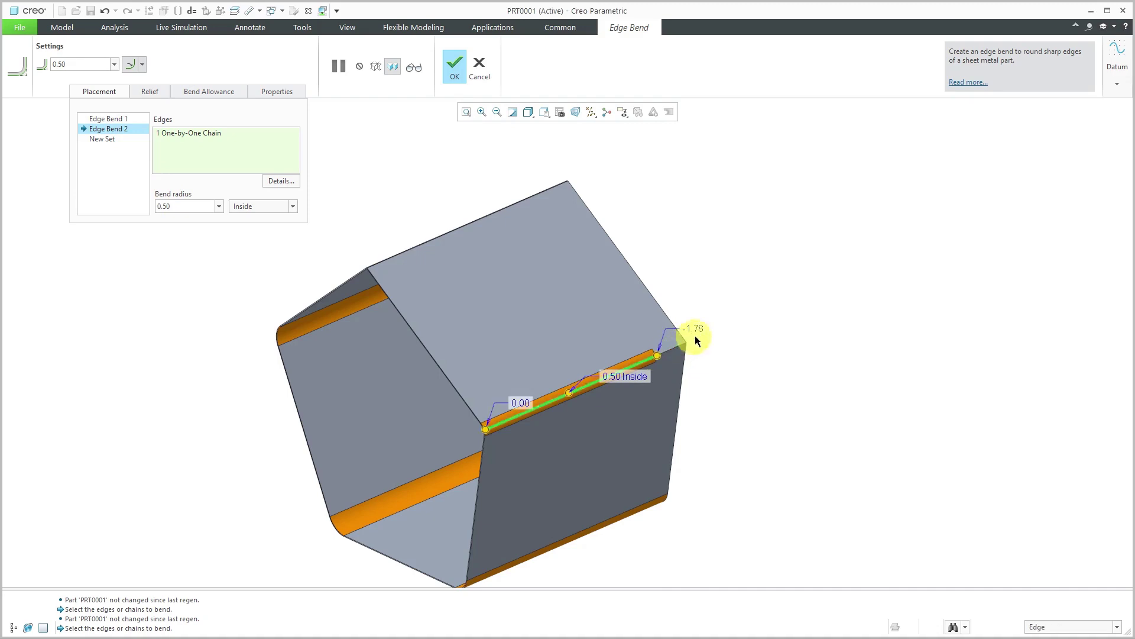
double_click(695, 331)
type("-2")
key("Return")
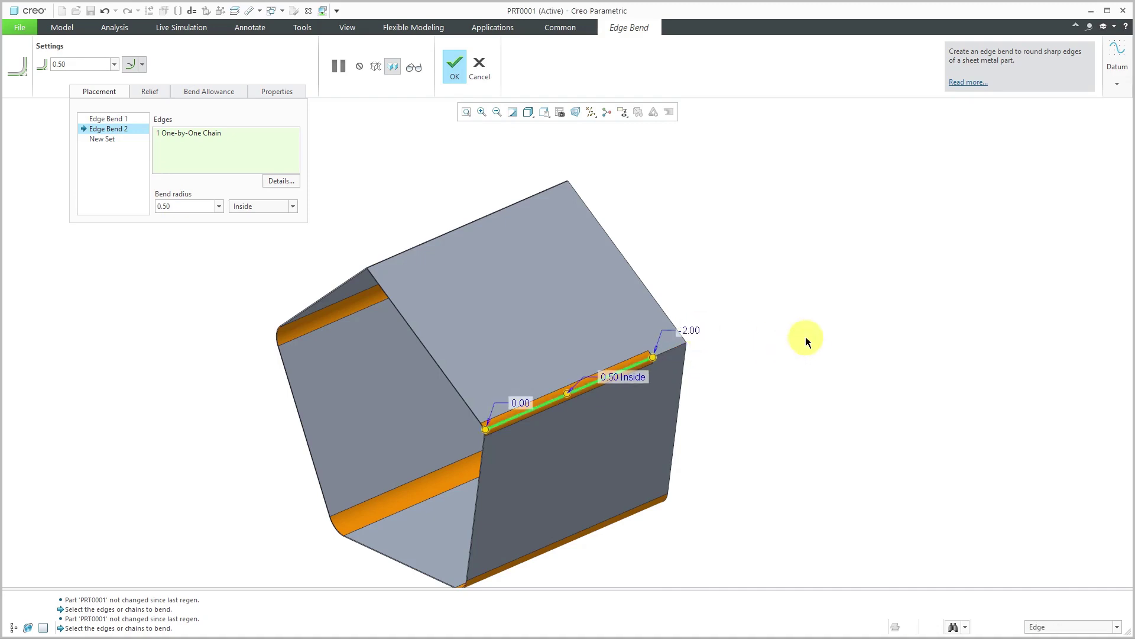
Step: Drag the second bend's start end inward to about -1.53
mouse_move(601, 382)
middle_mouse_down()
mouse_move(581, 388)
mouse_move(592, 392)
middle_mouse_up()
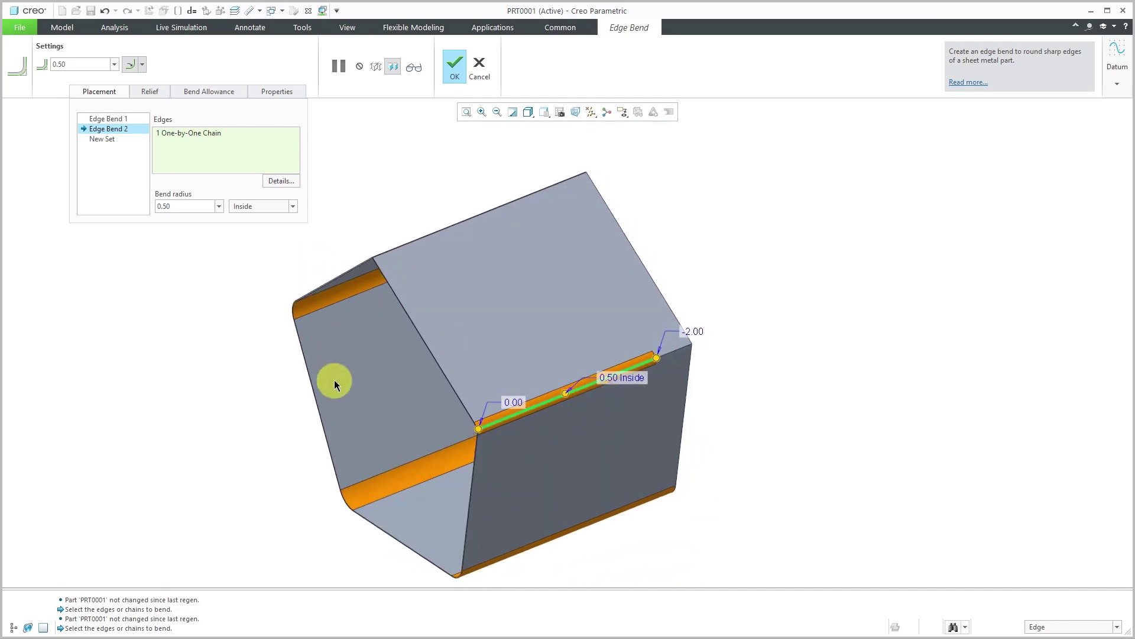
scroll(474, 421, "up", 5)
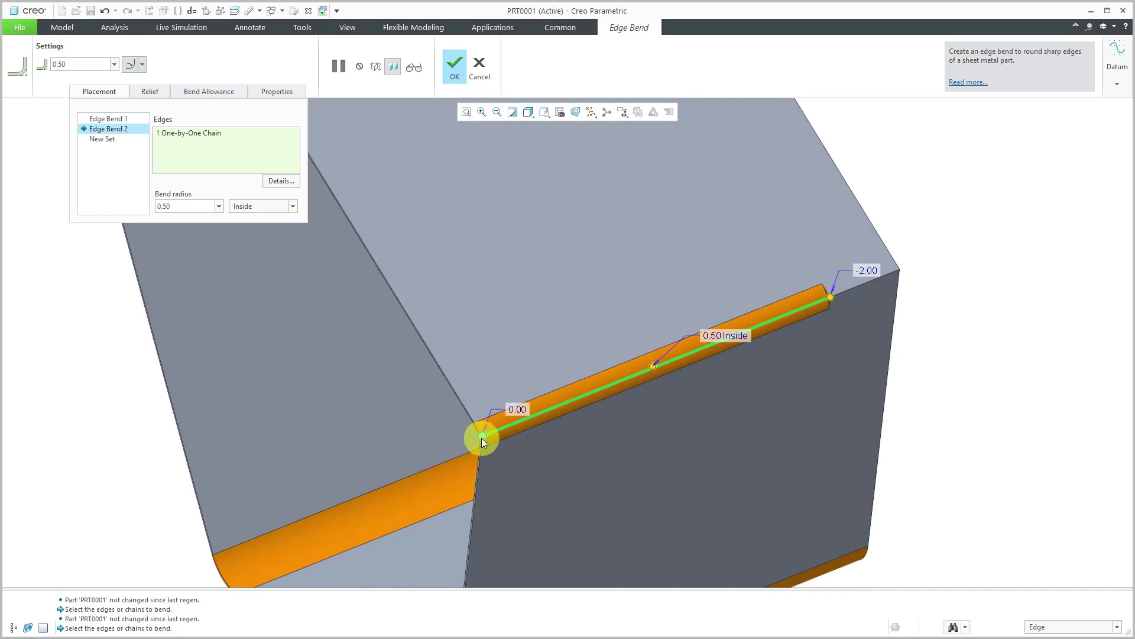
left_click_drag(482, 439, 536, 416)
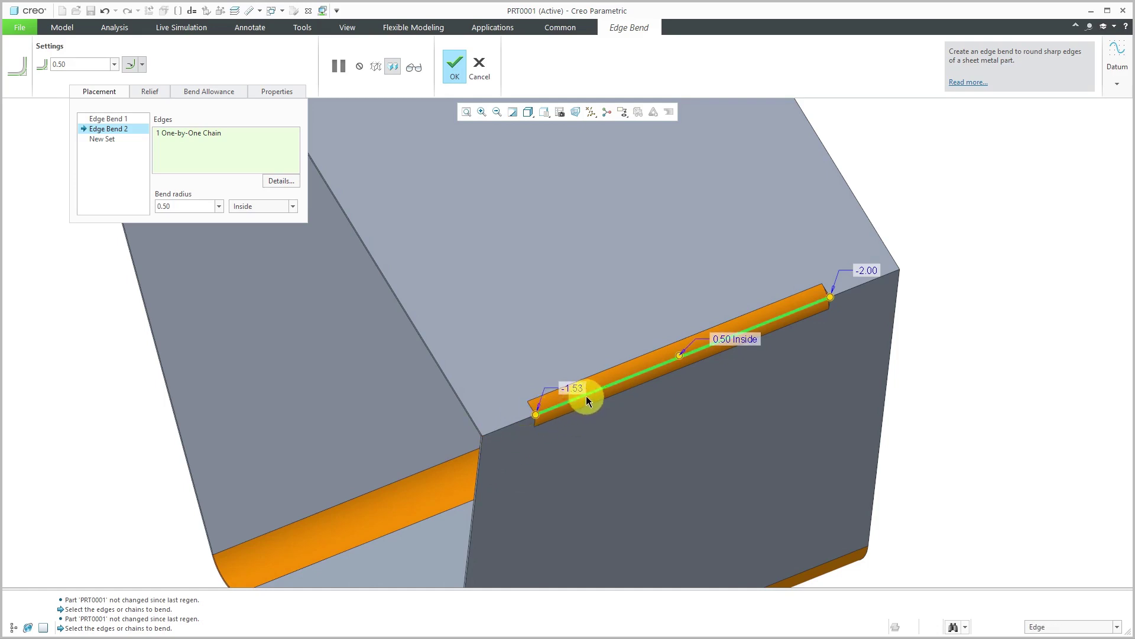
Step: Turn on datum point display and begin creating a new datum point
left_click(591, 113)
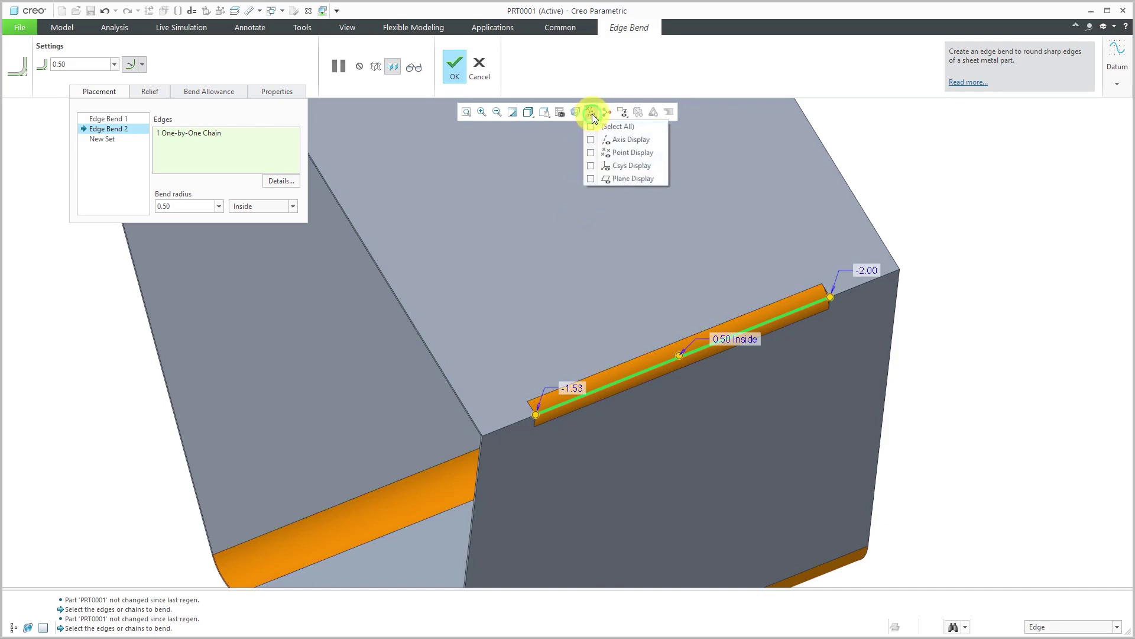
left_click(620, 155)
left_click(913, 145)
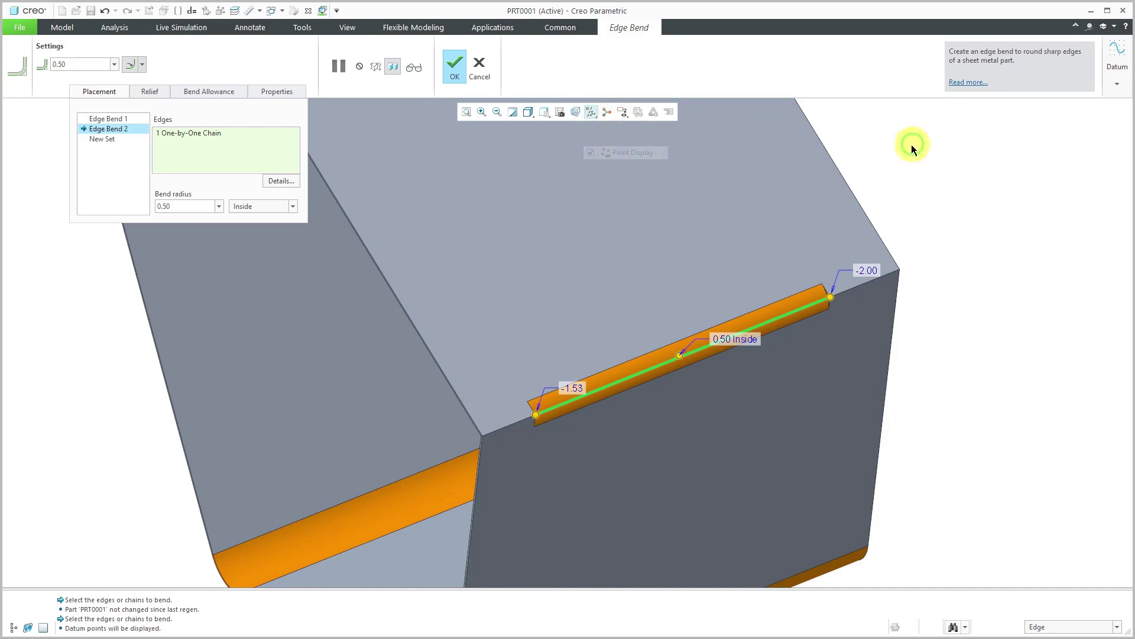
left_click(1117, 84)
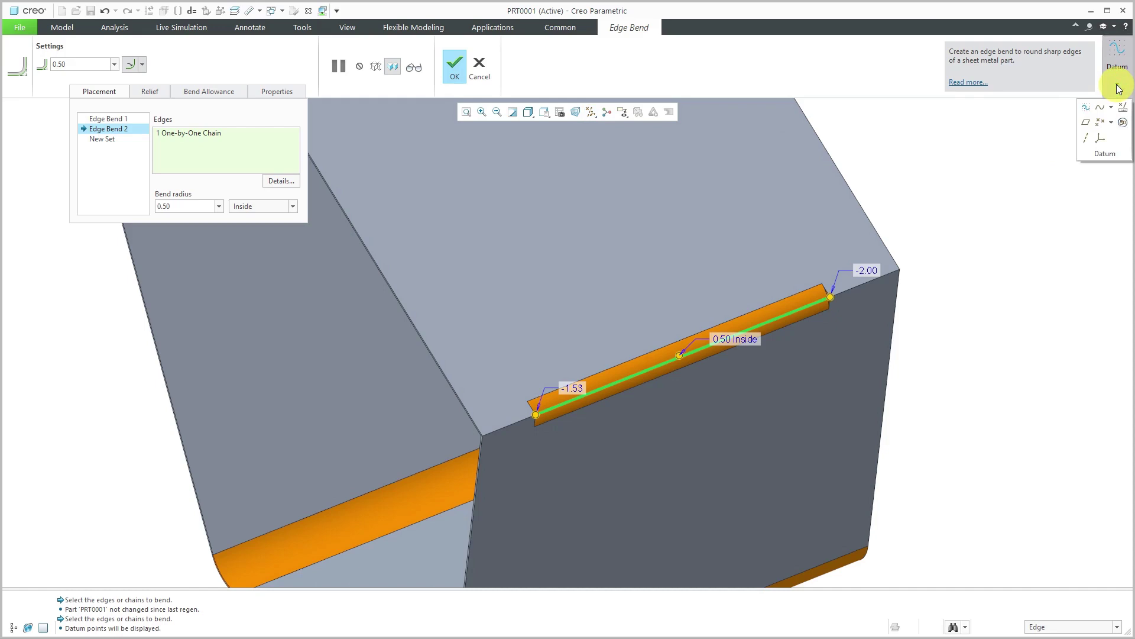
left_click(1100, 123)
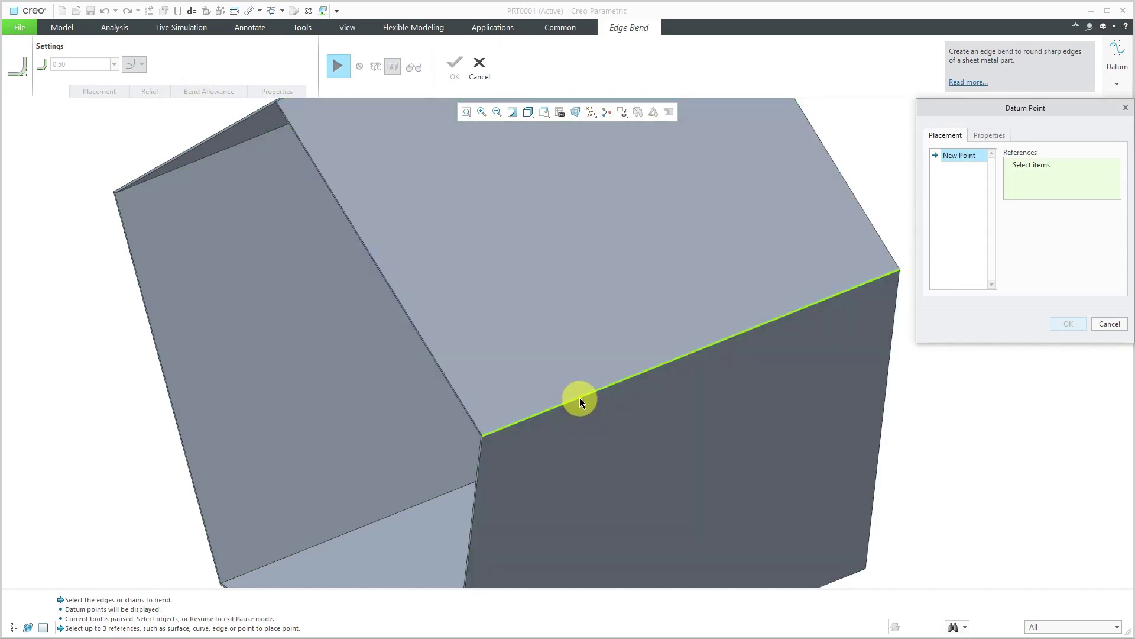
Step: Place datum point PNT0 on the top face's front edge at a 0.20 offset ratio
left_click(580, 398)
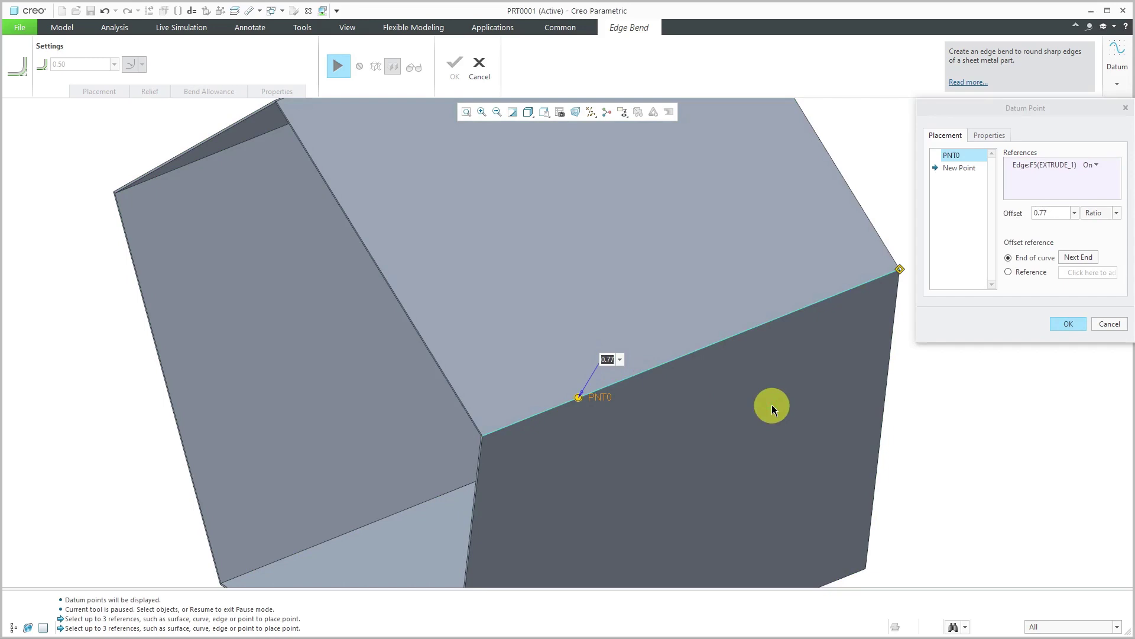
type("0.8")
key("Return")
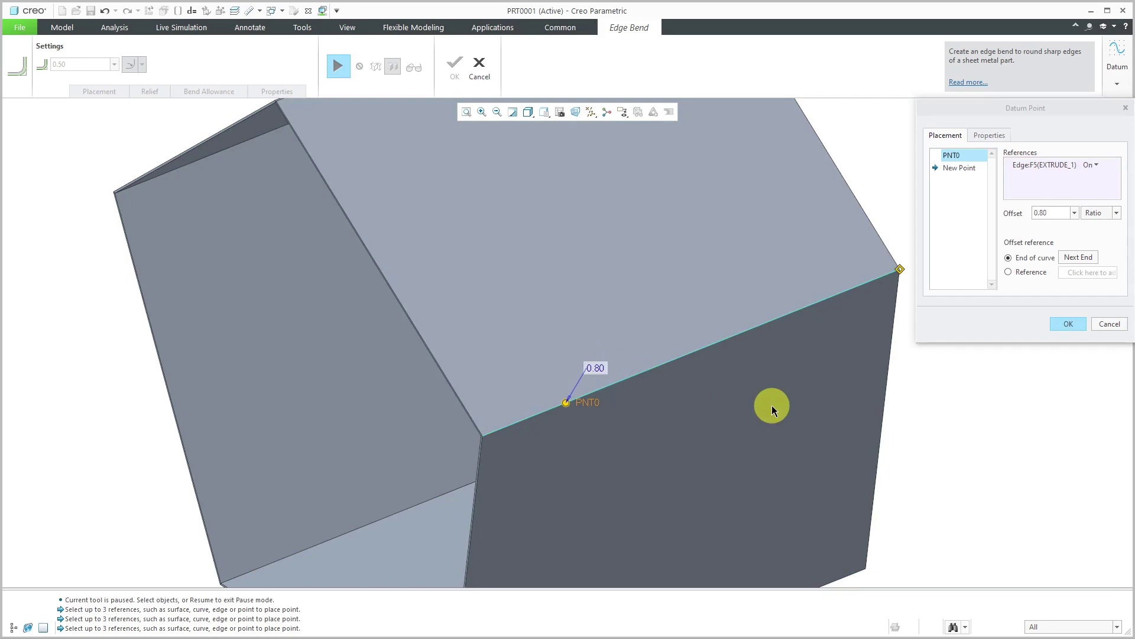
left_click(1078, 256)
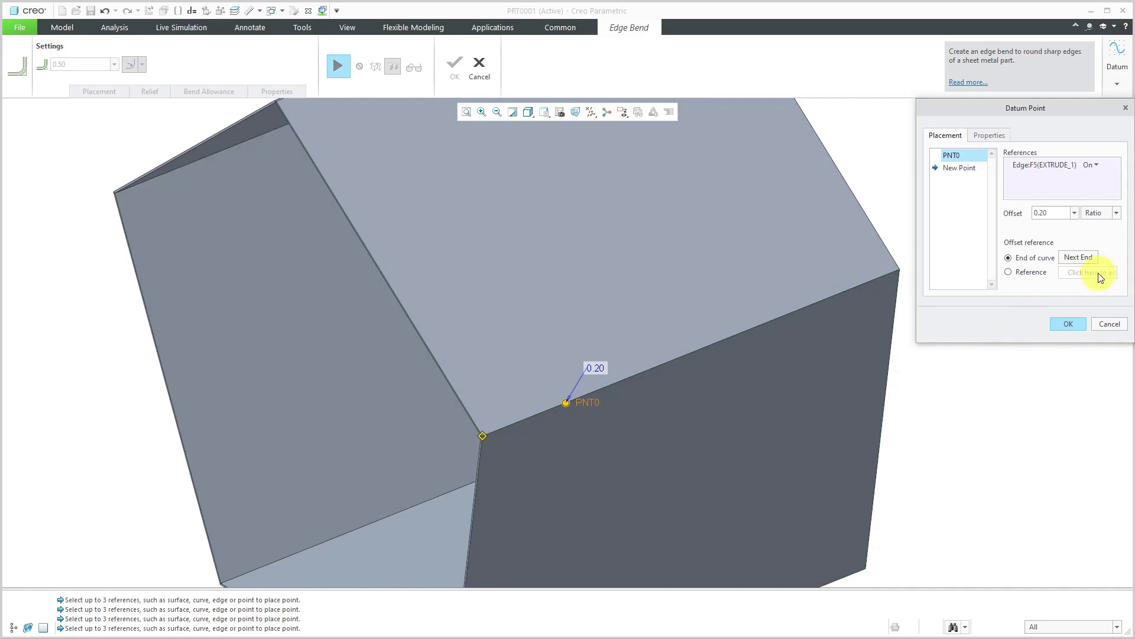
left_click(1117, 213)
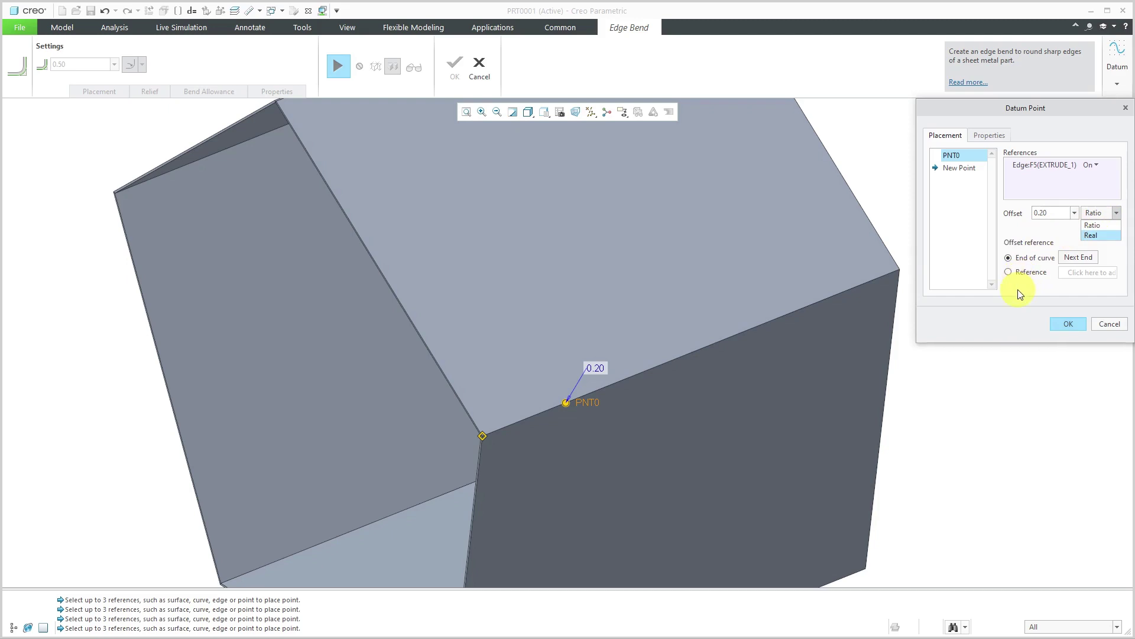
left_click(1063, 324)
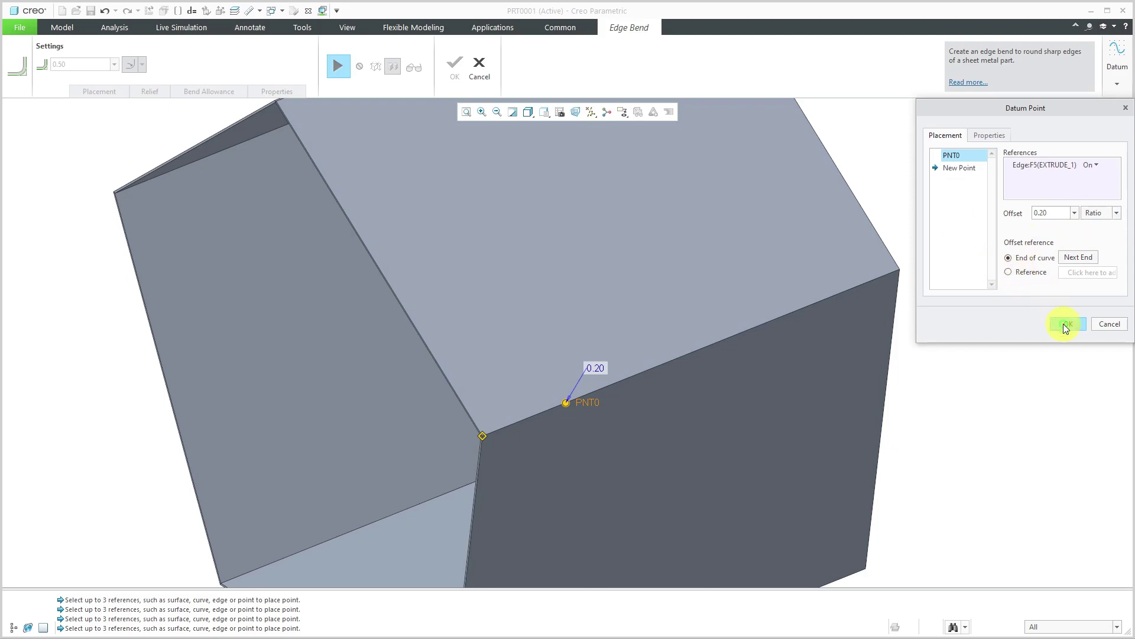
left_click(1068, 325)
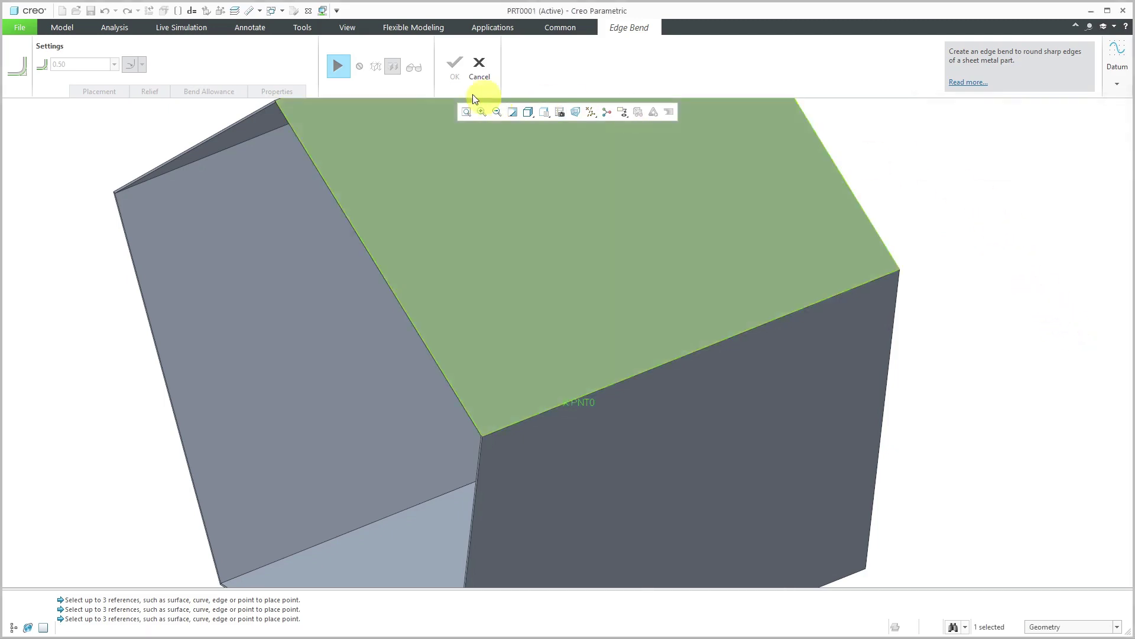
Step: Resume the edge bend and snap the second bend's start onto datum point PNT0
left_click(339, 65)
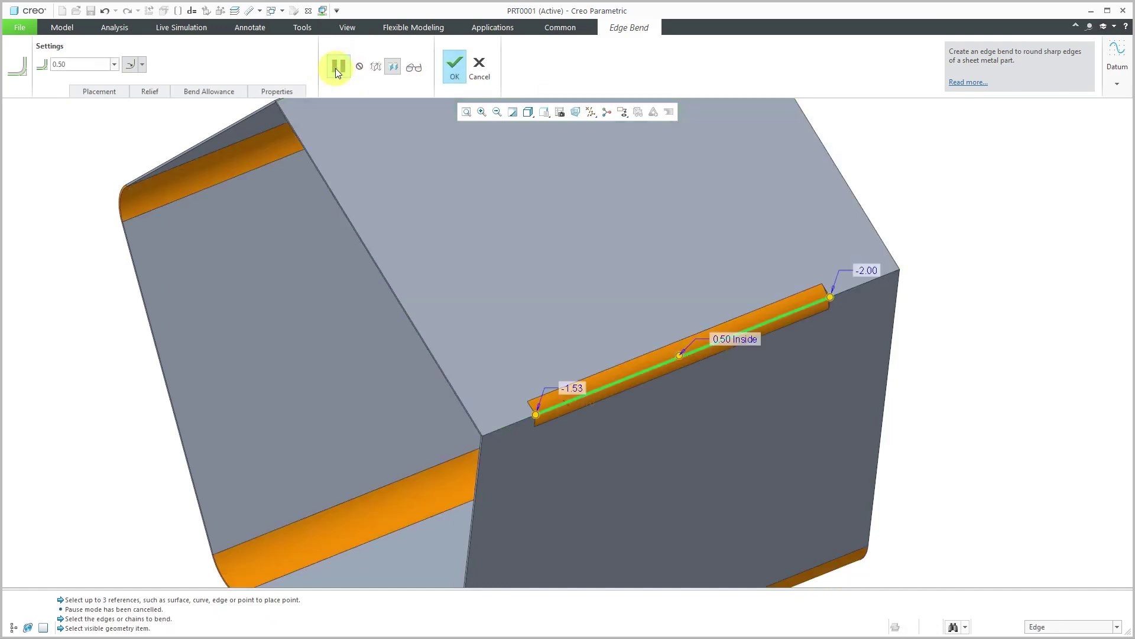
scroll(532, 425, "down", 5)
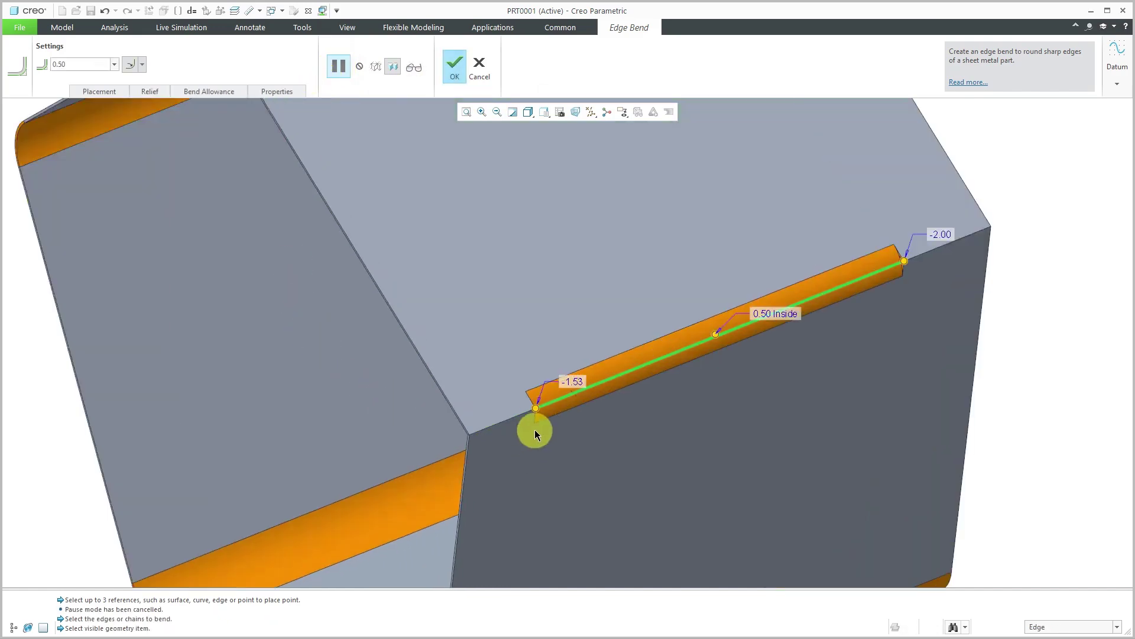
left_click_drag(567, 385, 639, 360)
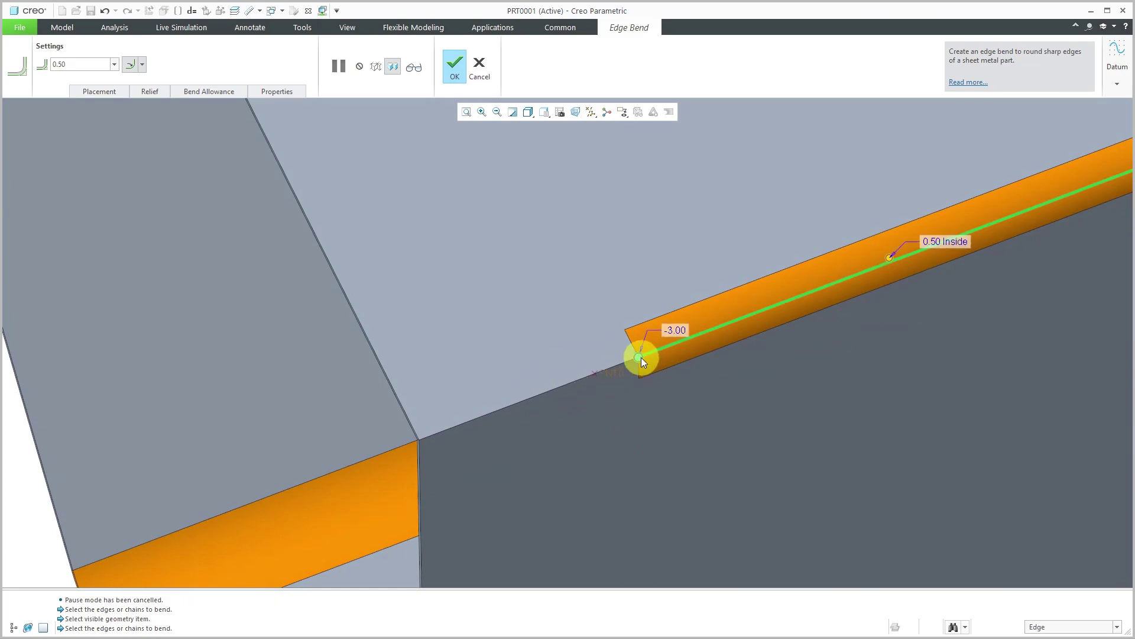
left_click_drag(643, 361, 622, 377)
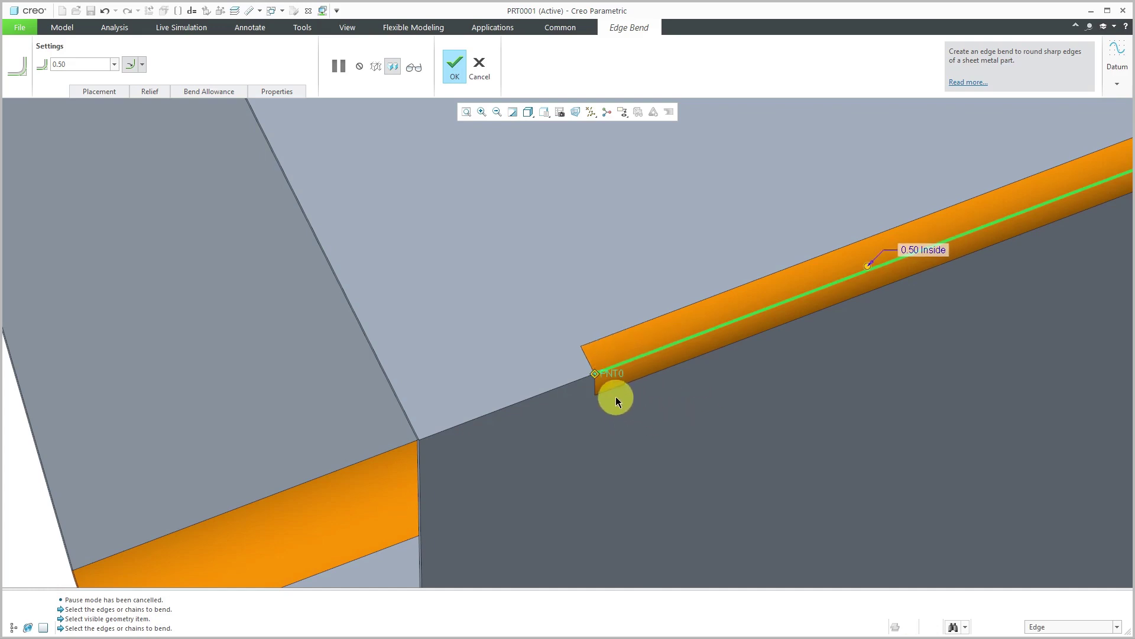
scroll(616, 383, "down", 2)
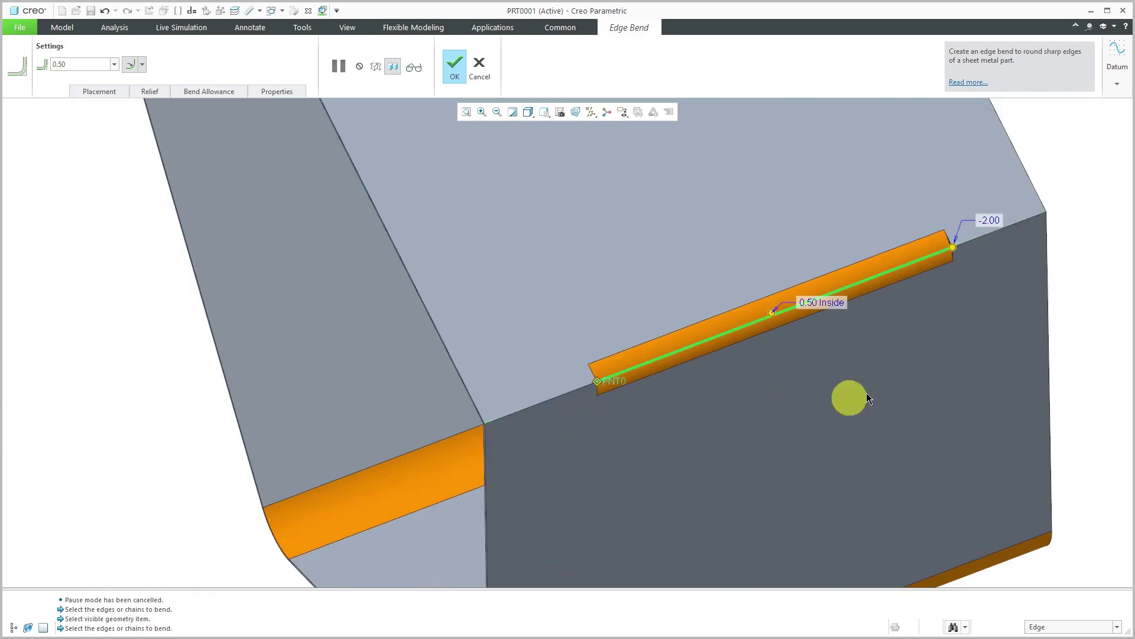
scroll(642, 347, "down", 2)
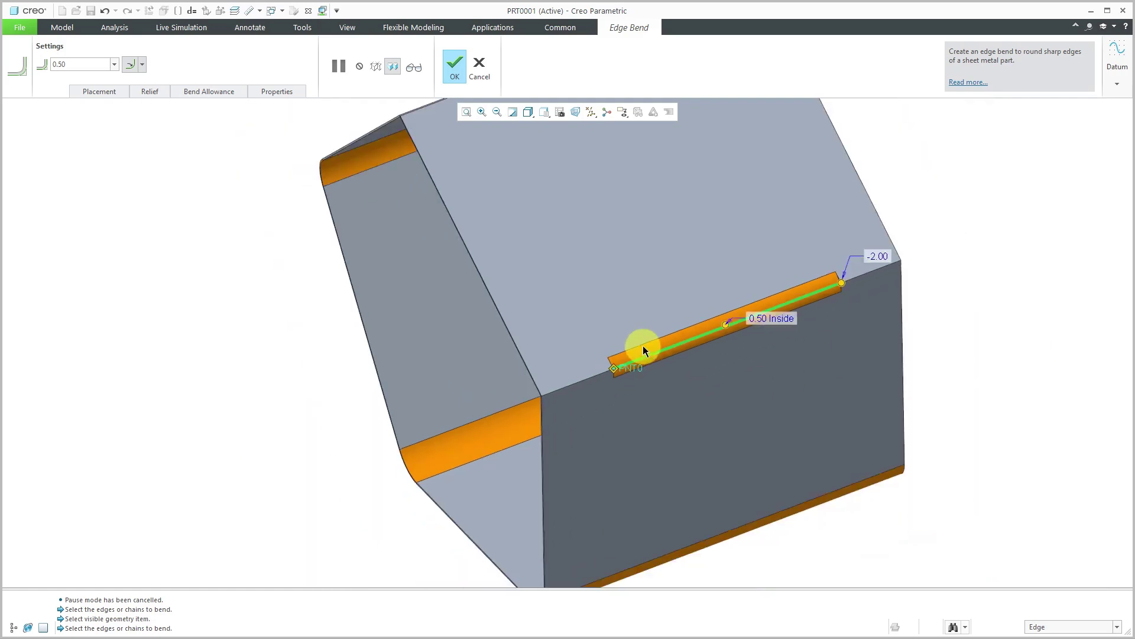
middle_click_drag(637, 393, 657, 385)
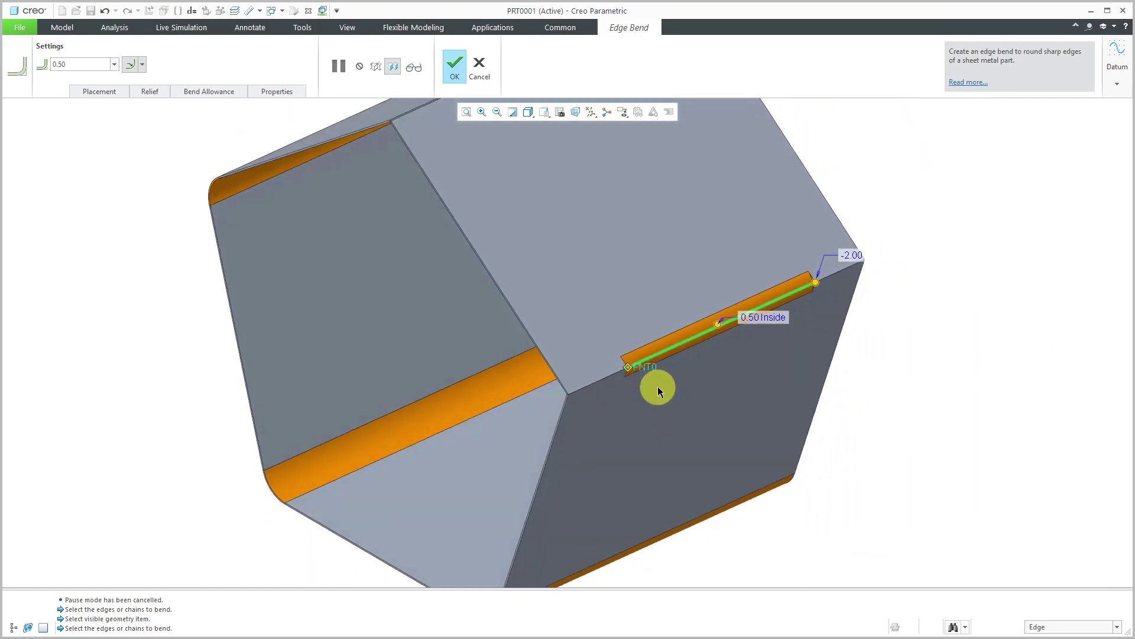
left_click(454, 67)
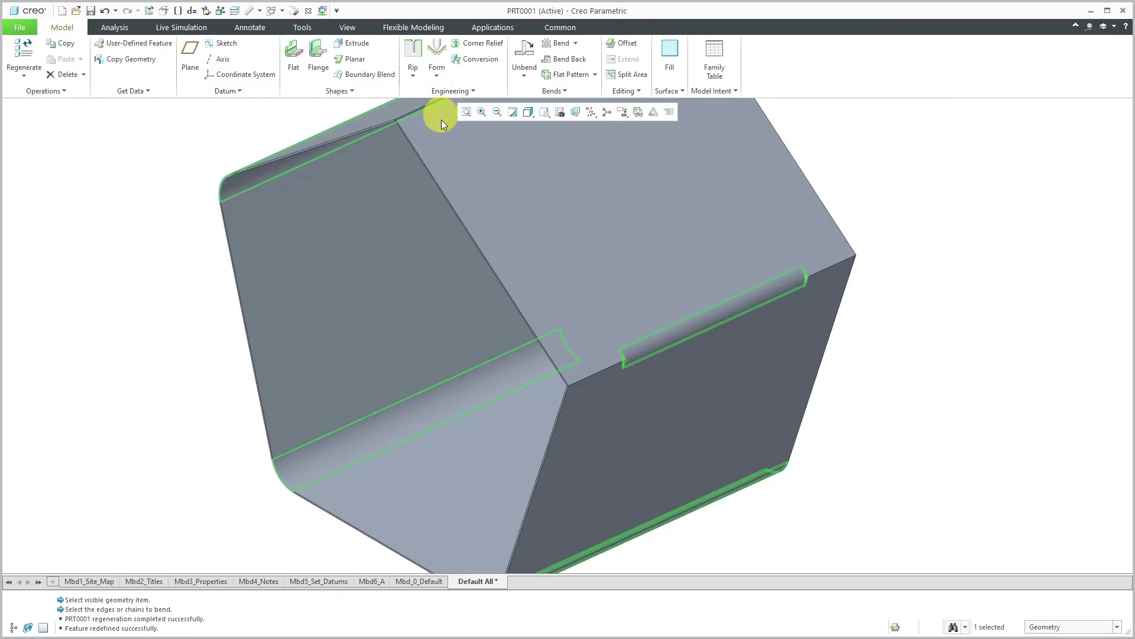
mouse_move(904, 295)
middle_mouse_down()
mouse_move(781, 274)
mouse_move(836, 260)
mouse_move(835, 279)
middle_mouse_up()
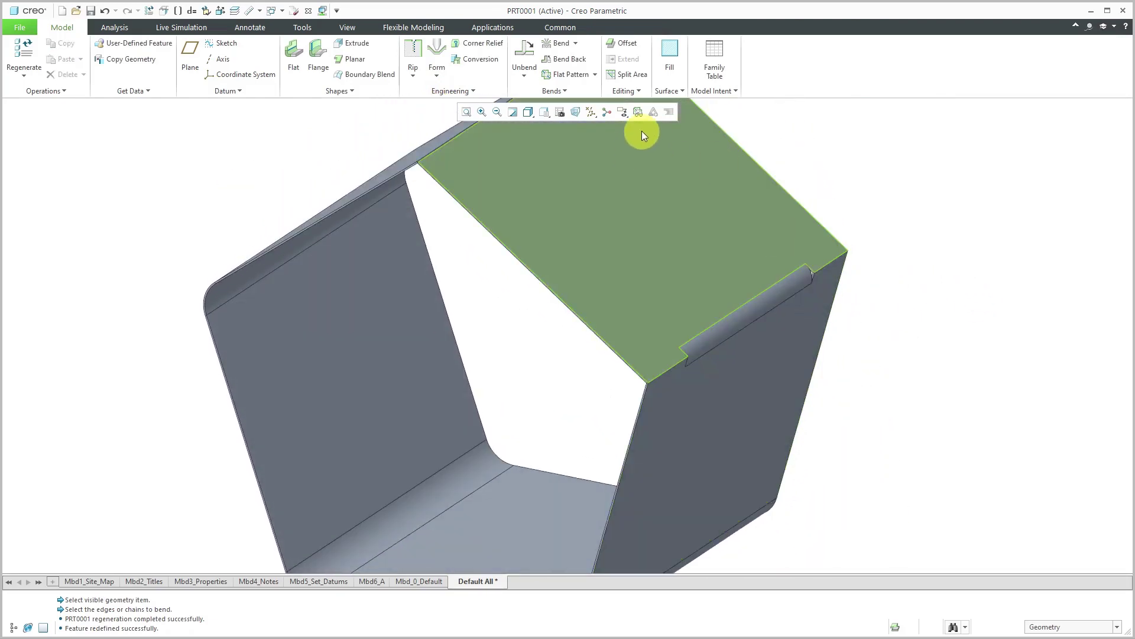
left_click(638, 112)
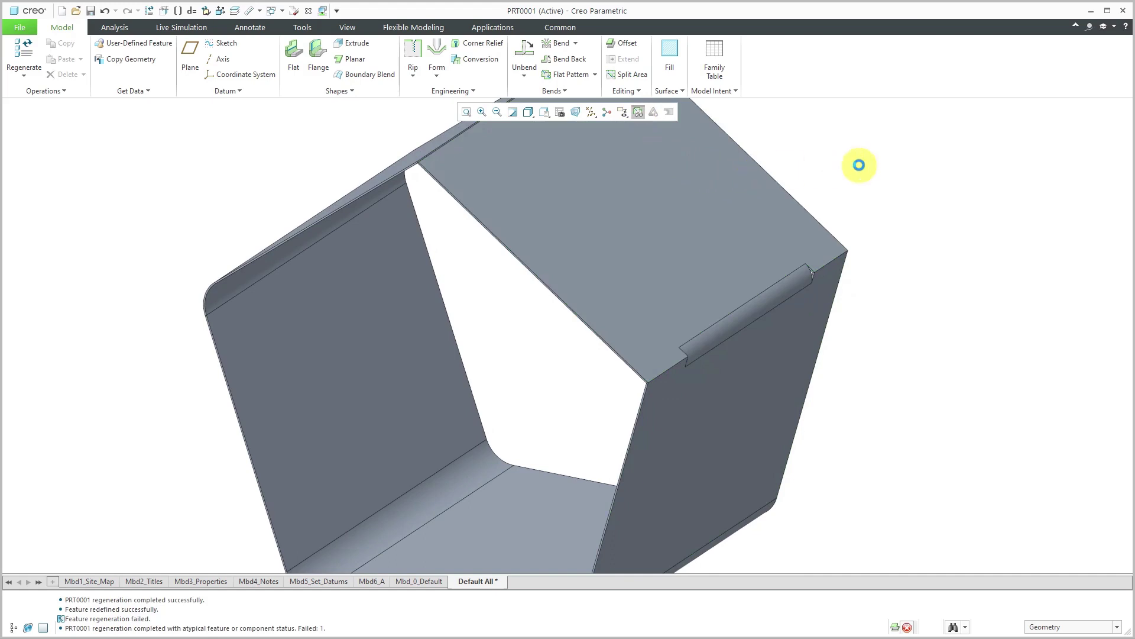
scroll(867, 268, "down", 4)
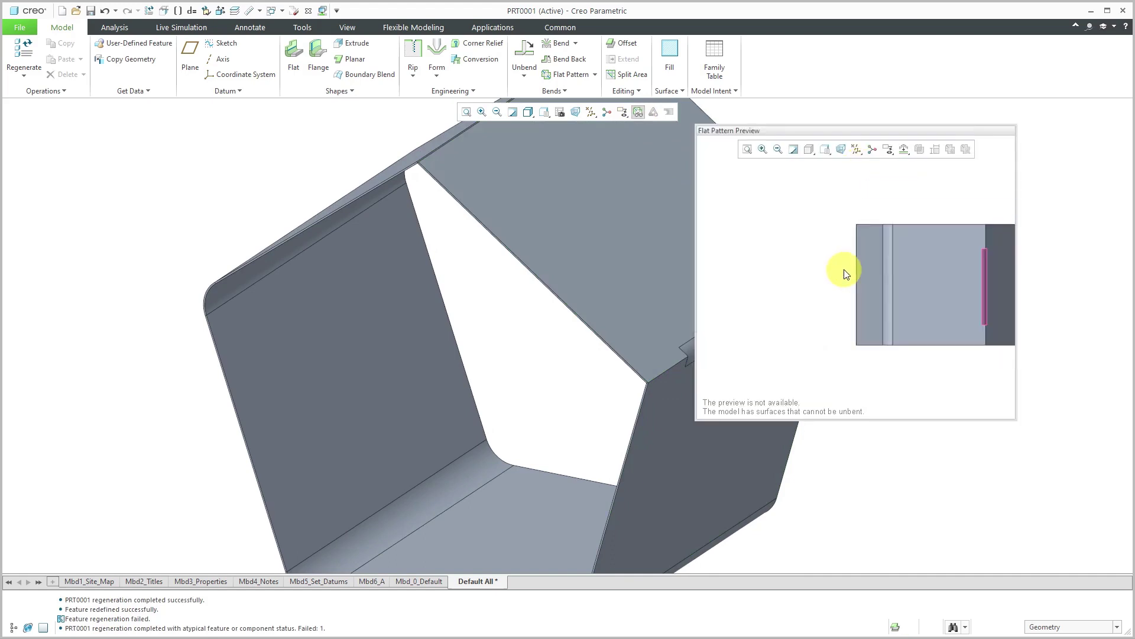
scroll(928, 259, "up", 1)
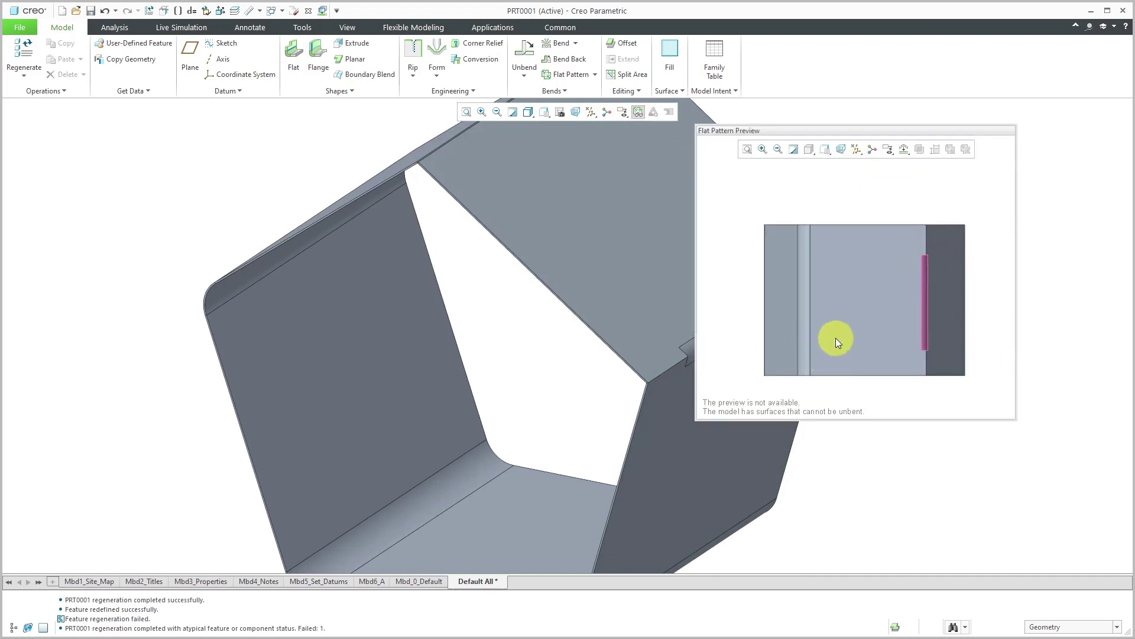
mouse_move(835, 339)
middle_mouse_down()
mouse_move(801, 295)
mouse_move(780, 300)
mouse_move(800, 306)
mouse_move(740, 258)
mouse_move(840, 300)
middle_mouse_up()
mouse_move(860, 341)
middle_mouse_down()
mouse_move(832, 335)
mouse_move(849, 330)
middle_mouse_up()
scroll(846, 305, "up", 4)
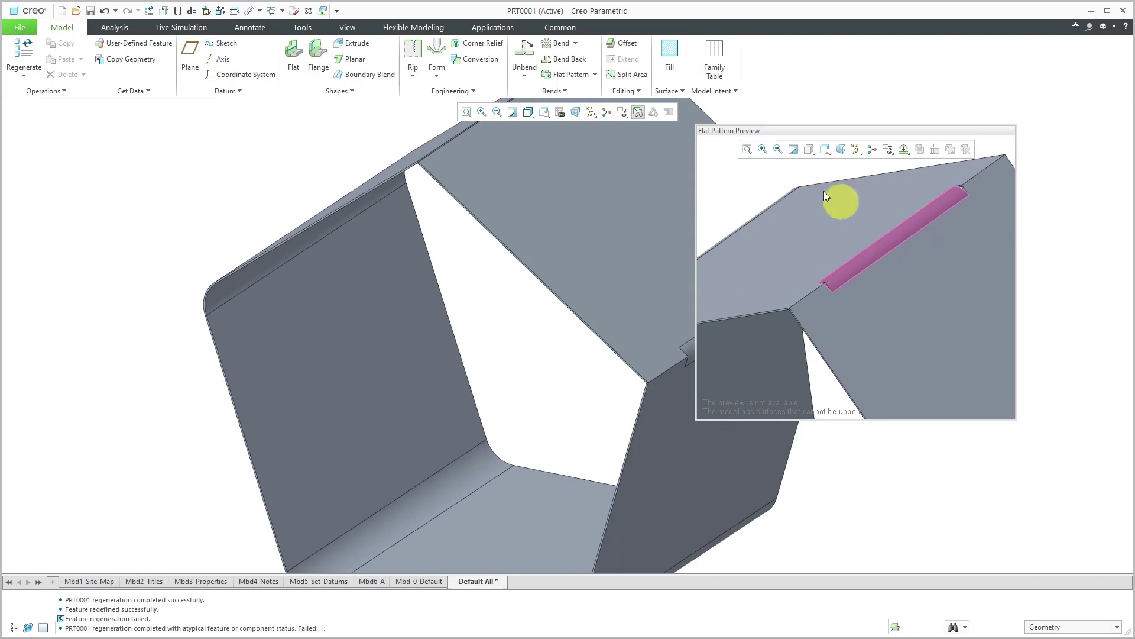
Step: Close the flat pattern preview and clear the tab flange selection
left_click(638, 112)
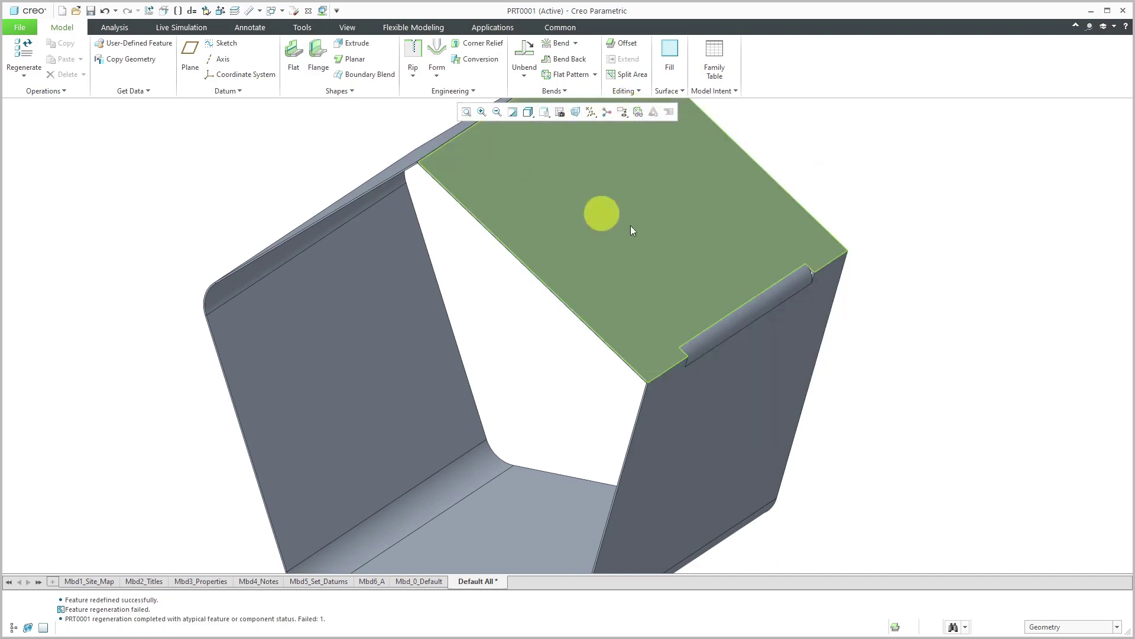
left_click(752, 314)
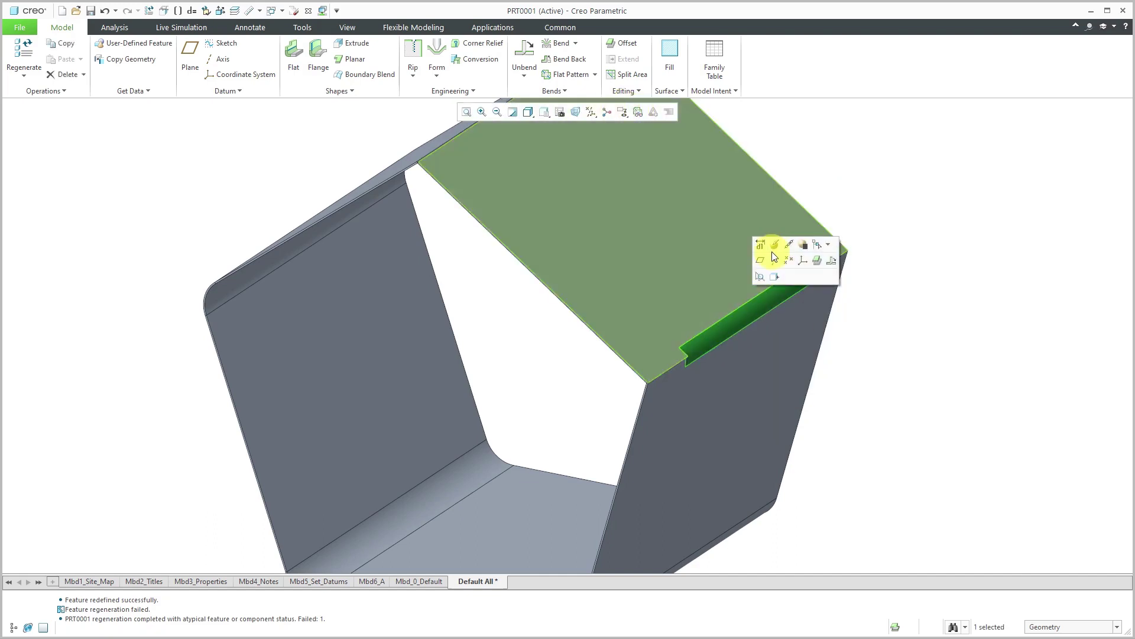
left_click(272, 156)
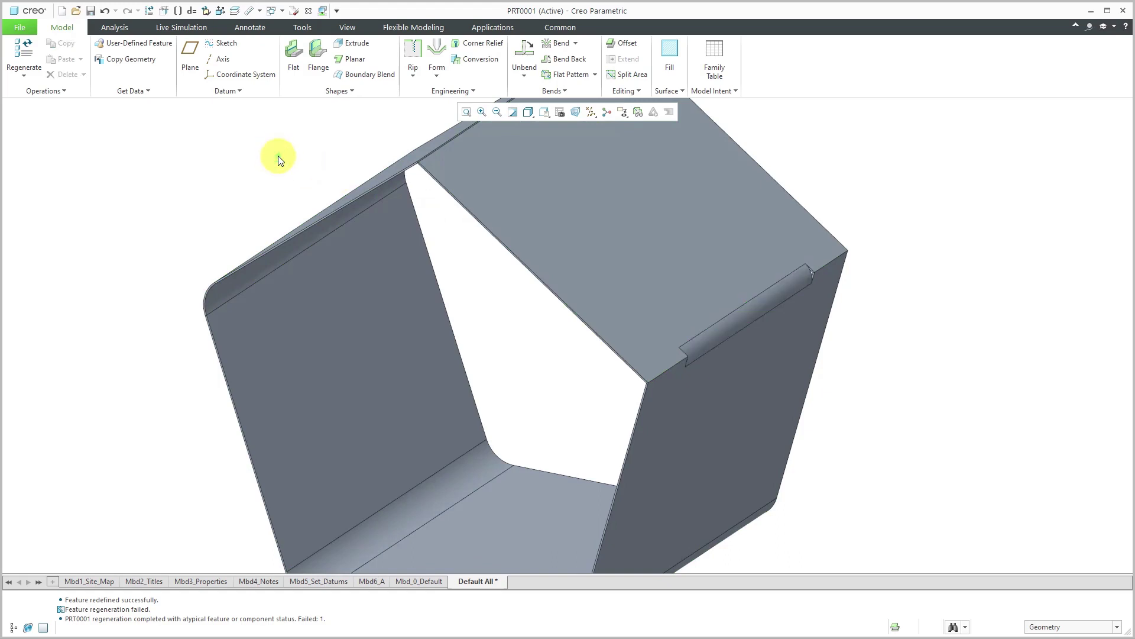
Step: Create an Open-seam edge rip along the front edge and the upper-right edge
left_click(413, 59)
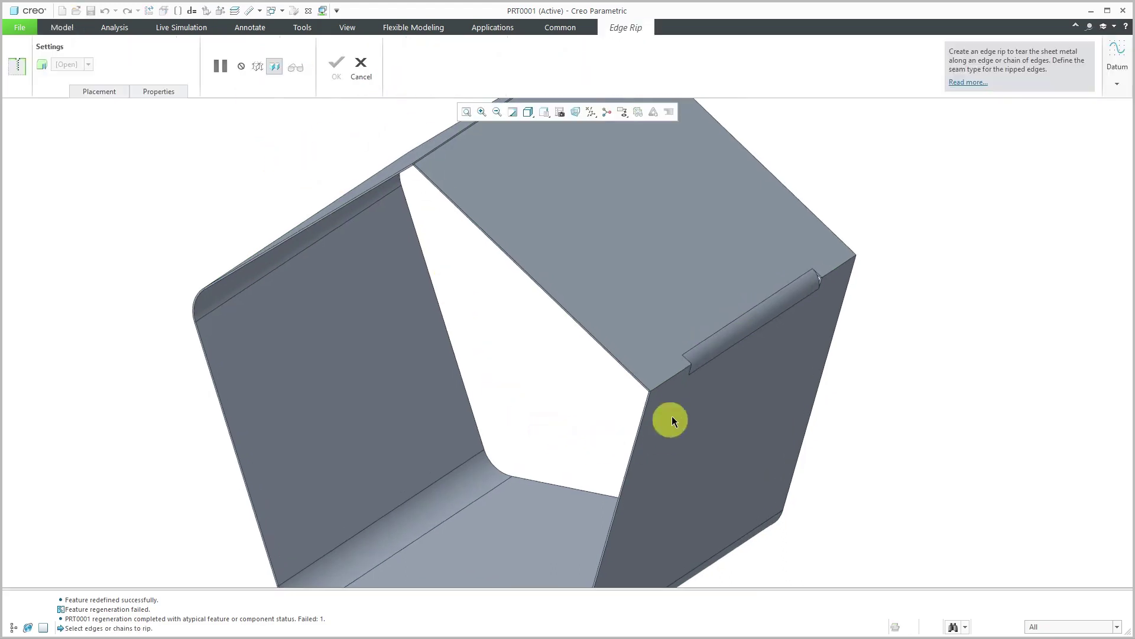
left_click(676, 378)
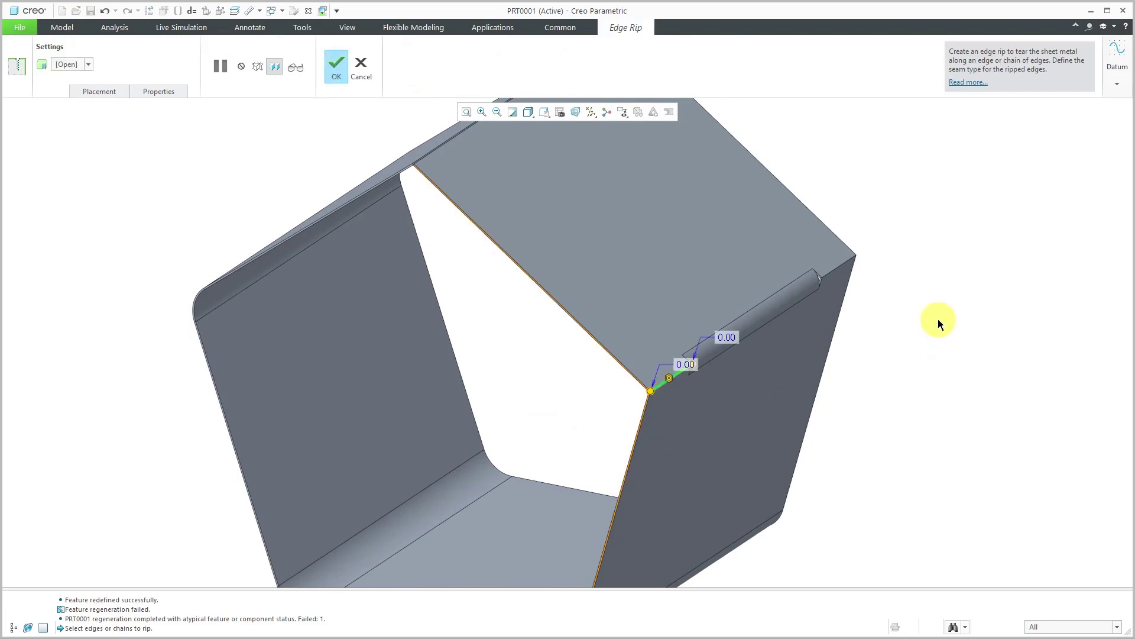
left_click(846, 262, "ctrl")
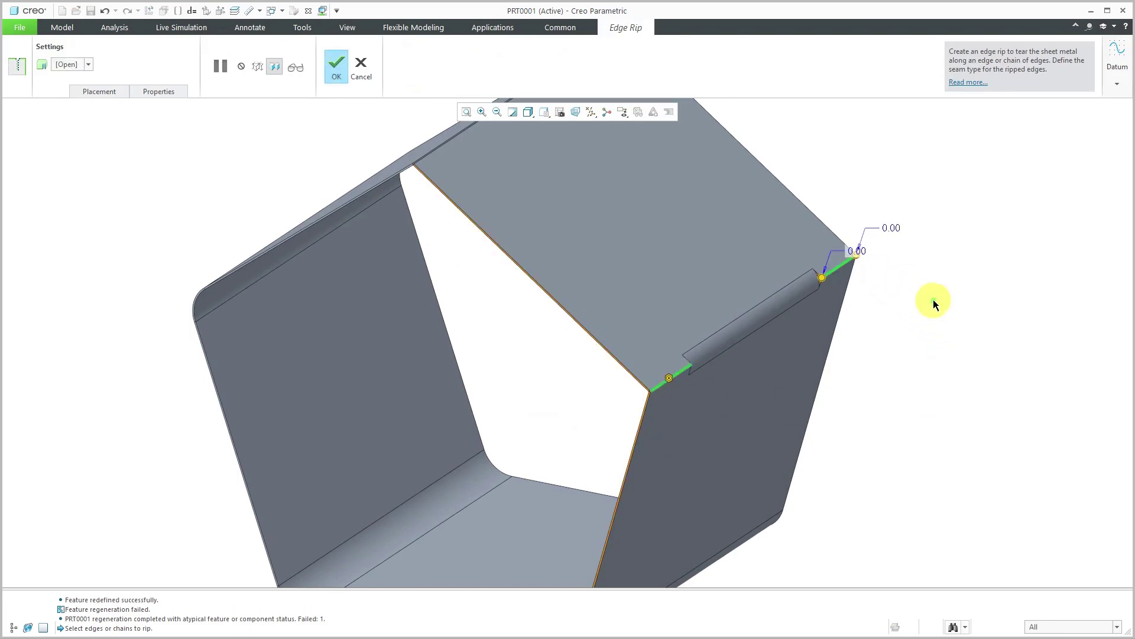
left_click(339, 69)
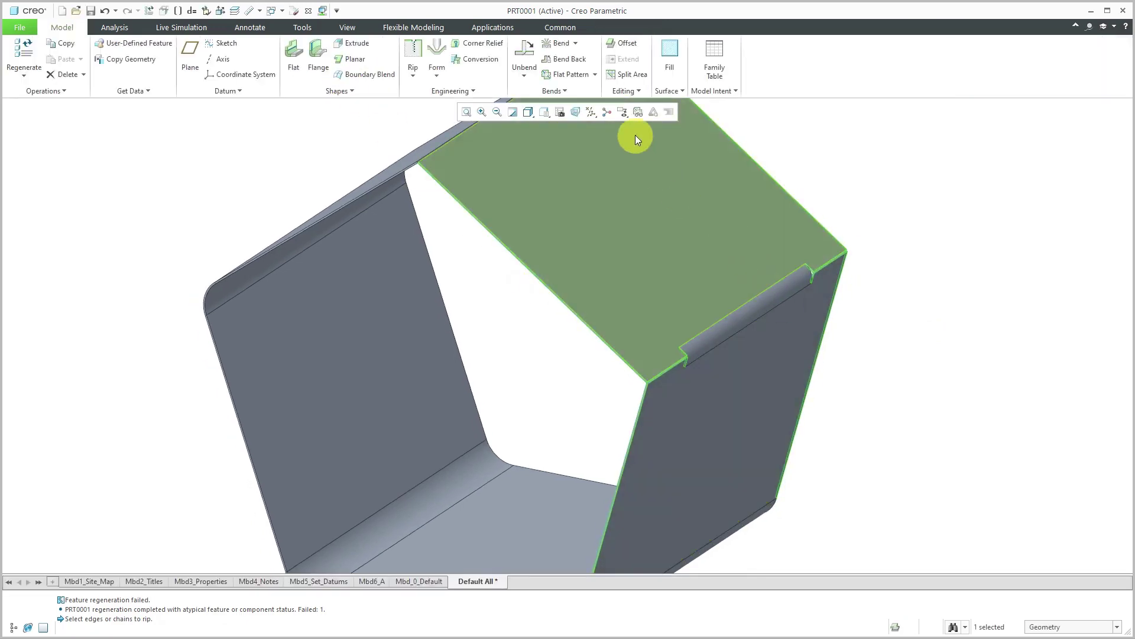
left_click(636, 113)
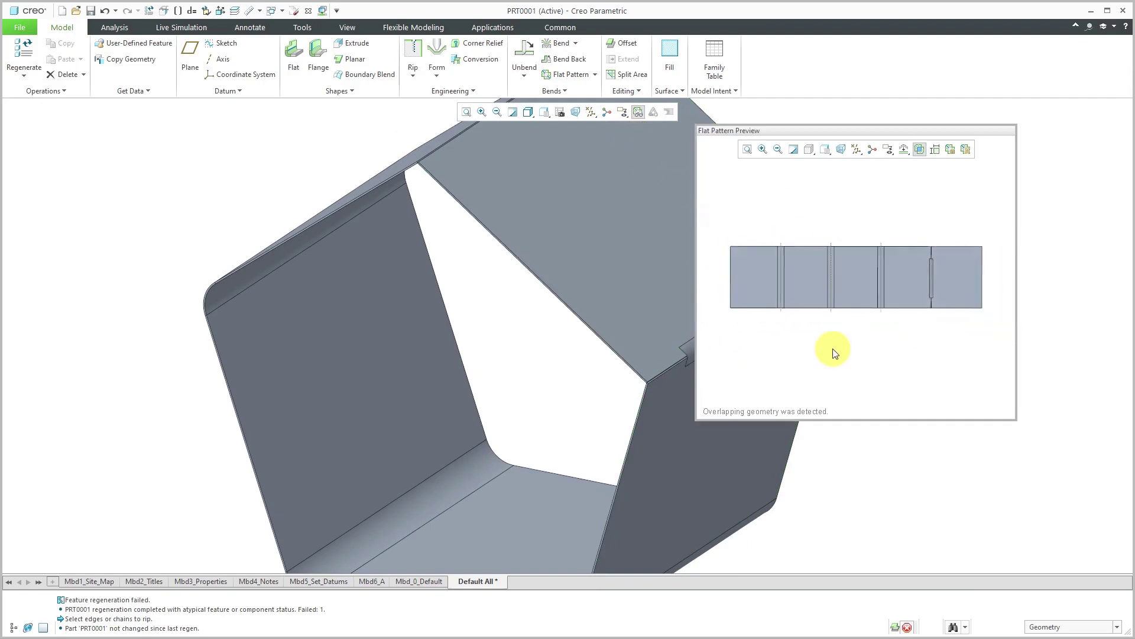
scroll(952, 278, "up", 5)
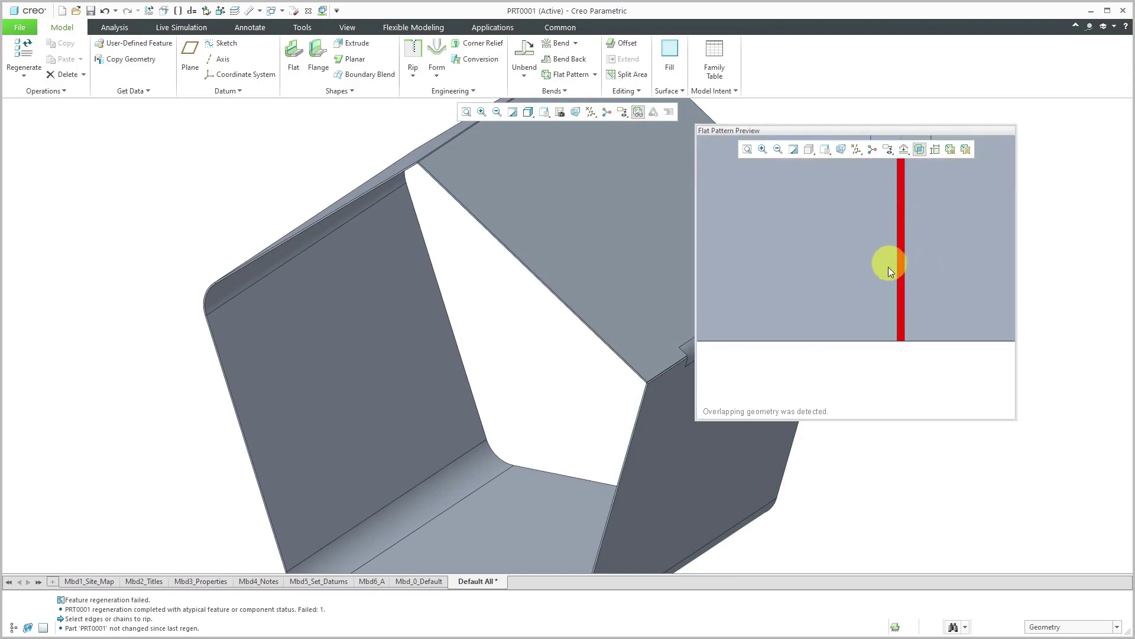
left_click(637, 113)
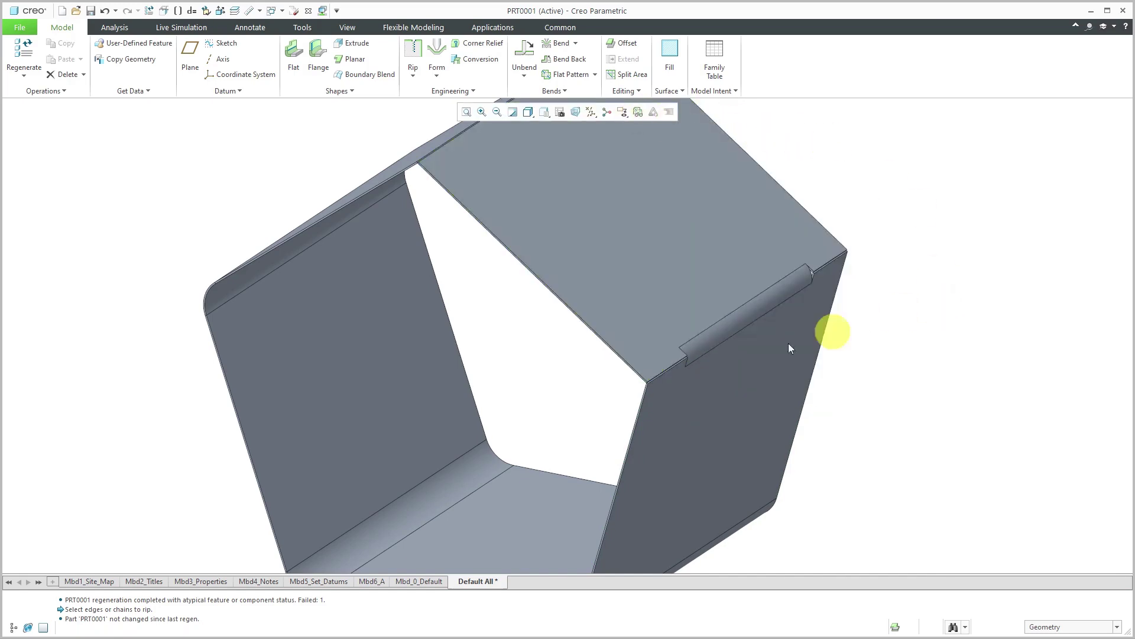
Step: Change the corner edge rip's seam type to Gap and inspect the resulting corner
left_click(668, 371)
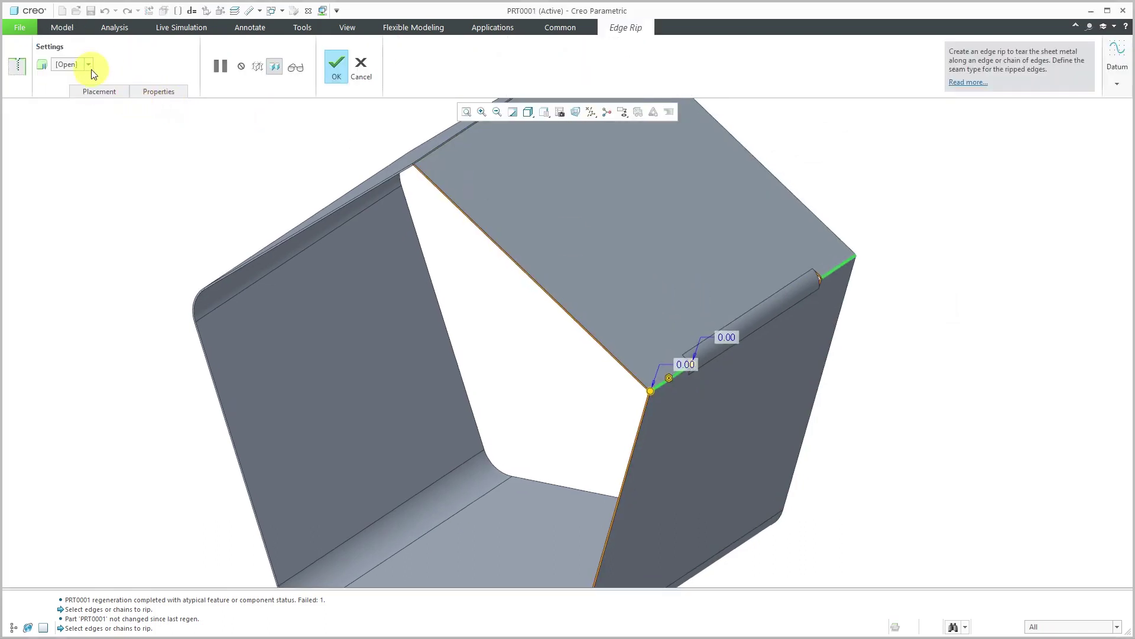
left_click(90, 94)
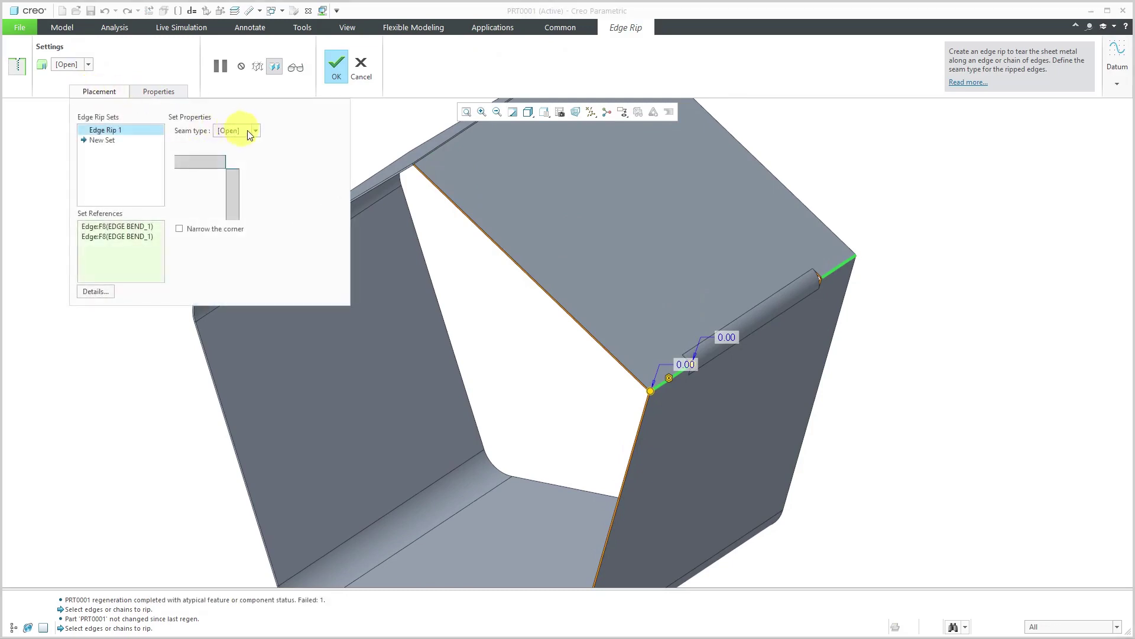
scroll(639, 399, "up", 6)
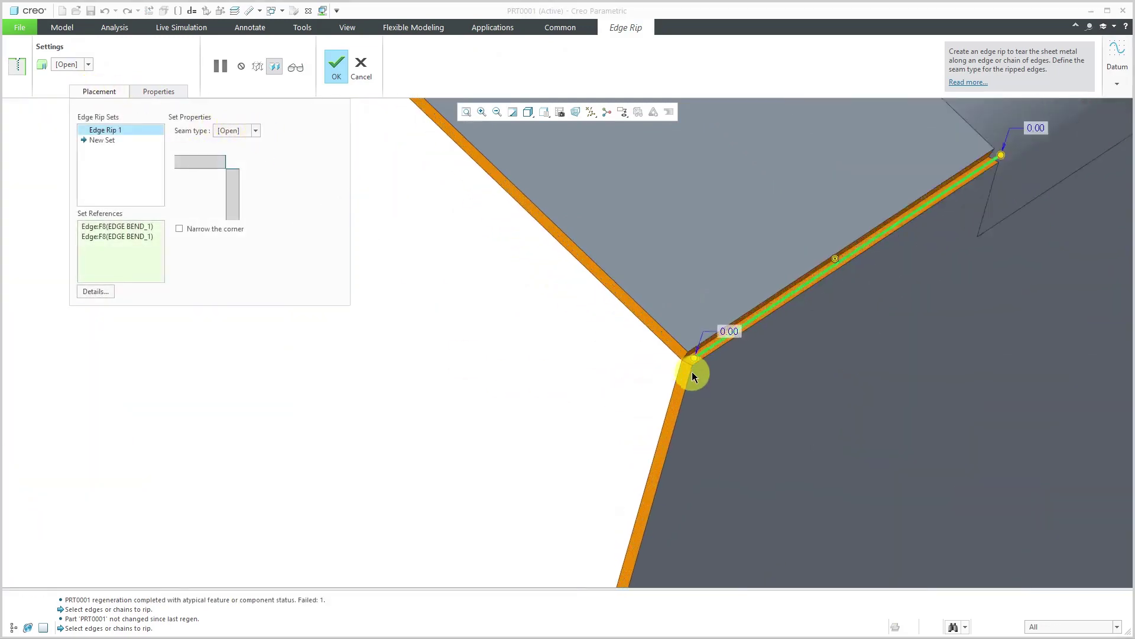
scroll(648, 331, "up", 5)
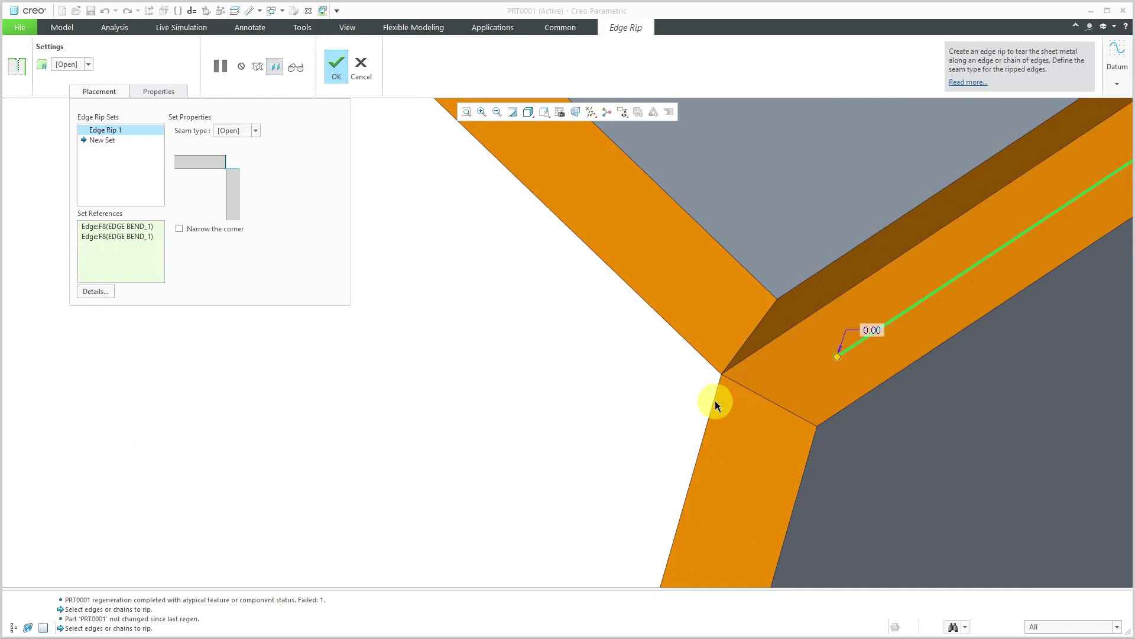
scroll(715, 400, "down", 1)
left_click(255, 130)
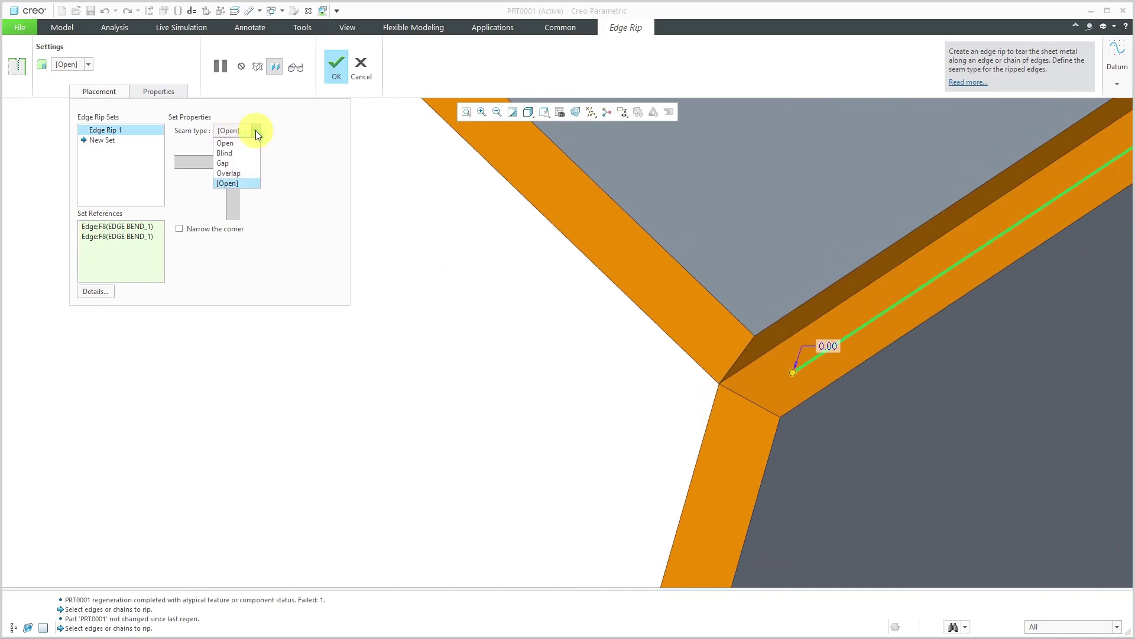
left_click(231, 162)
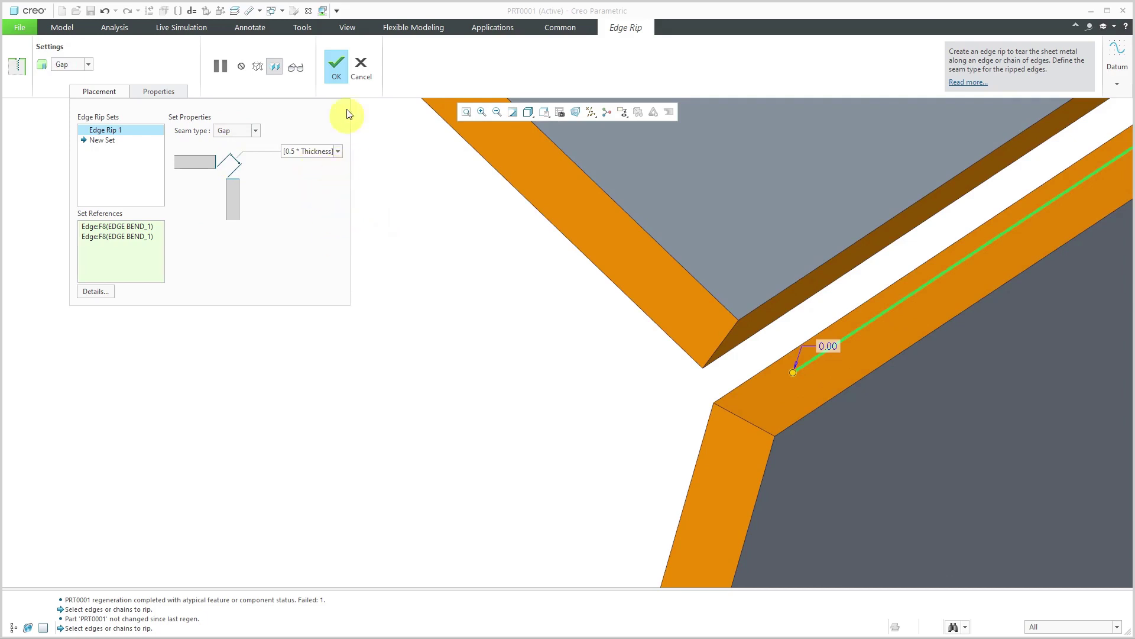
left_click(336, 77)
middle_click_drag(373, 172, 570, 404)
Step: Reopen the flat pattern preview and pick the overlapping edge flagged in red
scroll(570, 404, "up", 5)
scroll(548, 385, "down", 3)
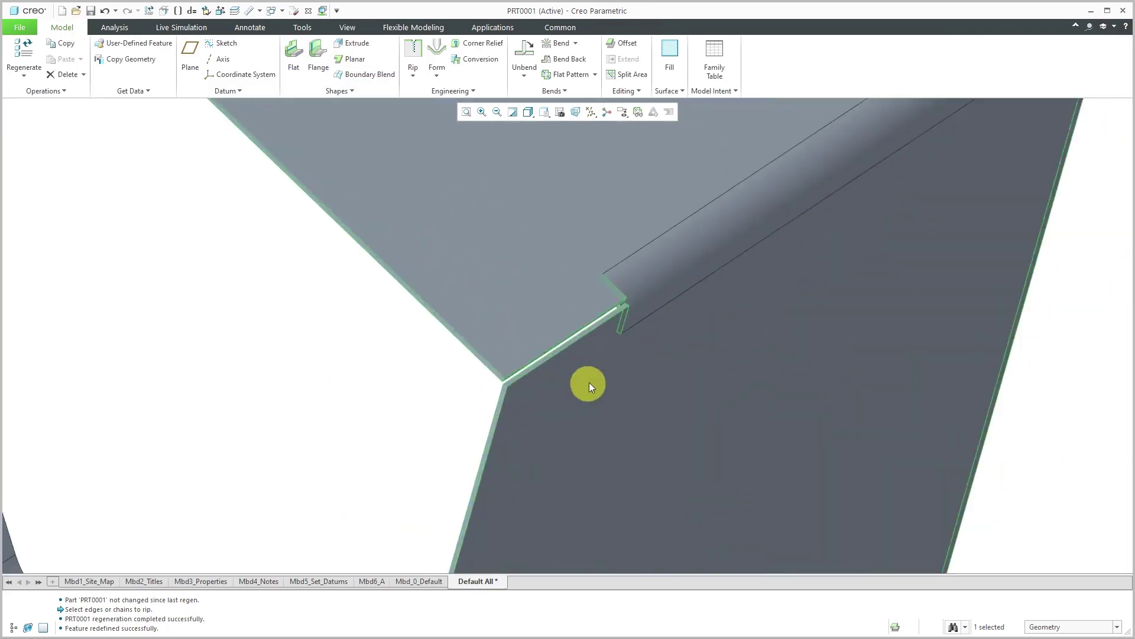
scroll(638, 280, "down", 2)
scroll(638, 279, "down", 2)
scroll(591, 332, "up", 4)
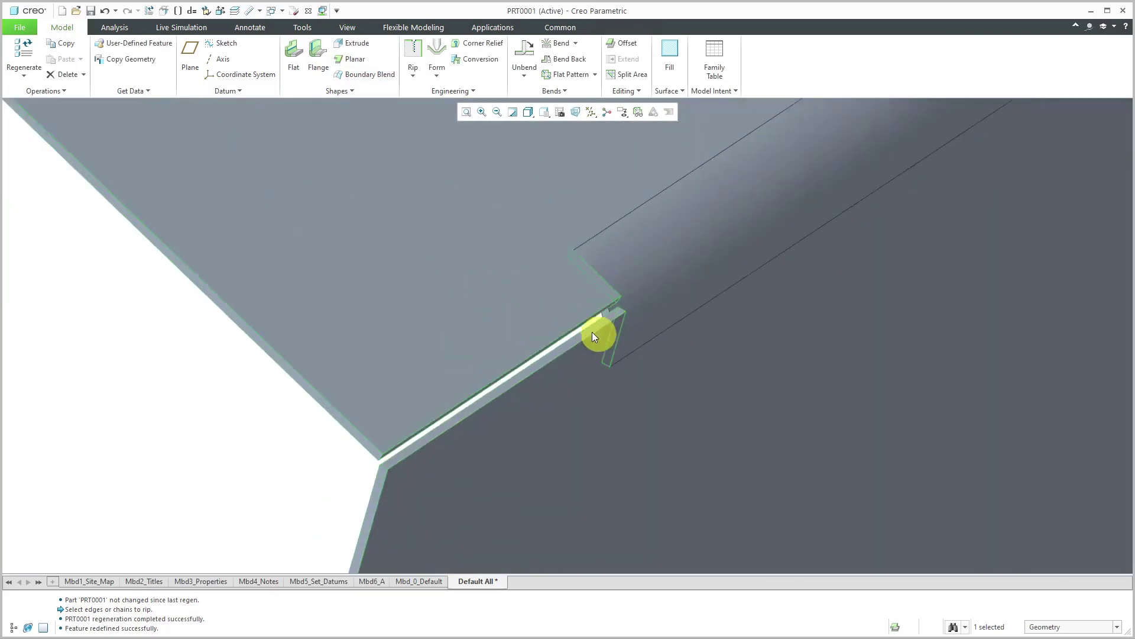
scroll(590, 333, "up", 3)
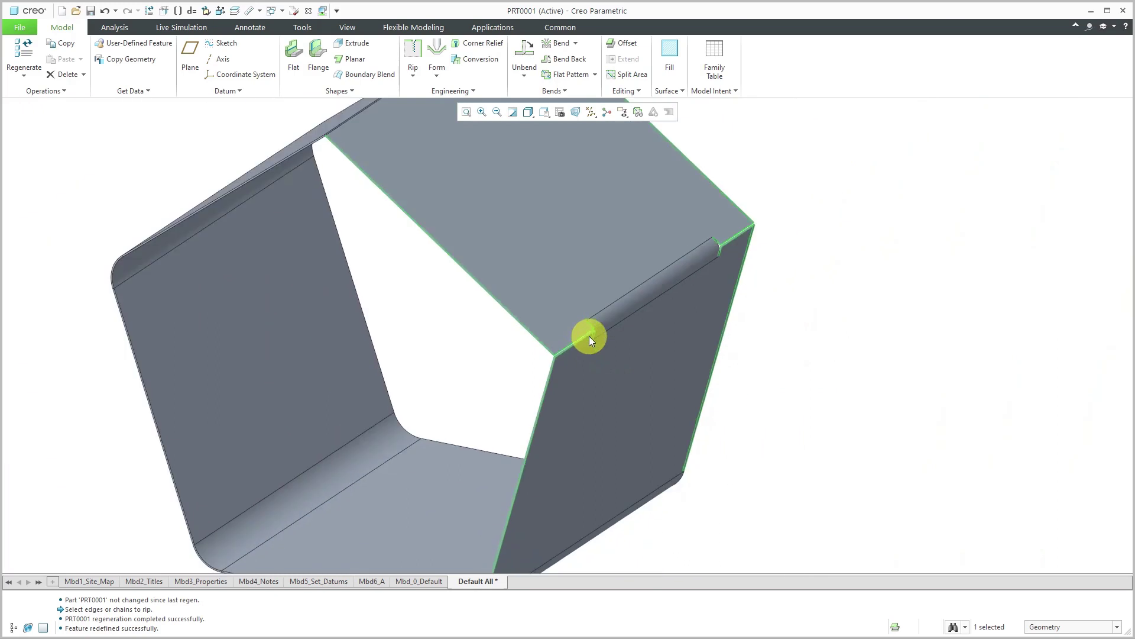
left_click(638, 111)
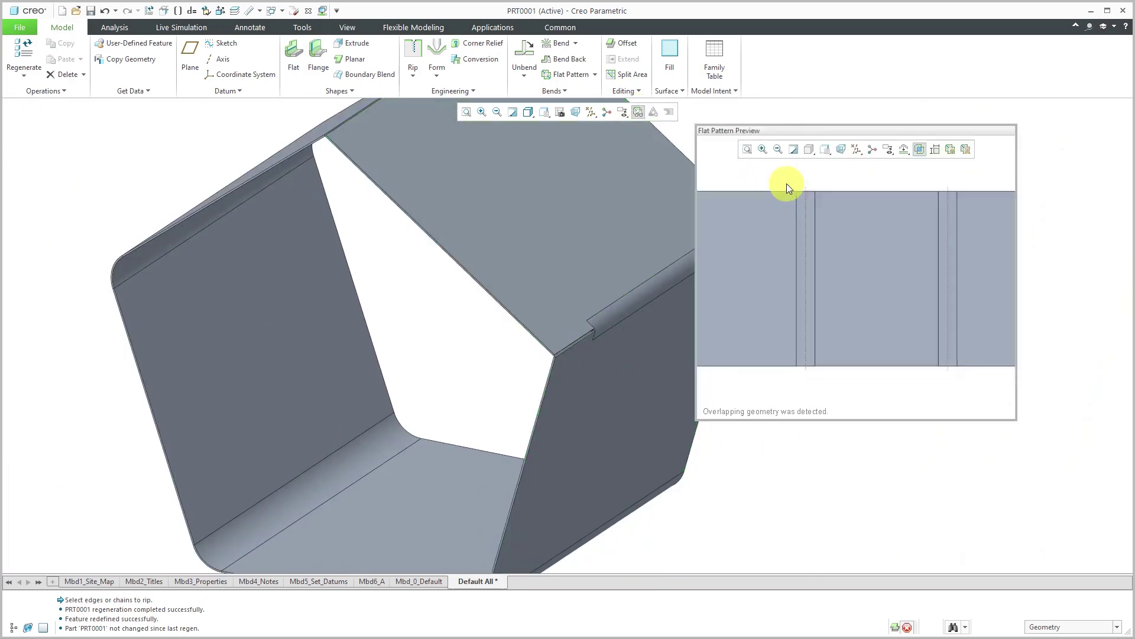
scroll(962, 299, "down", 10)
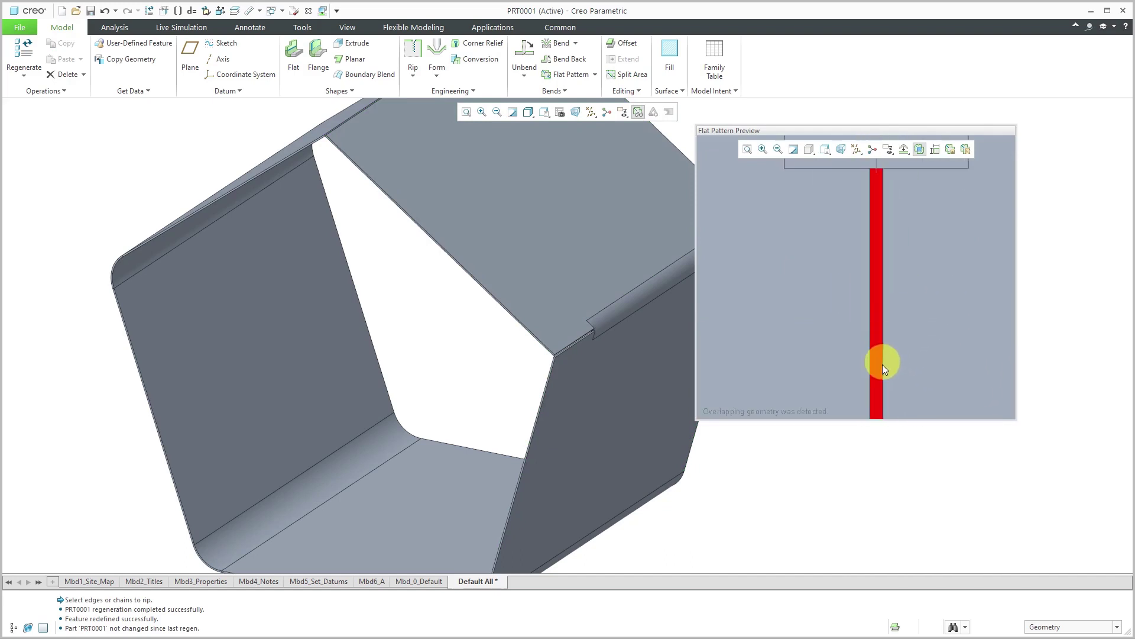
left_click(876, 374)
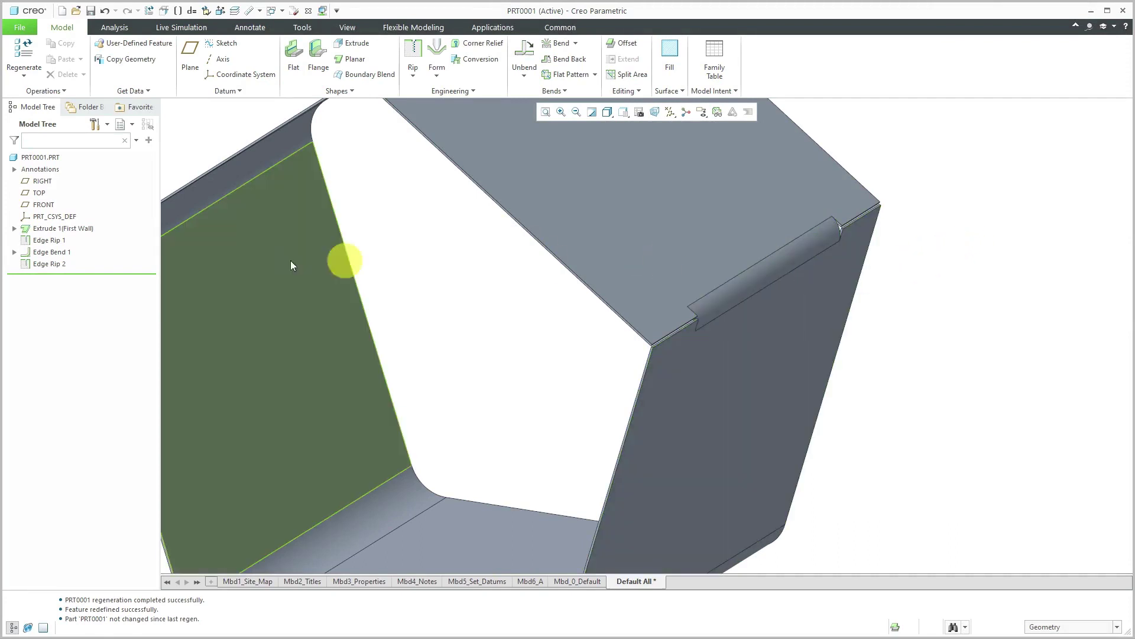
Step: Edit Edge Rip 2's definition and set its gap to Thickness
left_click(39, 264)
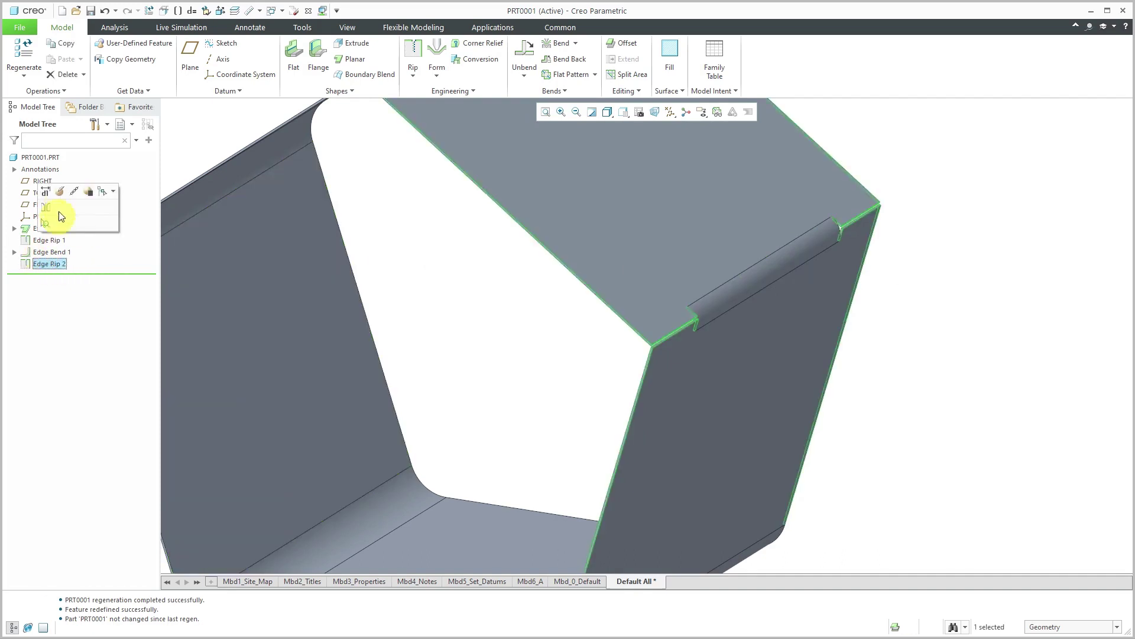
left_click(61, 192)
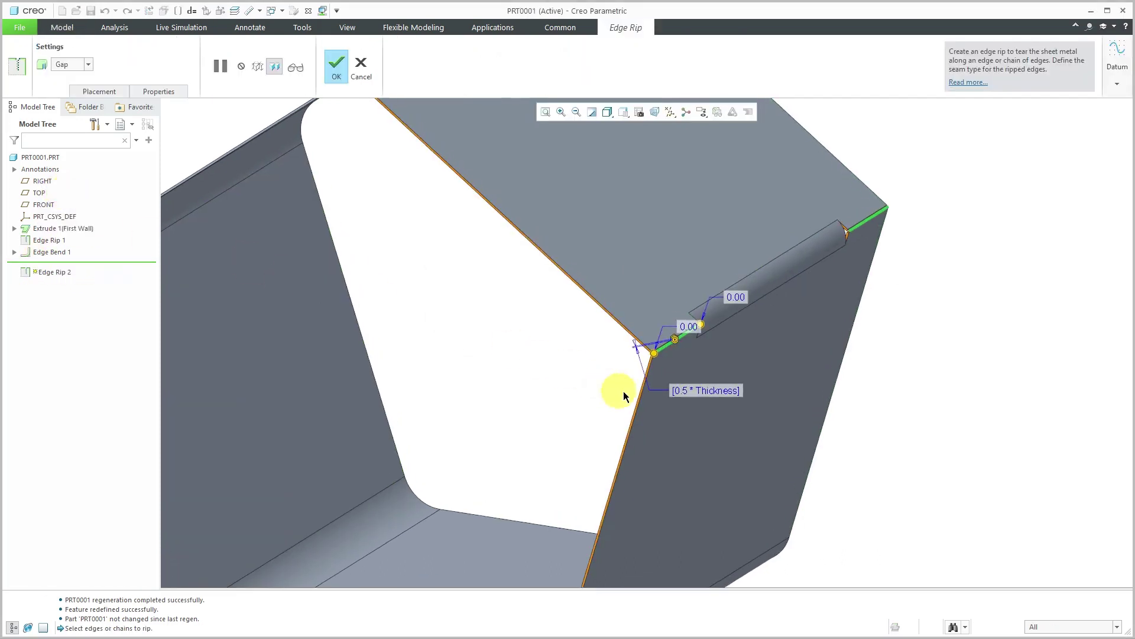
left_click(107, 93)
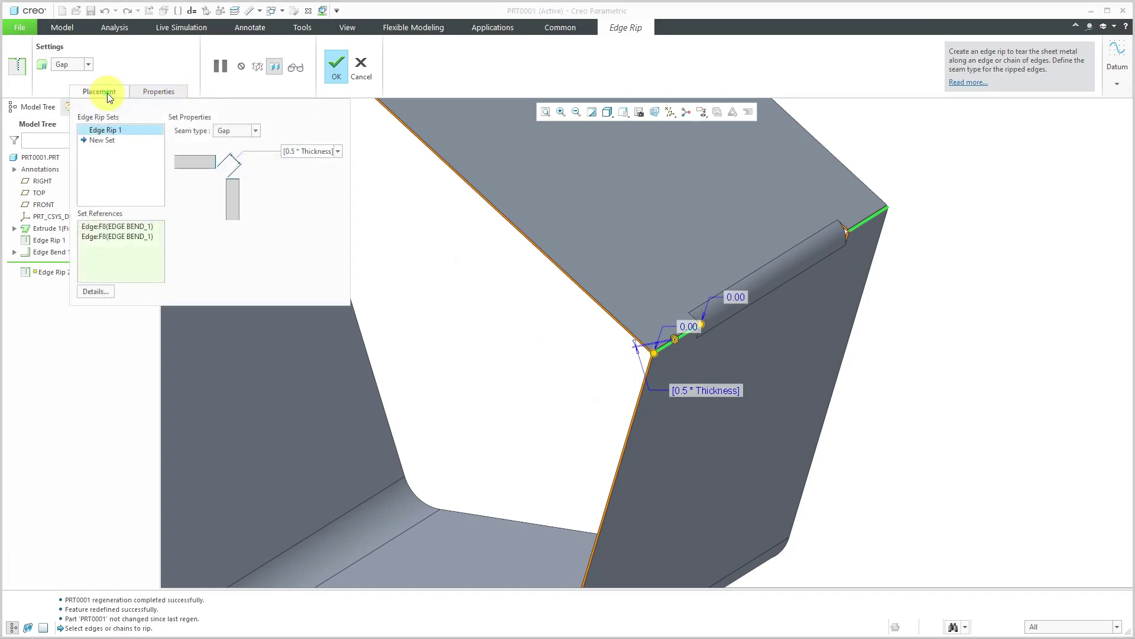
left_click(339, 151)
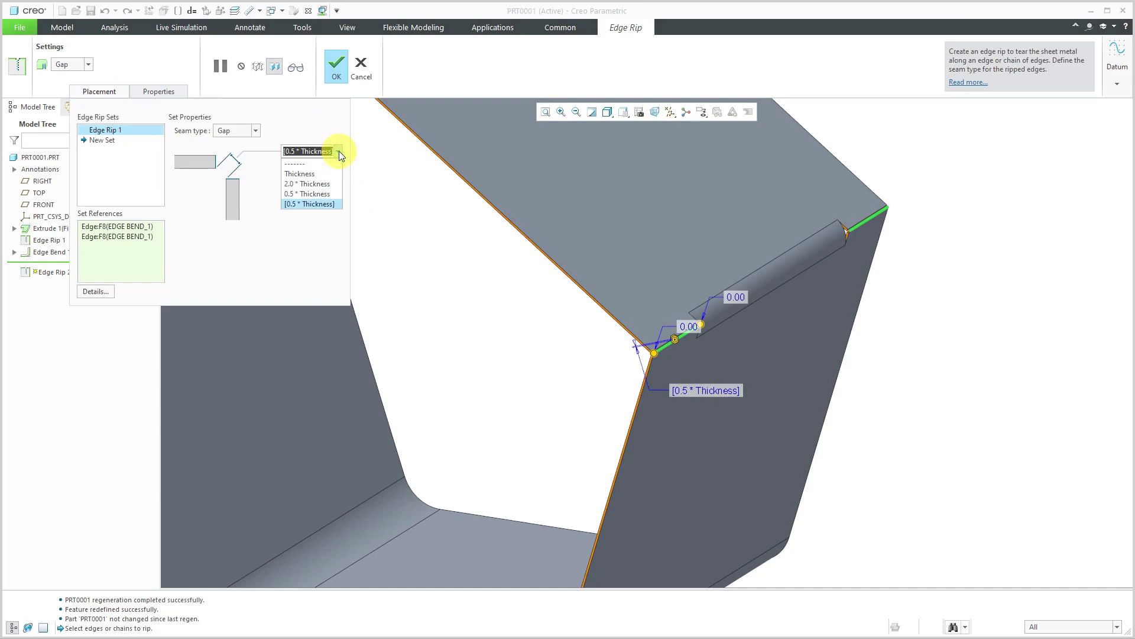
left_click(322, 175)
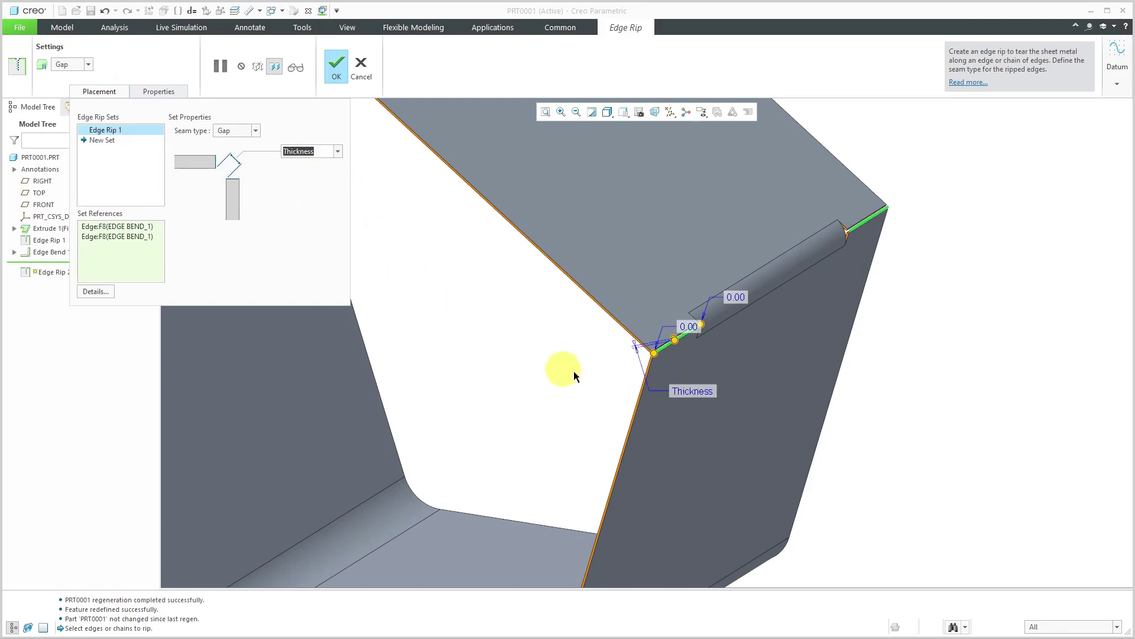
scroll(655, 355, "down", 3)
scroll(656, 358, "down", 2)
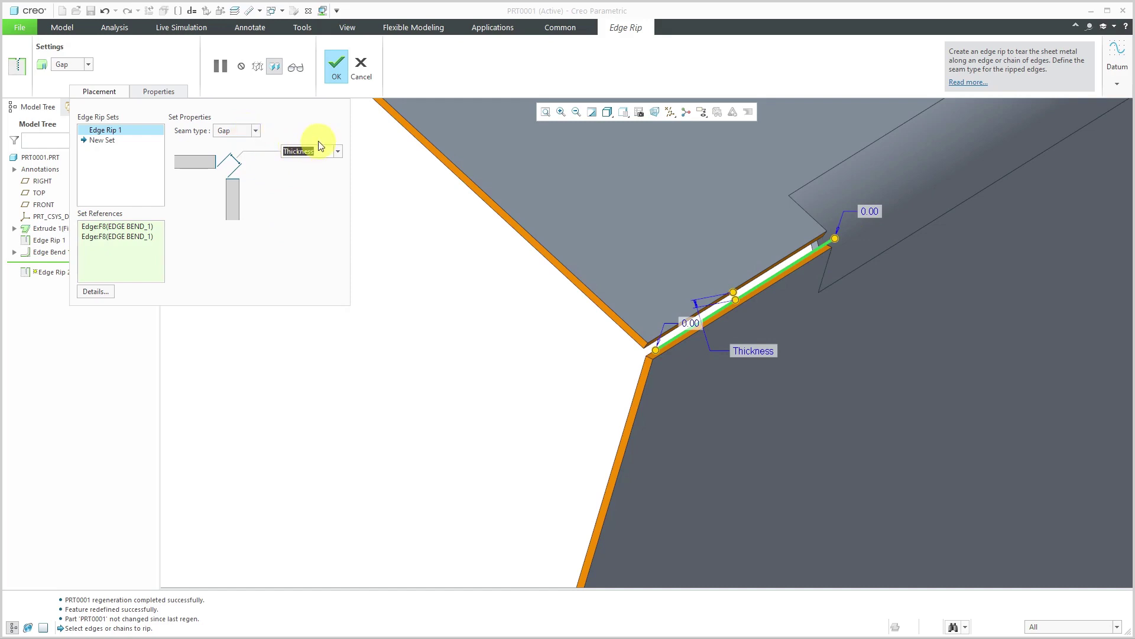
Step: Enter a gap width of 0.5, then 0.25, and apply the edge rip
type("0.5")
key("Return")
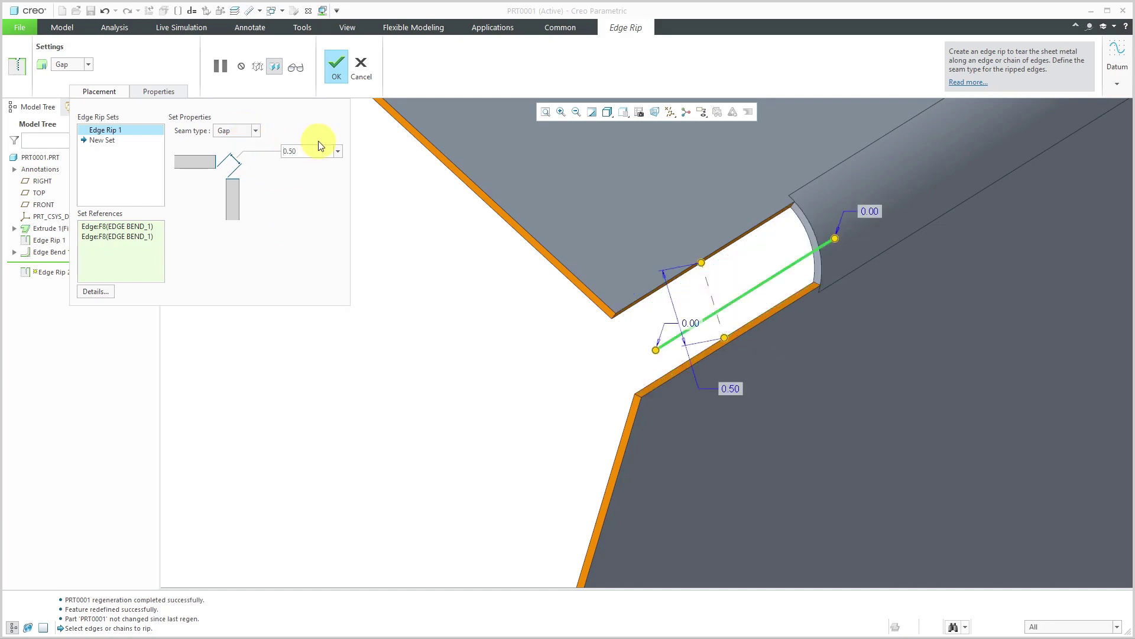
double_click(306, 148)
type("0.25")
key("Return")
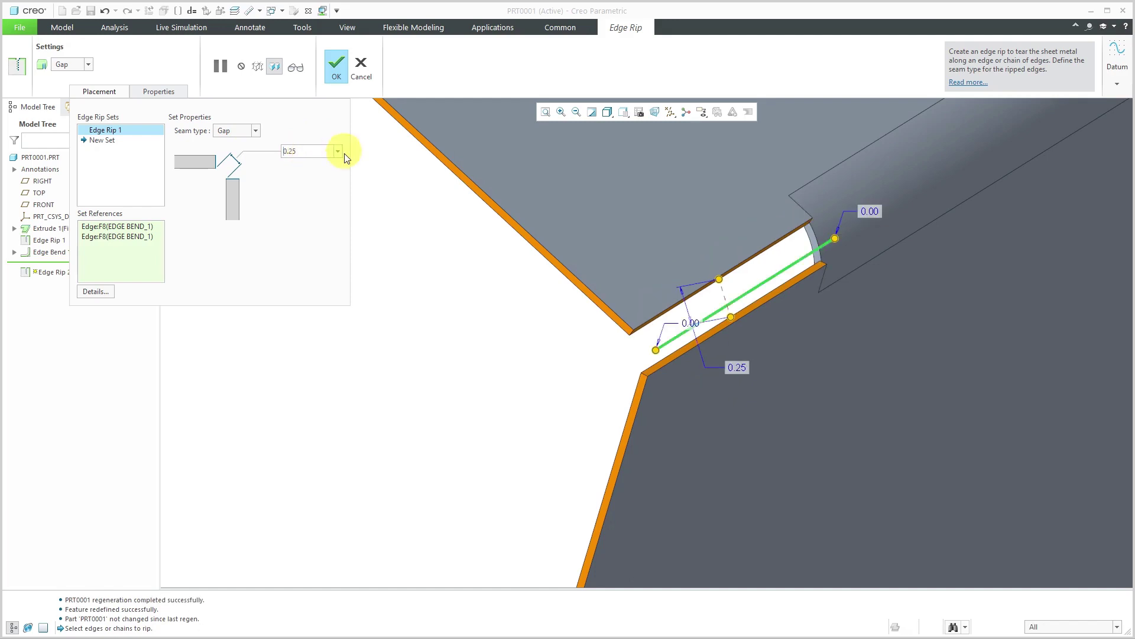
left_click(335, 65)
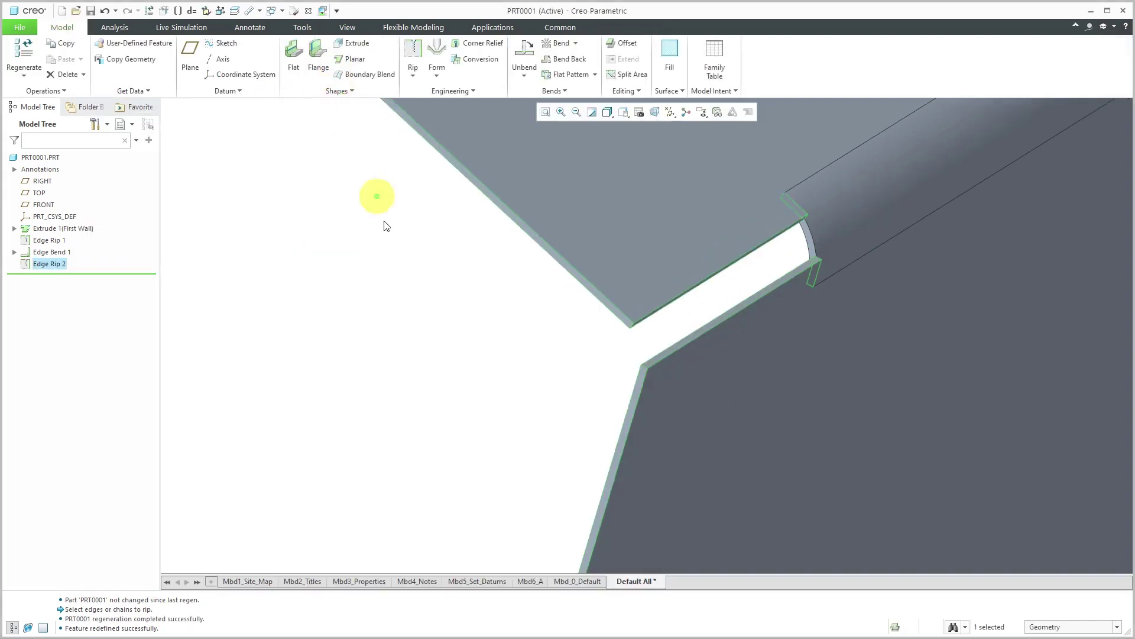
Step: Turn on the flat pattern preview and zoom in on the rip slot of the unfolded strip
left_click(717, 112)
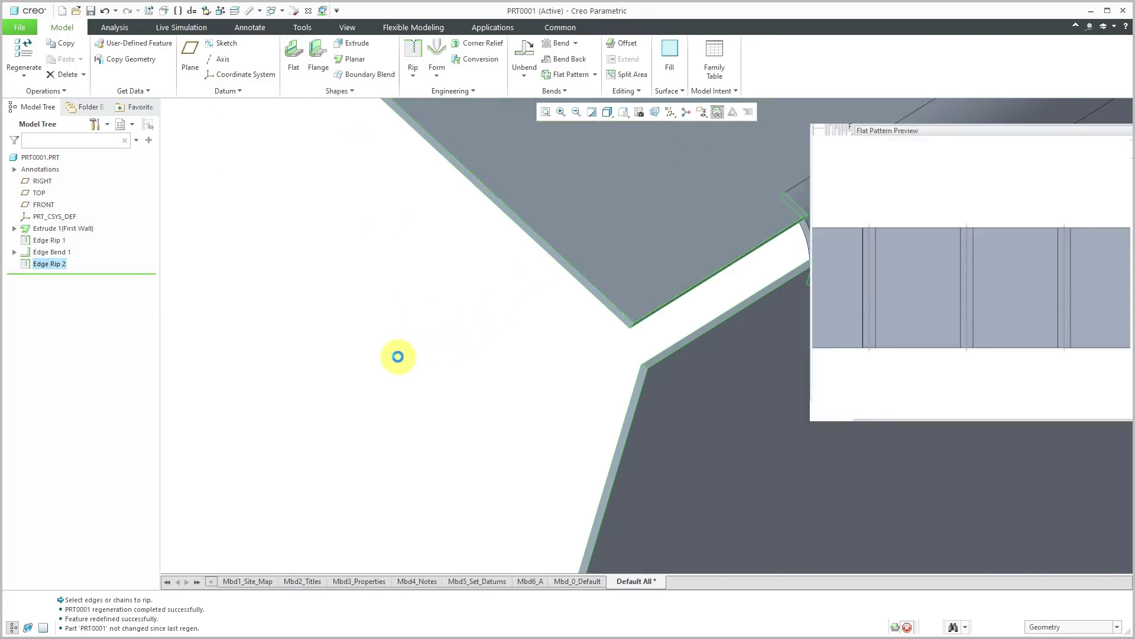
scroll(1091, 298, "down", 3)
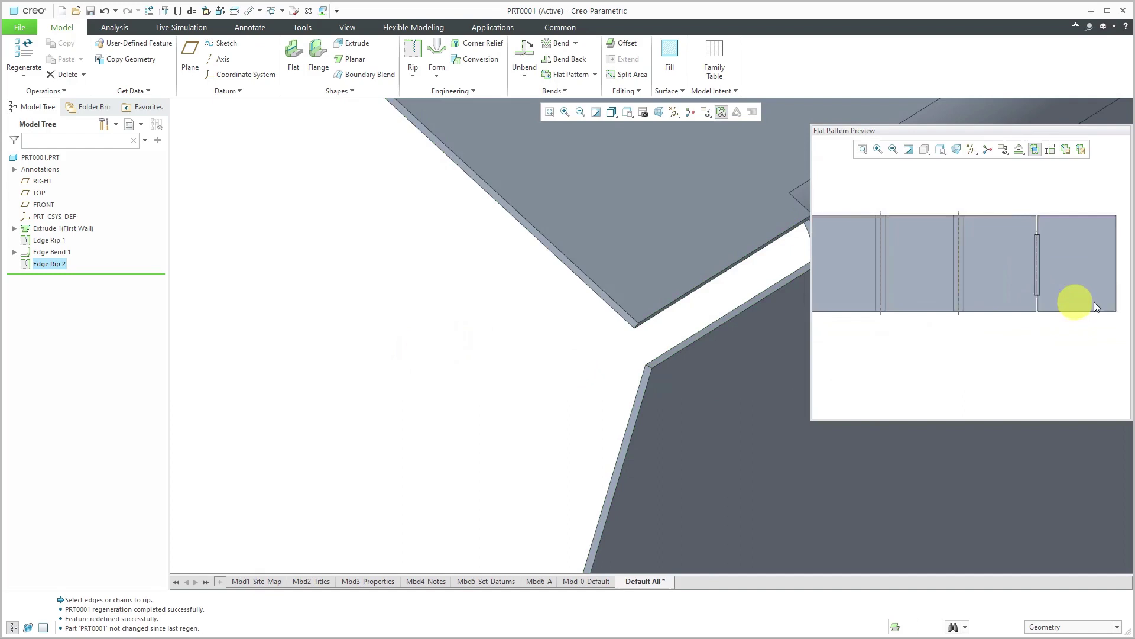
scroll(946, 284, "down", 5)
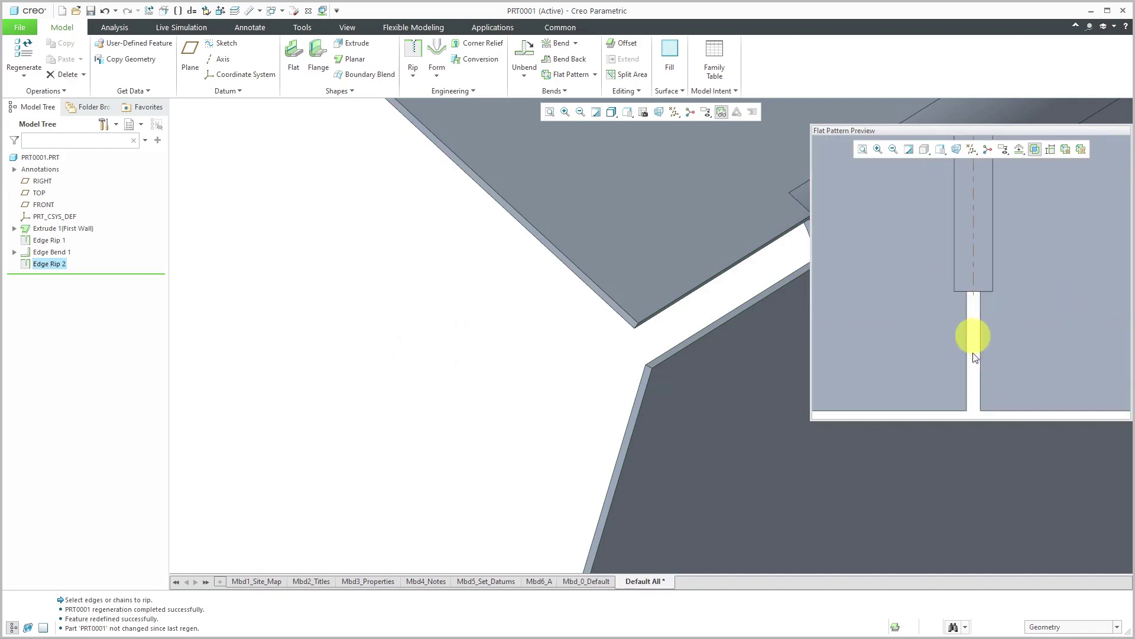
scroll(975, 373, "up", 3)
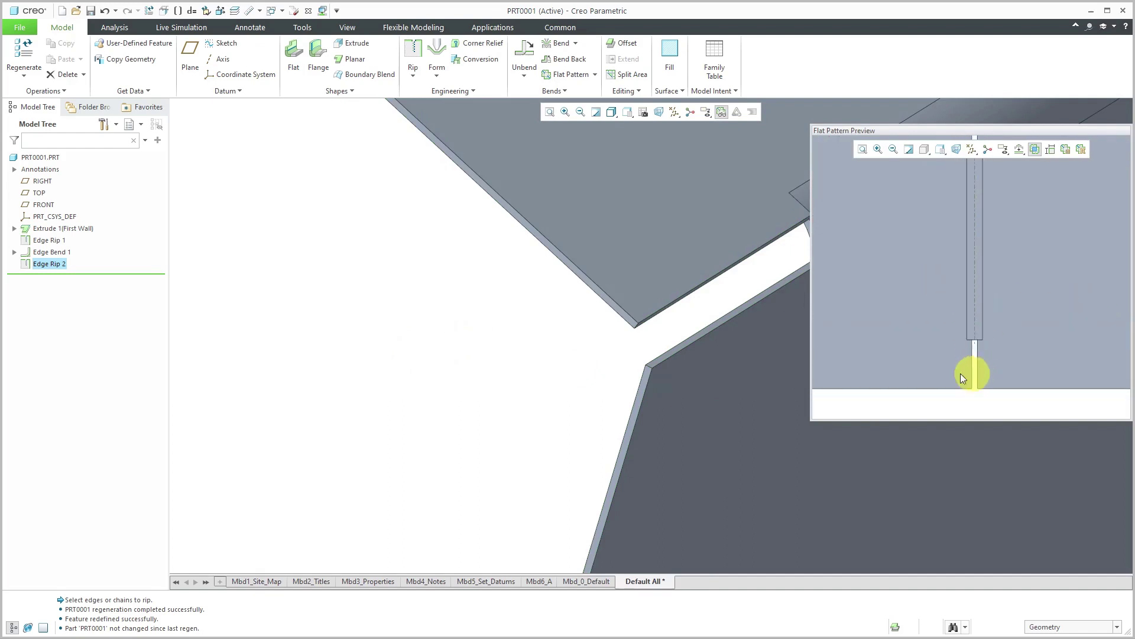
Step: Orbit around the ripped corner and select the lower edge of the rip slot
left_click(379, 325)
scroll(375, 322, "up", 3)
middle_click_drag(375, 321, 463, 343)
scroll(498, 329, "down", 4)
left_click(541, 318)
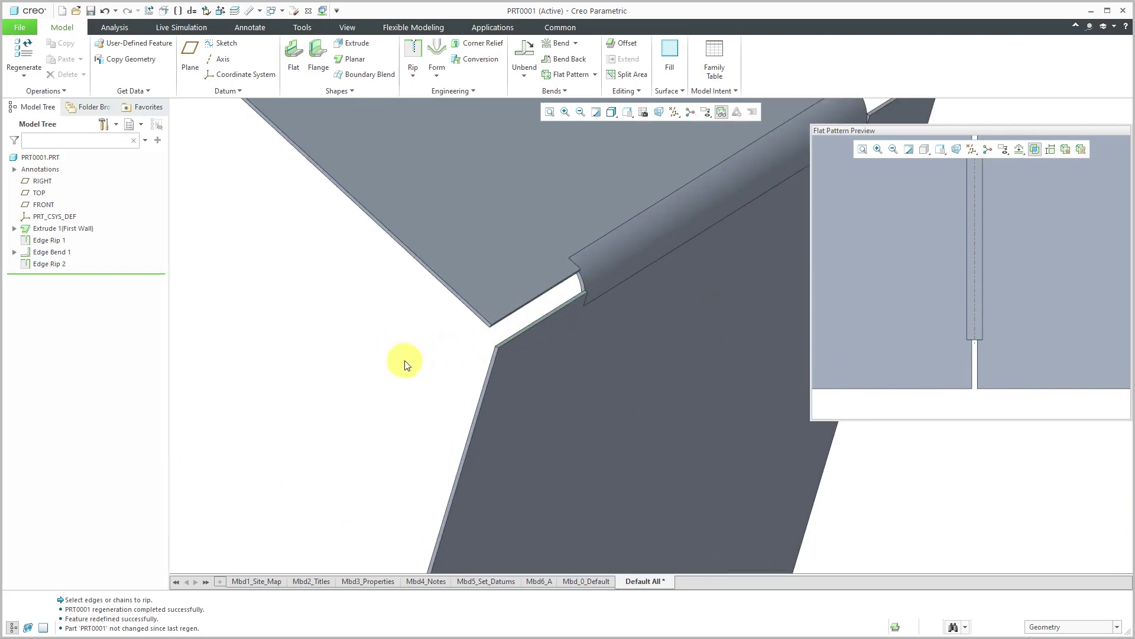